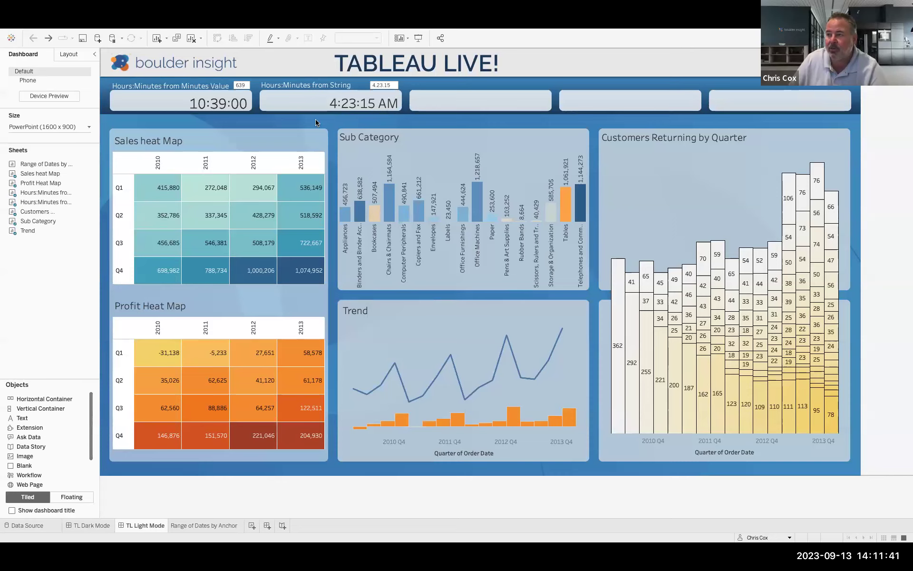
Set the parameter for the Hours:Minutes from Minutes Value tile to 600.
click(244, 85)
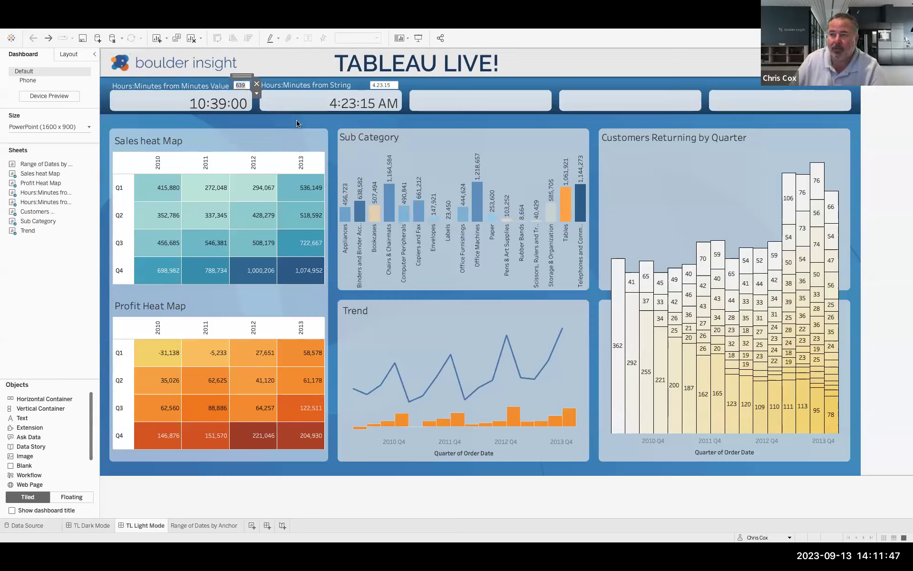
text(500)
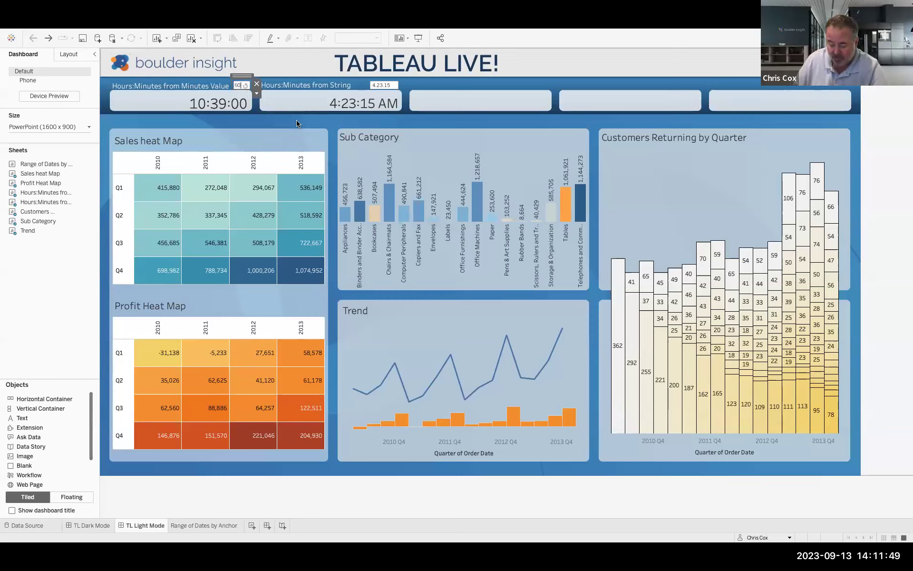
key(Return)
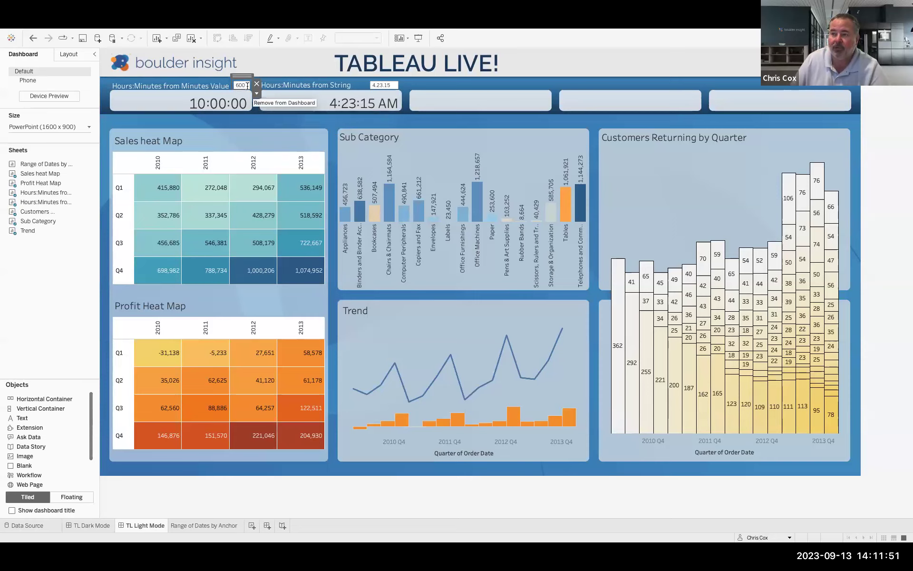
click(378, 118)
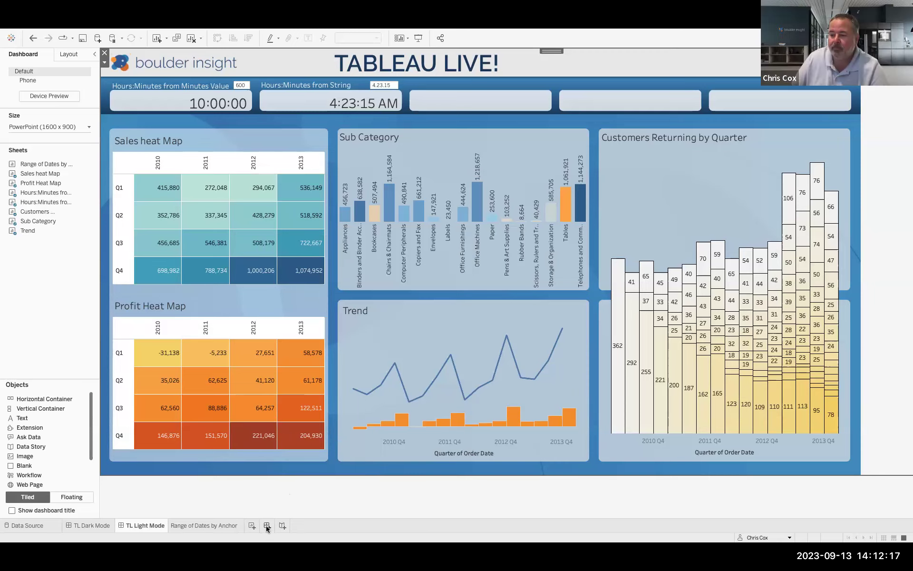
Add a new worksheet and create a calculated field named "Time as Decimpa" containing the constant 231.5.
click(252, 525)
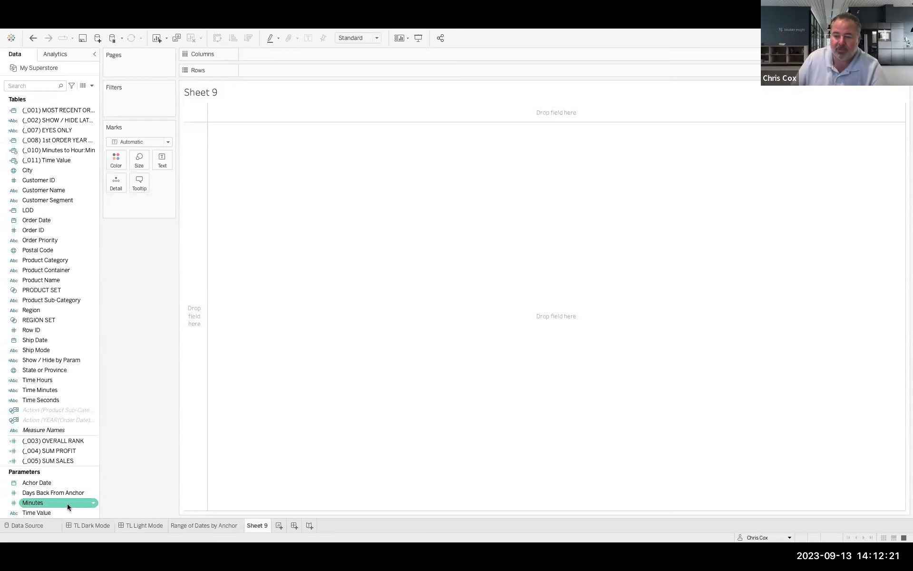
click(91, 86)
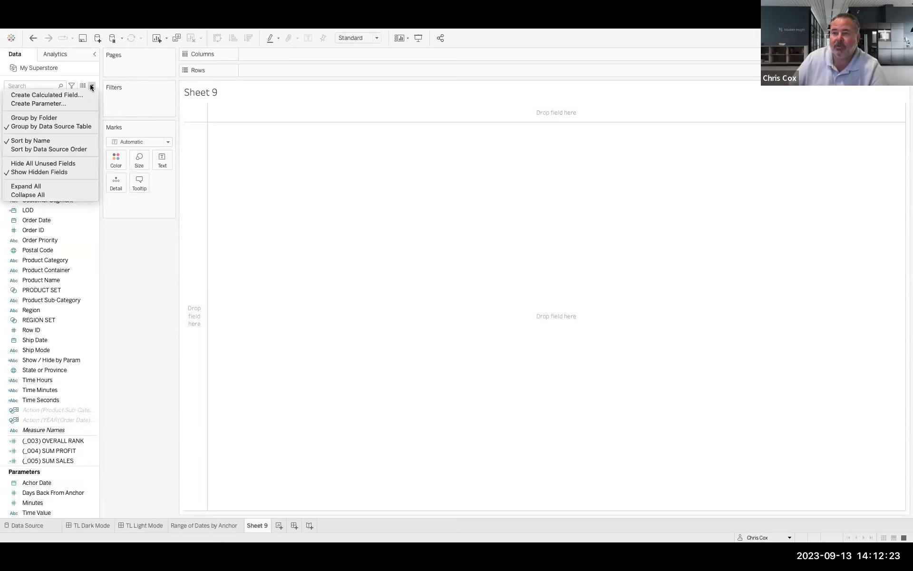
click(82, 94)
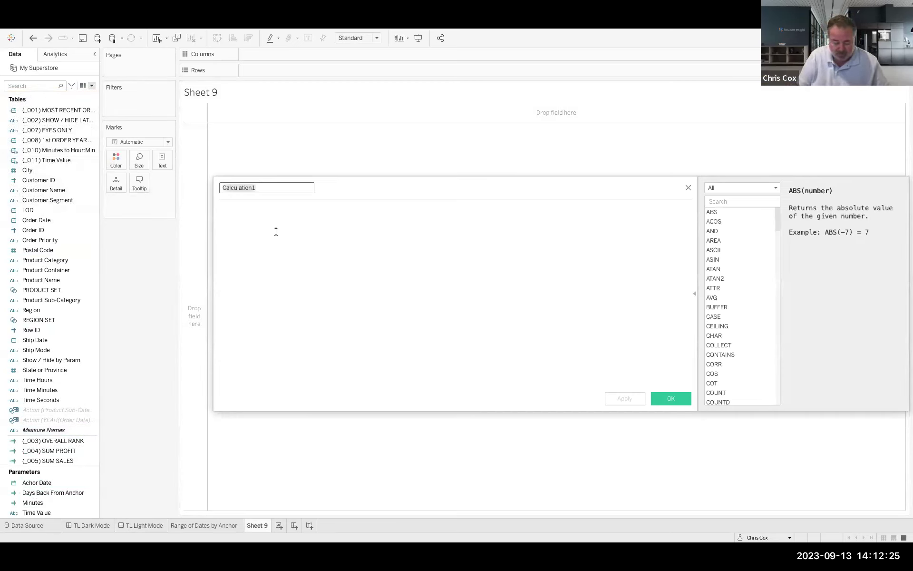
text(Time as Decimpa)
key(Tab)
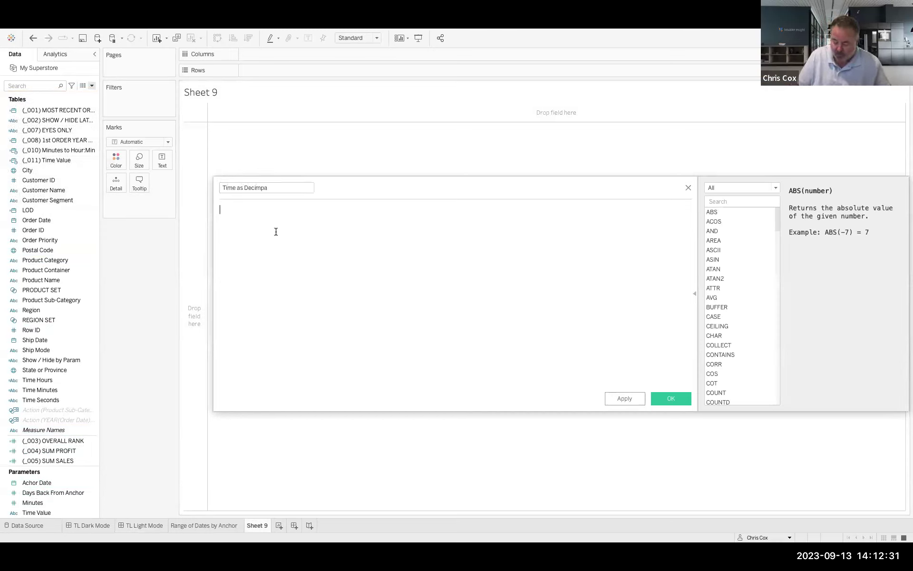
text(231.5)
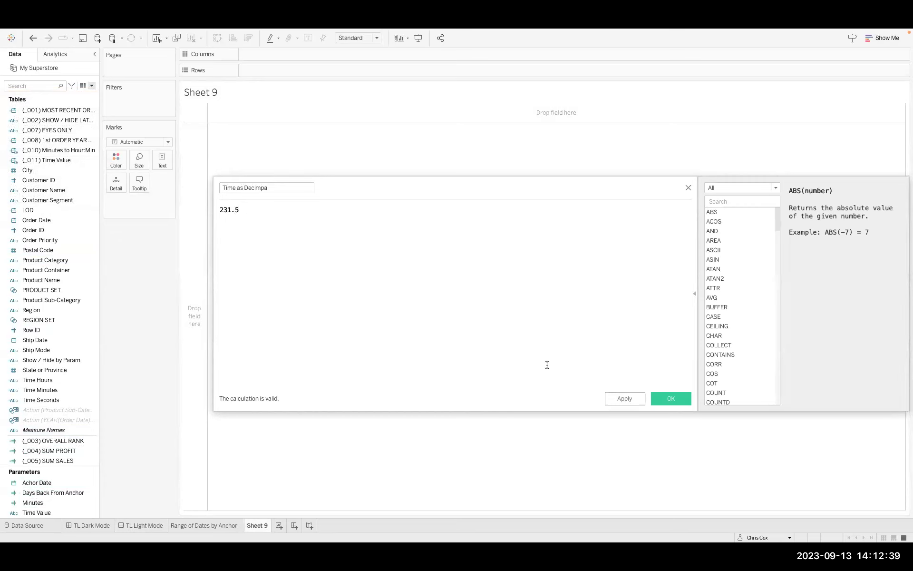
click(661, 395)
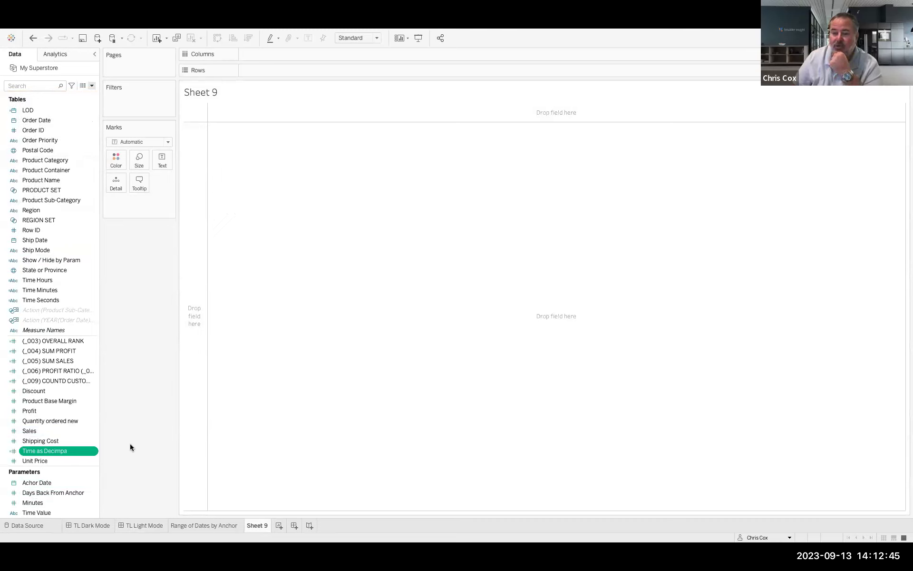
Reopen the Time as Decimpa calculation, examine the whole-number part of its value, and close it without changes.
right_click(71, 452)
click(97, 293)
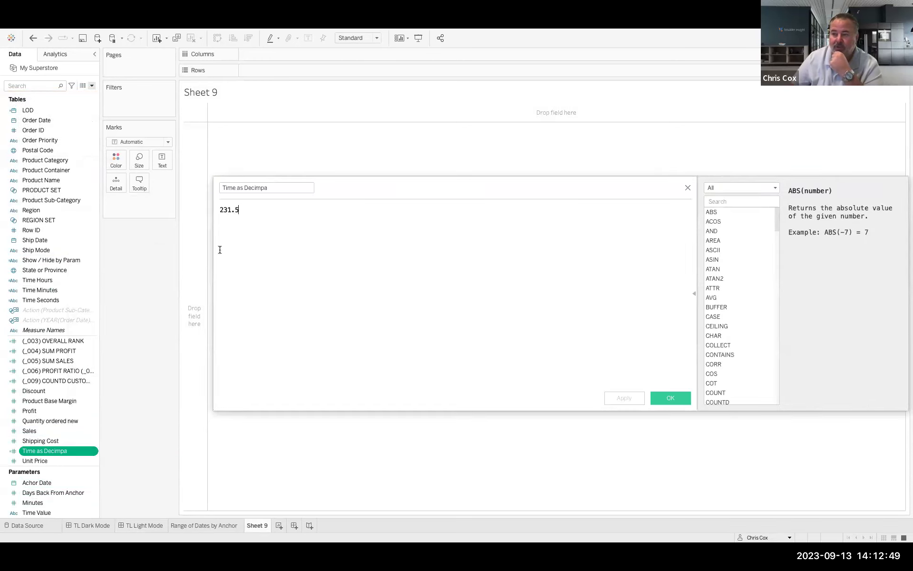
drag(231, 210, 214, 212)
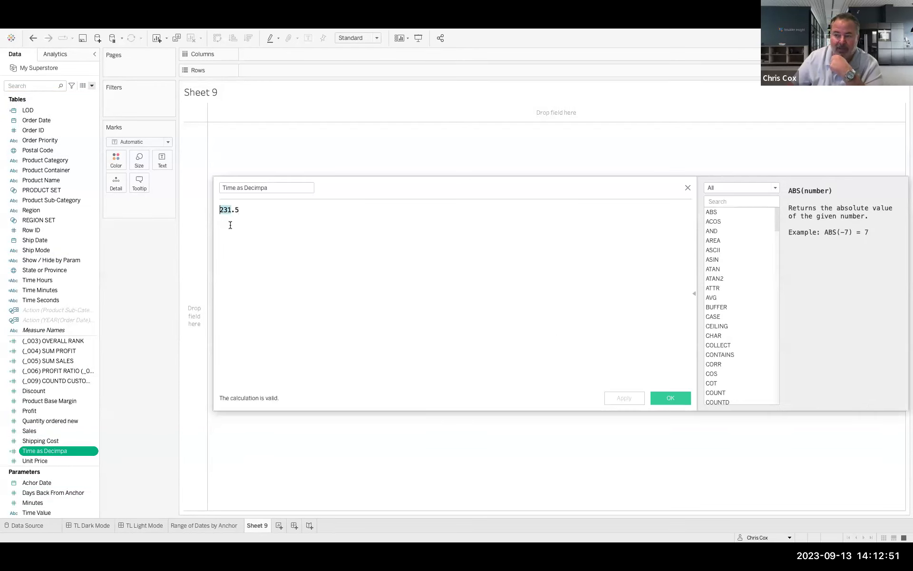
click(233, 208)
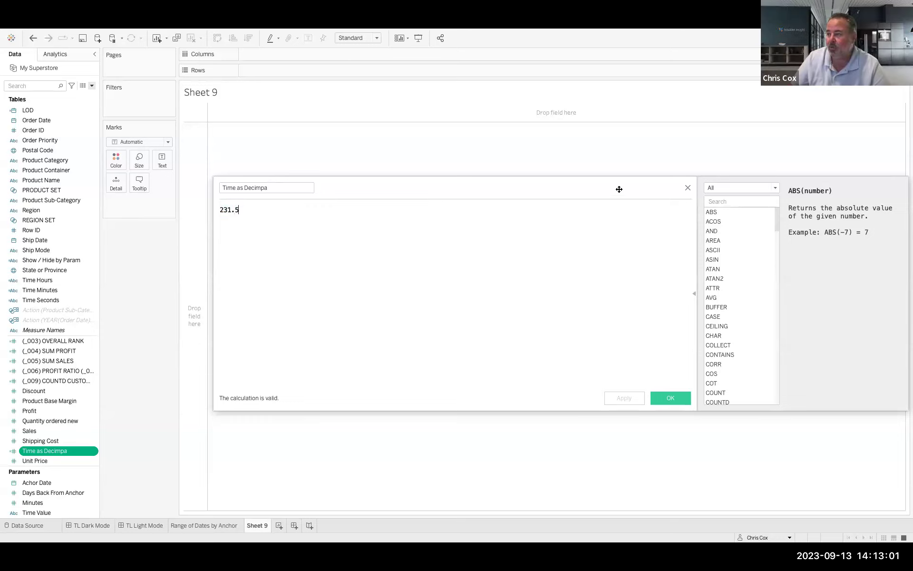
click(689, 188)
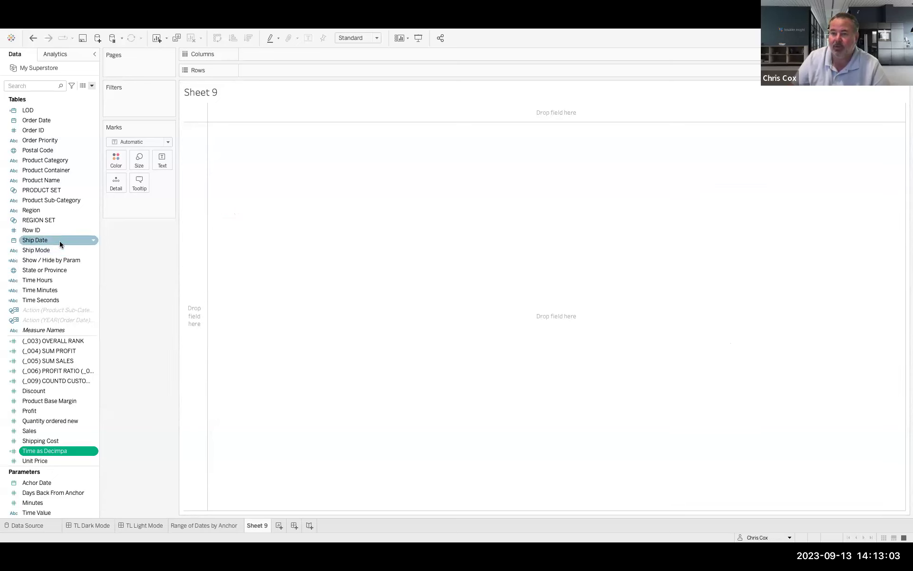
Examine the formula of the (_011) Time Value calculated field, including its INT function, and close the editor.
scroll(58, 243, up, 5)
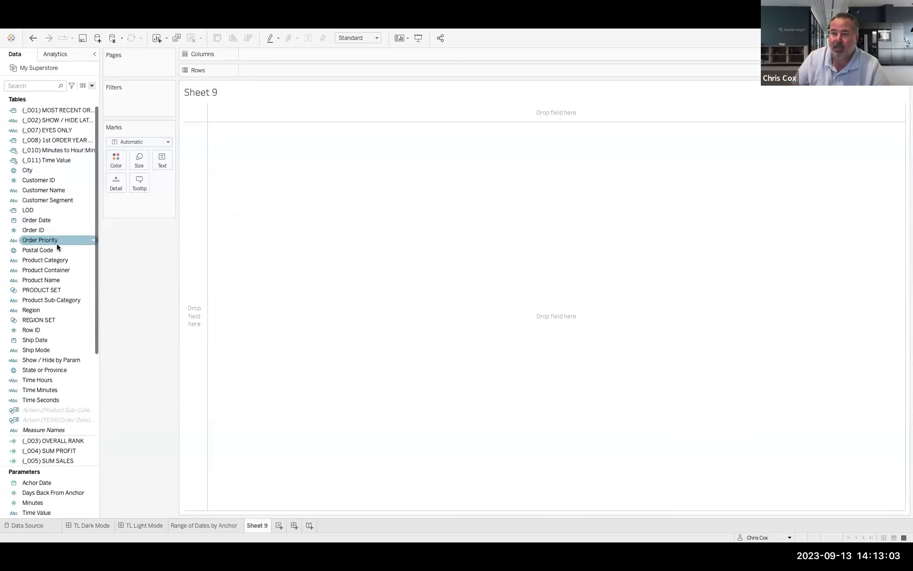
right_click(65, 161)
click(81, 202)
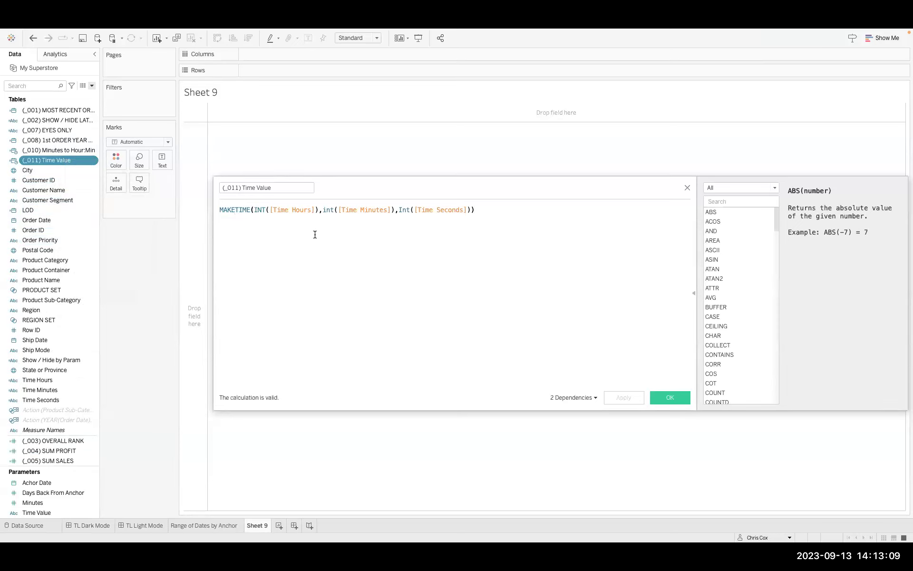
double_click(255, 209)
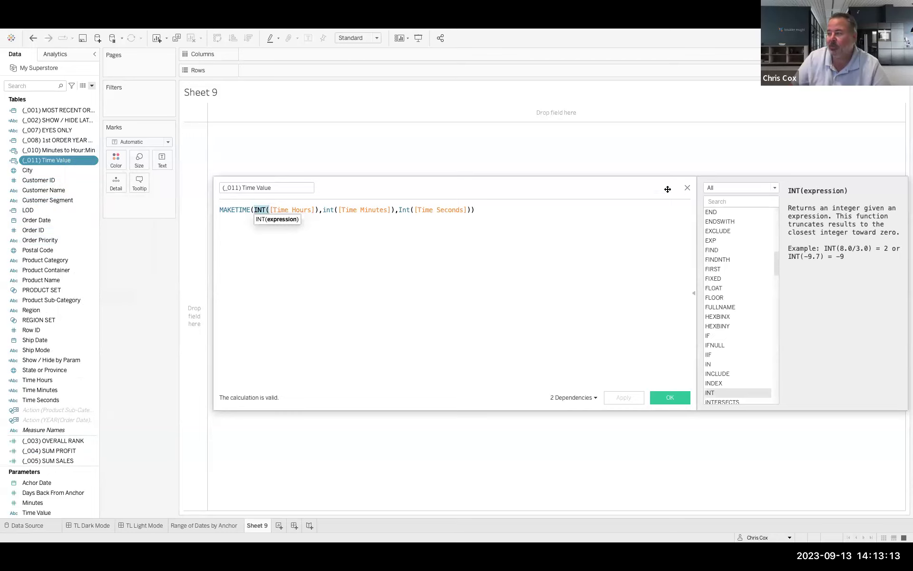
click(687, 189)
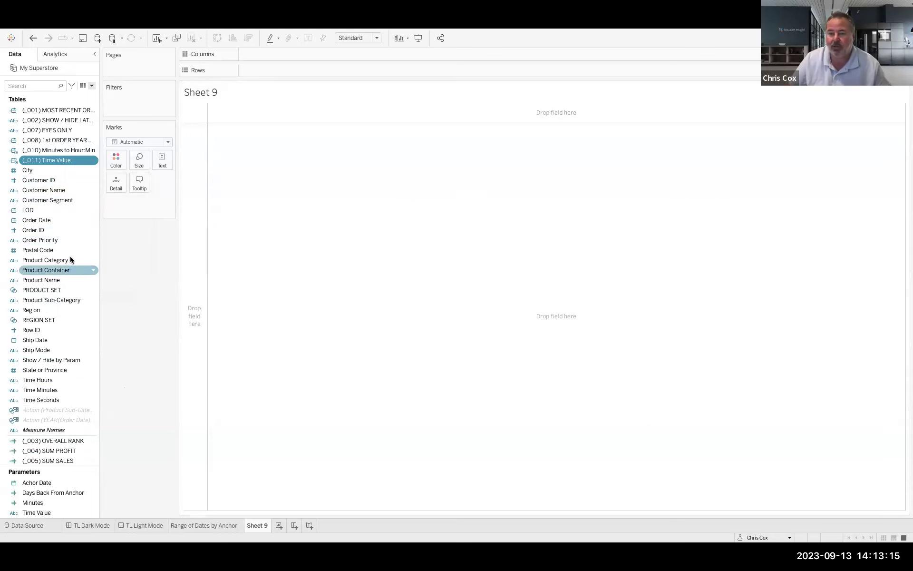
right_click(65, 512)
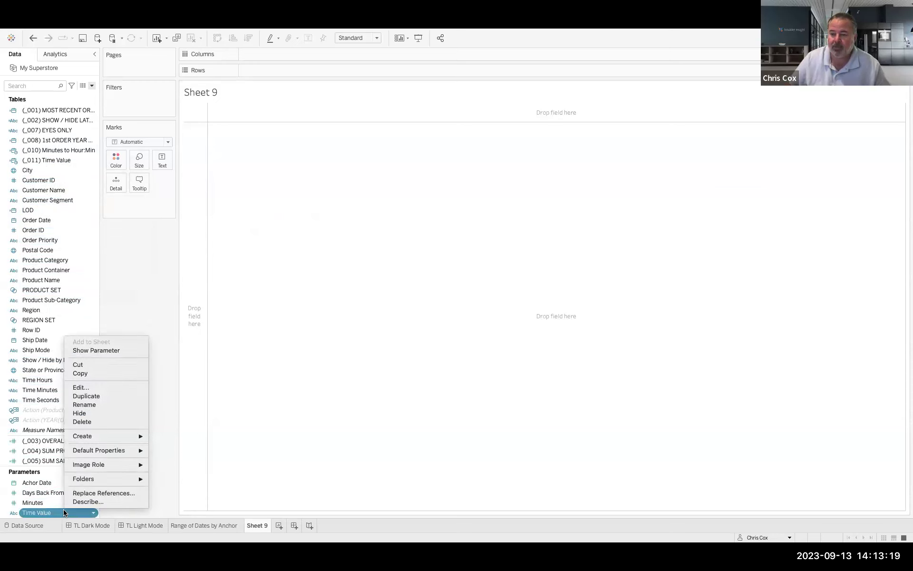
click(141, 304)
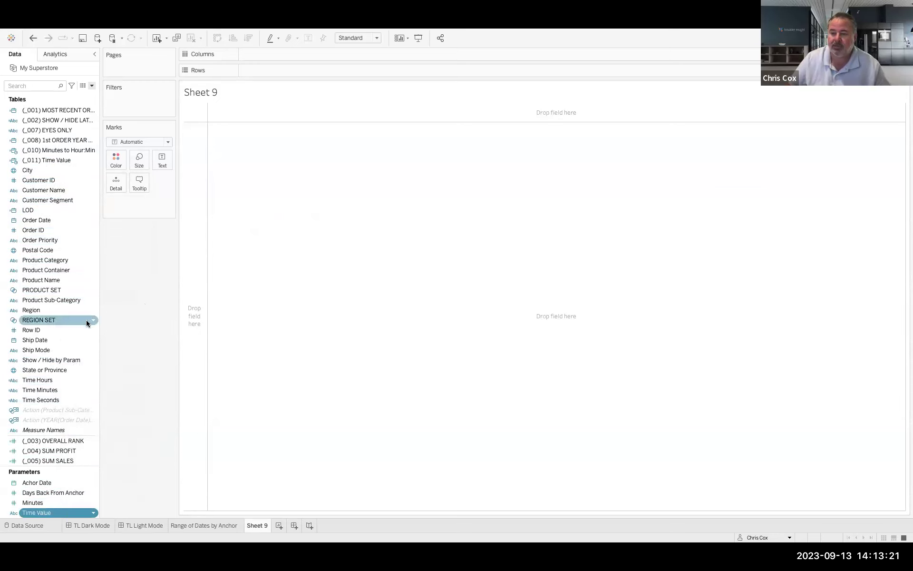
Create a Float parameter with a current value of 231.5, allowing all values.
click(92, 86)
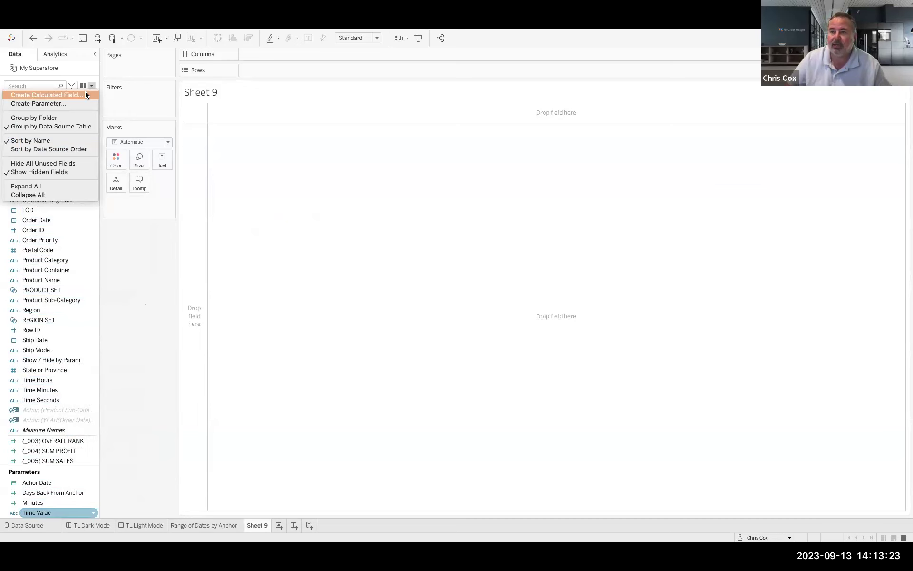
click(81, 100)
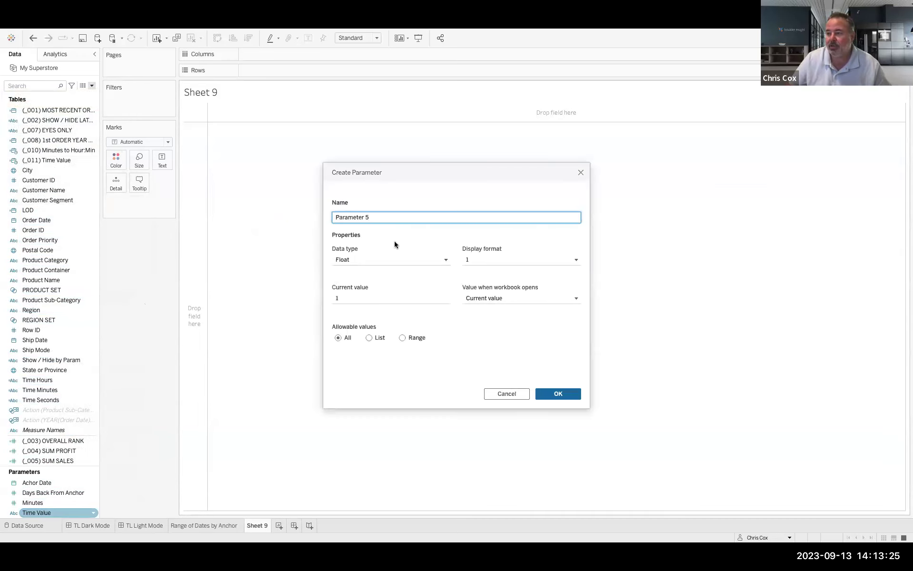
click(357, 298)
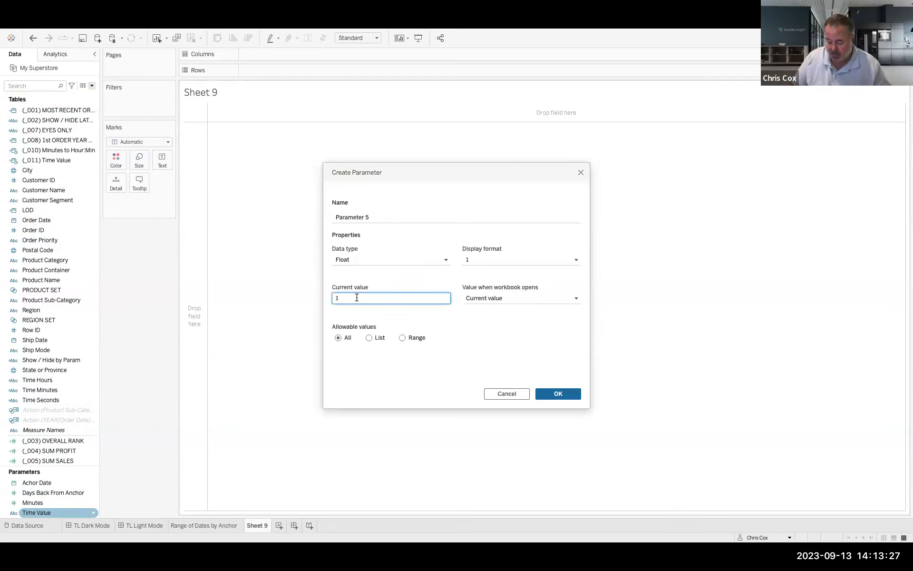
text(231.5)
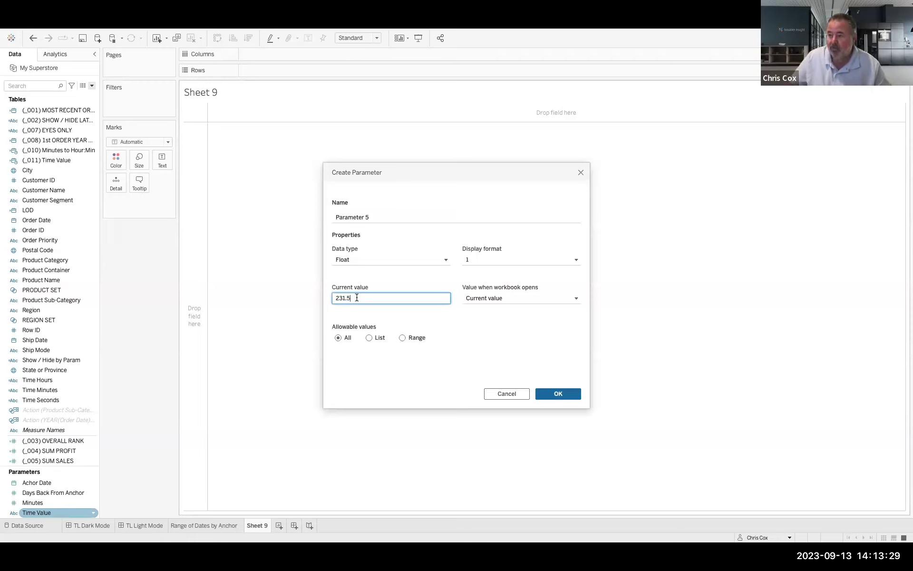
click(559, 393)
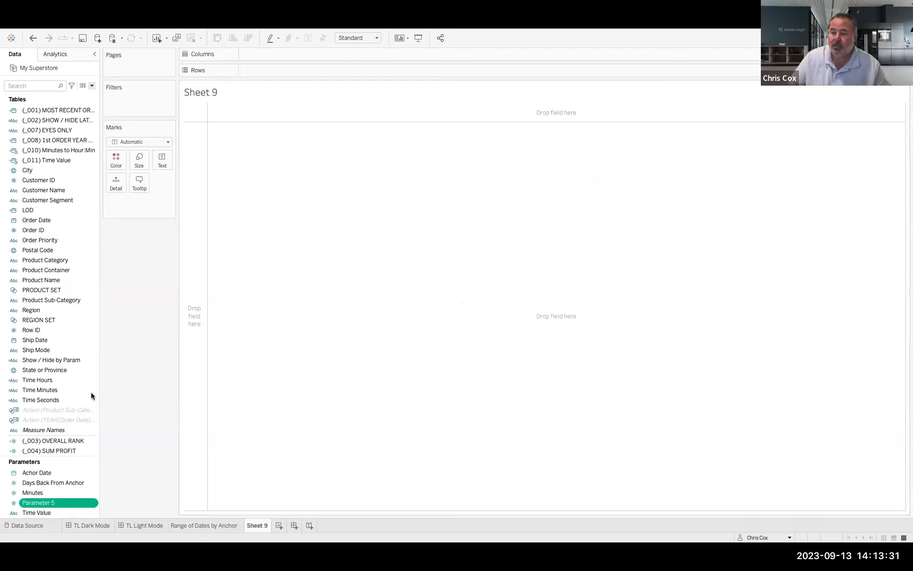
Rename the new 231.5 parameter "Time Decimal".
right_click(59, 502)
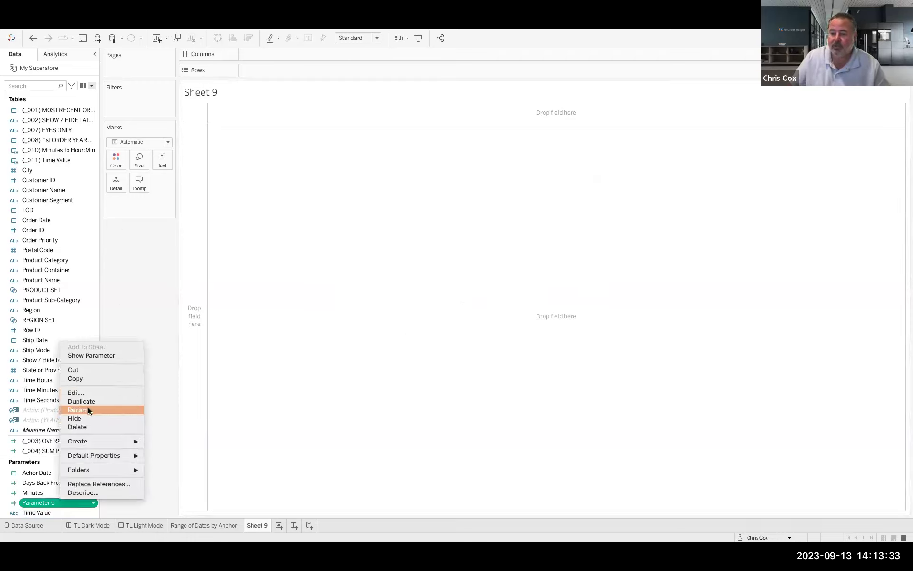
click(87, 410)
key(BackSpace)
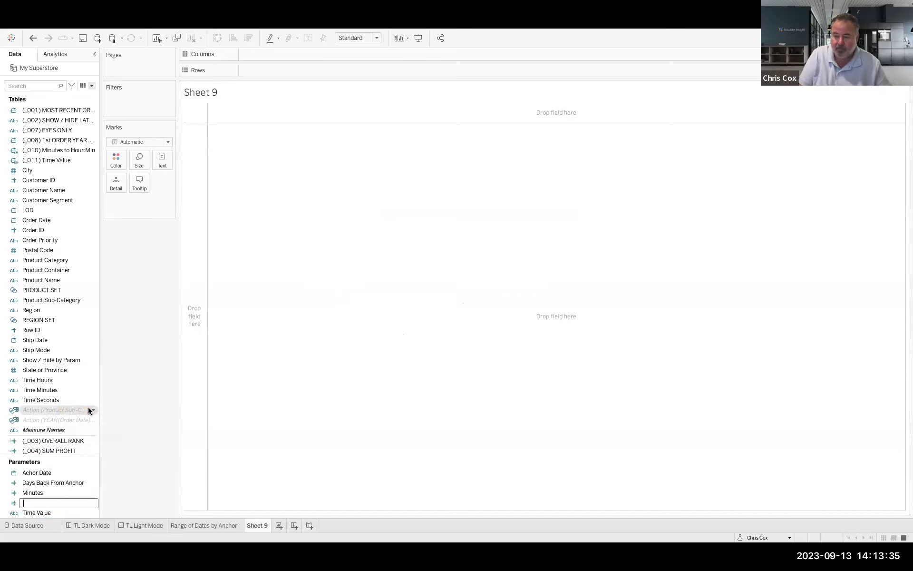
text(Time)
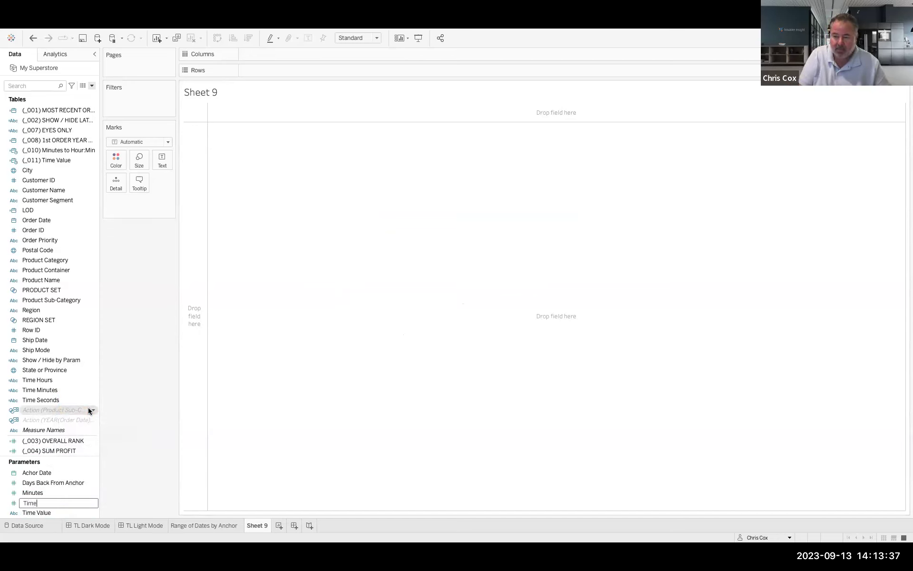
text( Decimal)
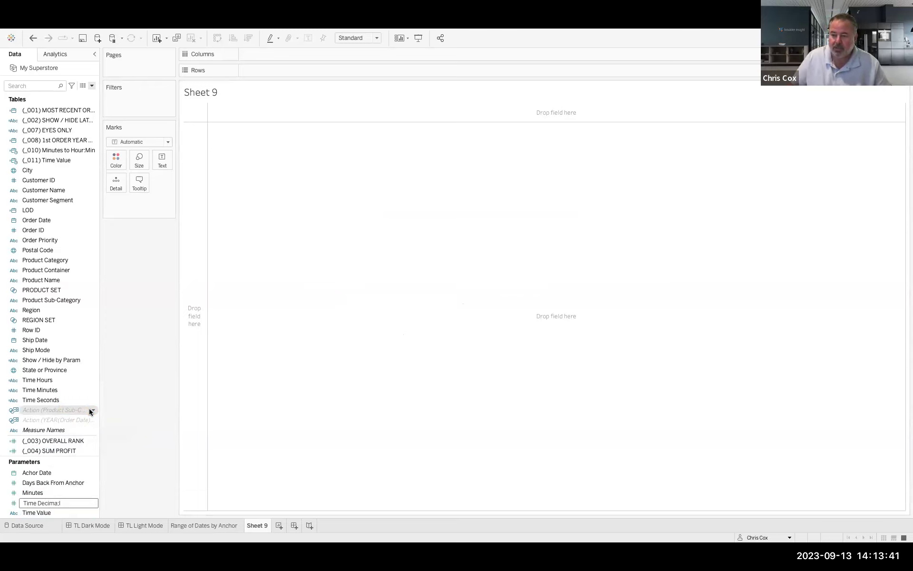
key(ctrl+super+space)
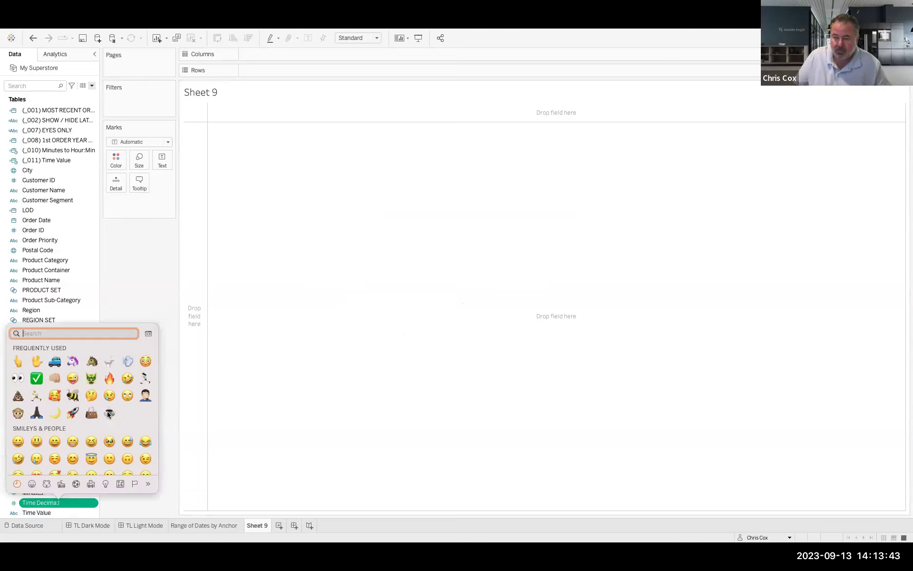
key(Escape)
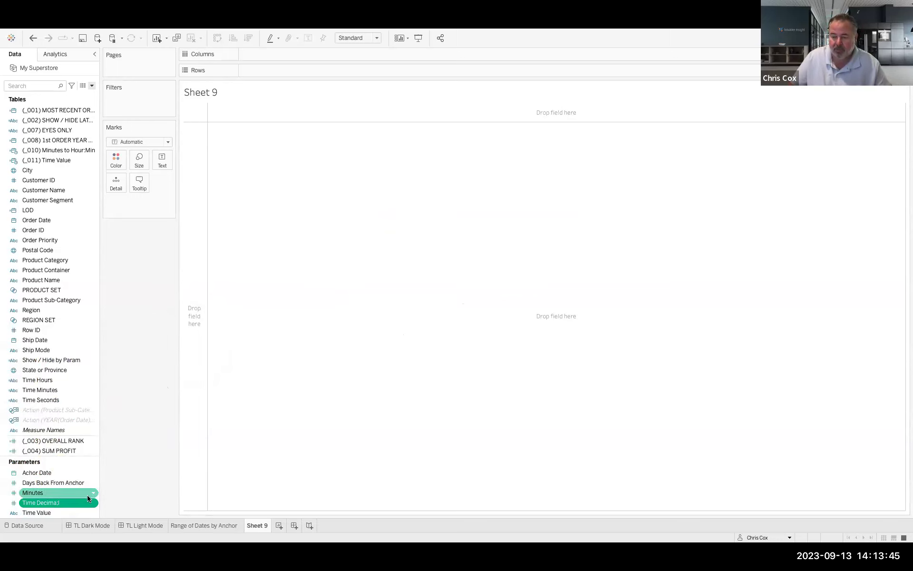
right_click(73, 503)
click(96, 411)
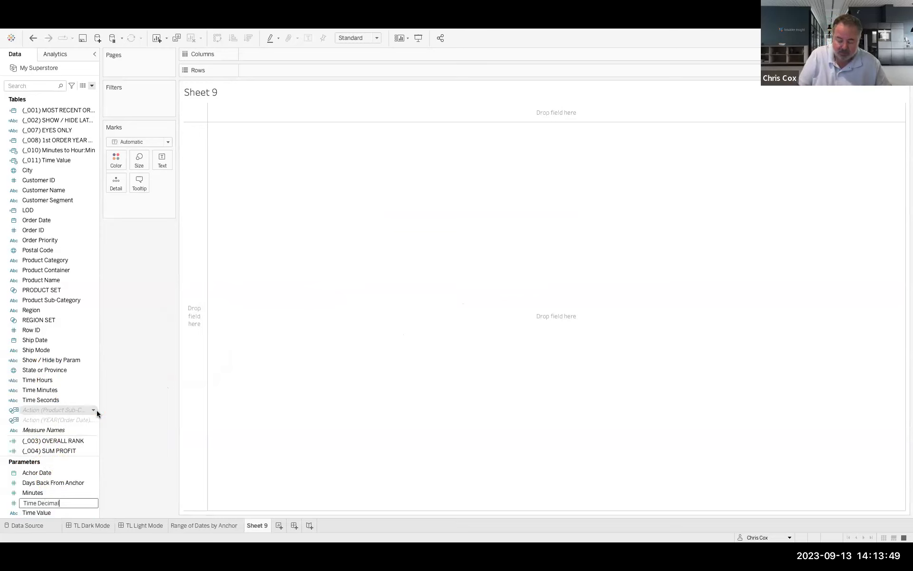
key(Return)
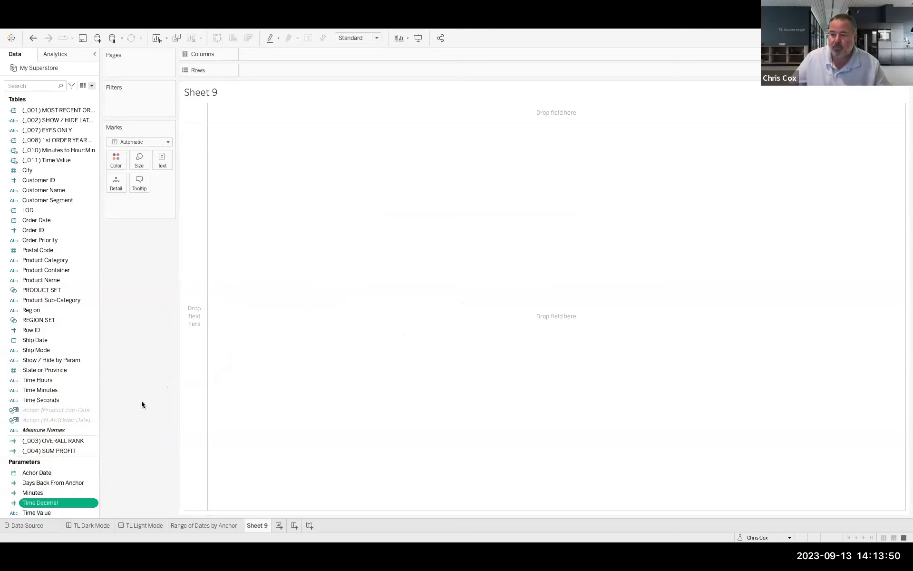
Start a new calculated field and name it "(_012) Mkin".
click(93, 86)
click(89, 94)
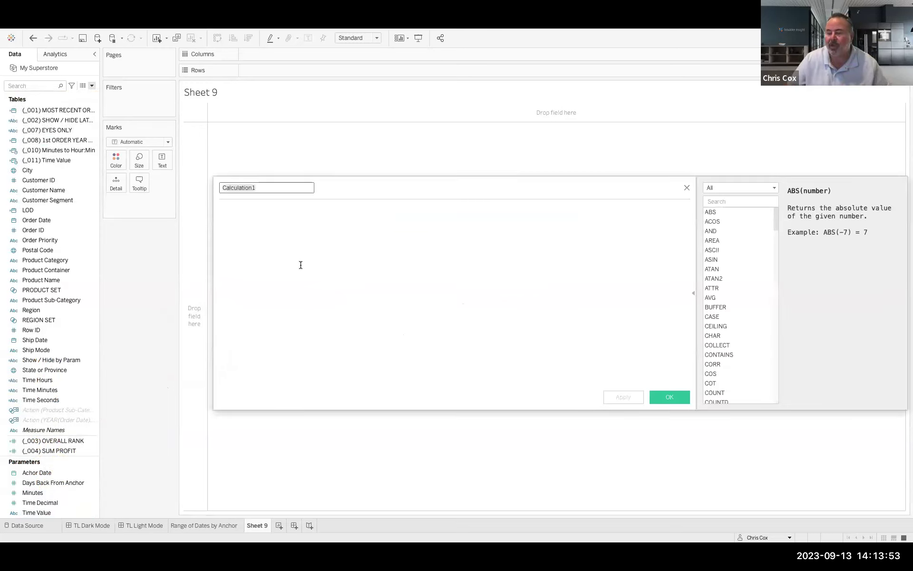
text((_012)
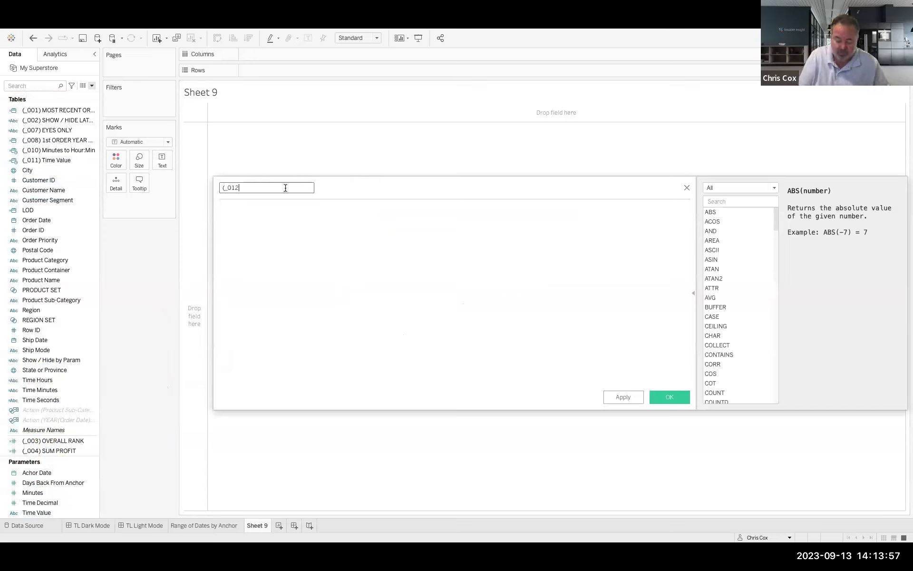
text() Hour)
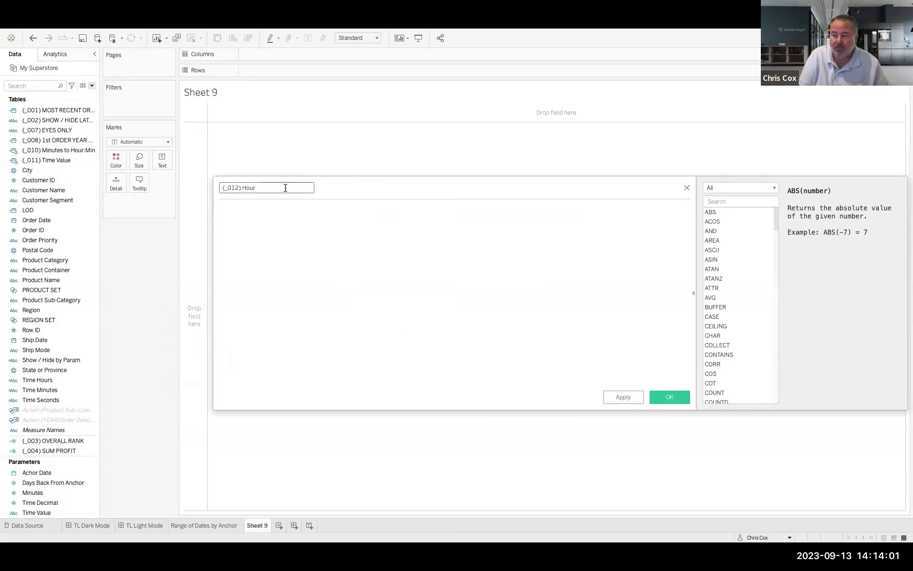
text(s from De)
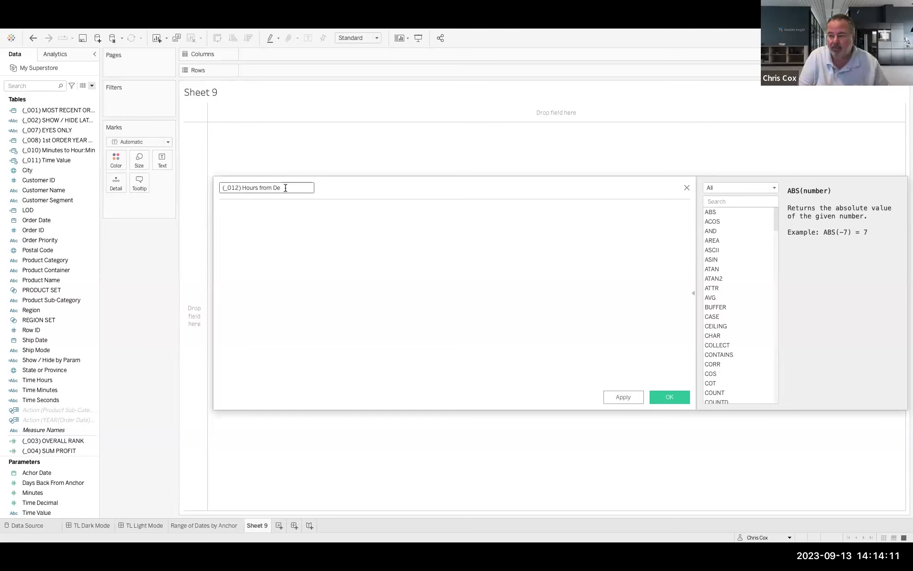
key(BackSpace)
key(BackSpace)
key(BackSpace)
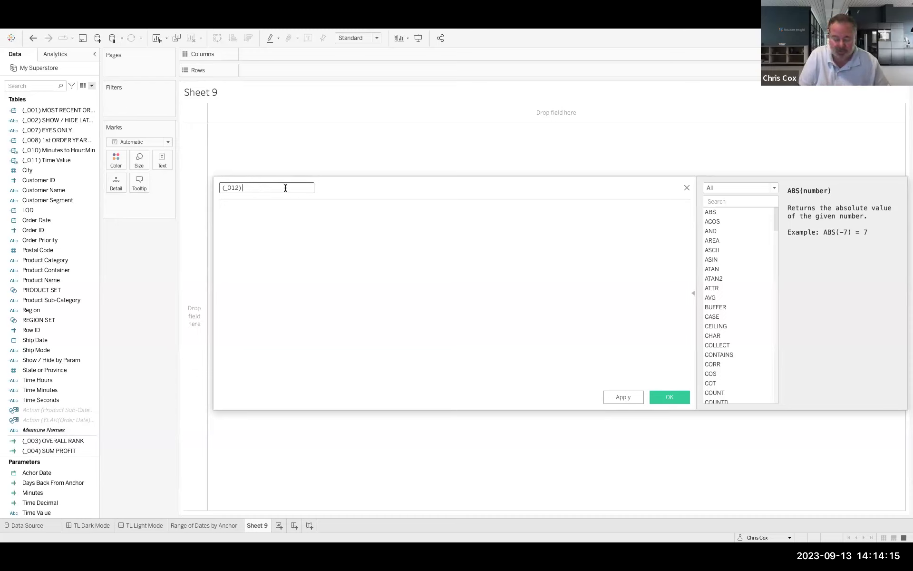
text(Mkin)
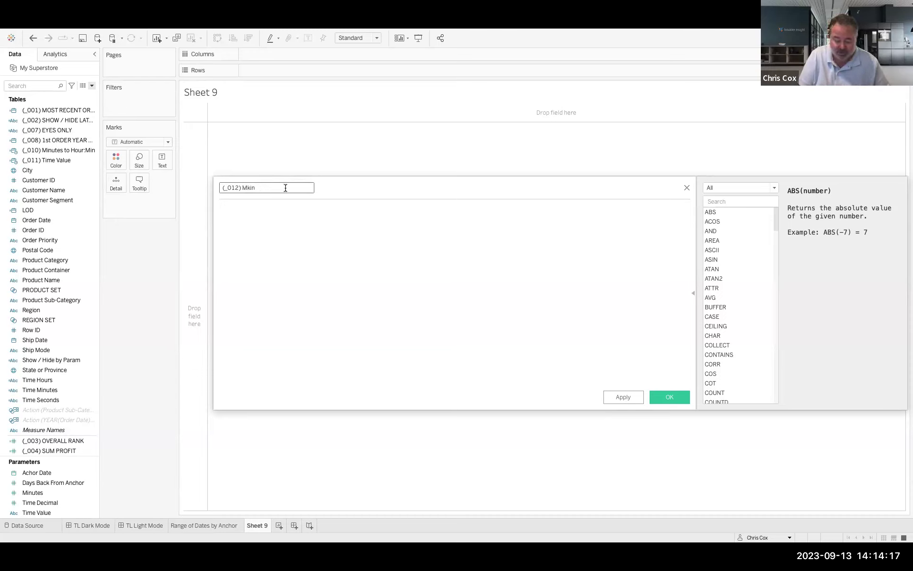
Enter the formula int([Time Decimal]) using the Time Decimal parameter and save the calculated field.
text(int()
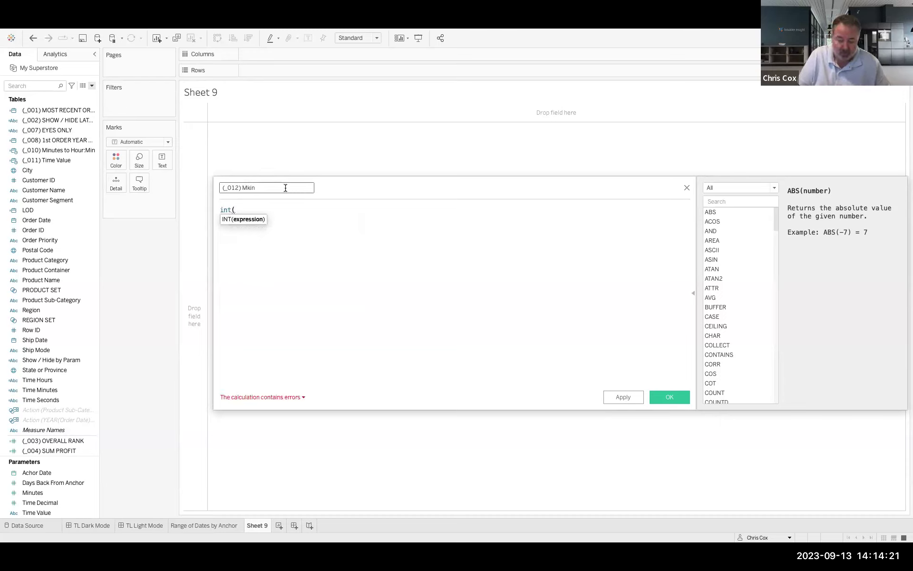
text(time)
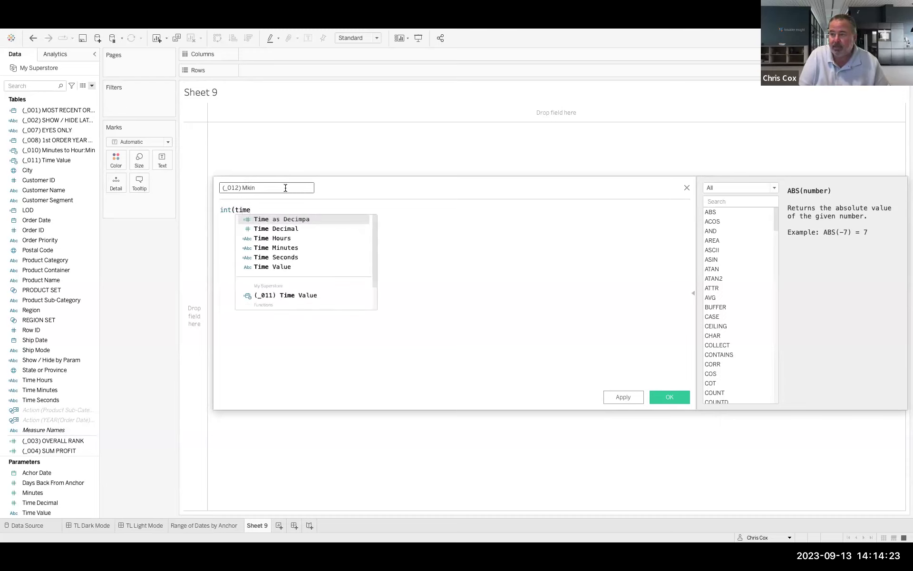
key(Down)
key(Return)
text())
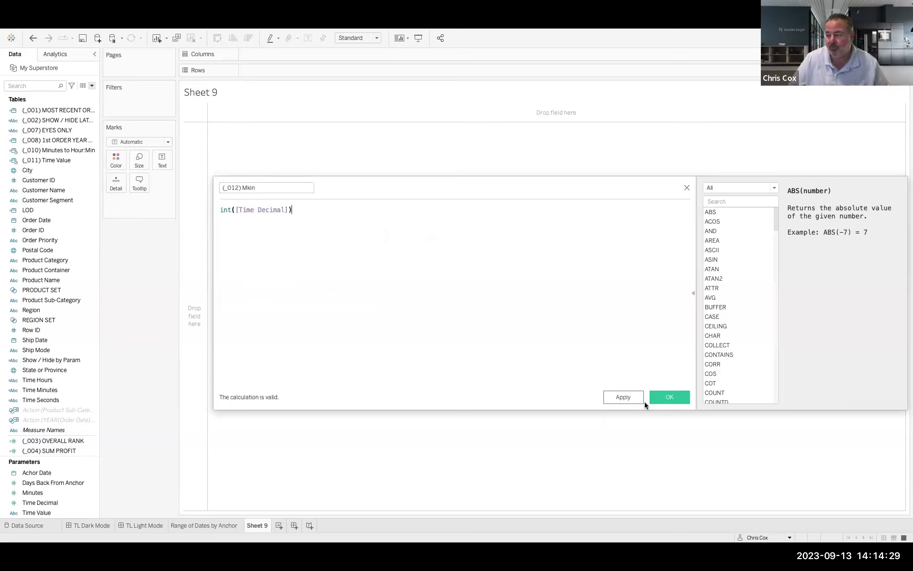
click(662, 401)
Place the (_012) Mkin field on Rows, aggregate it as Minimum, and make it discrete.
drag(38, 440, 312, 70)
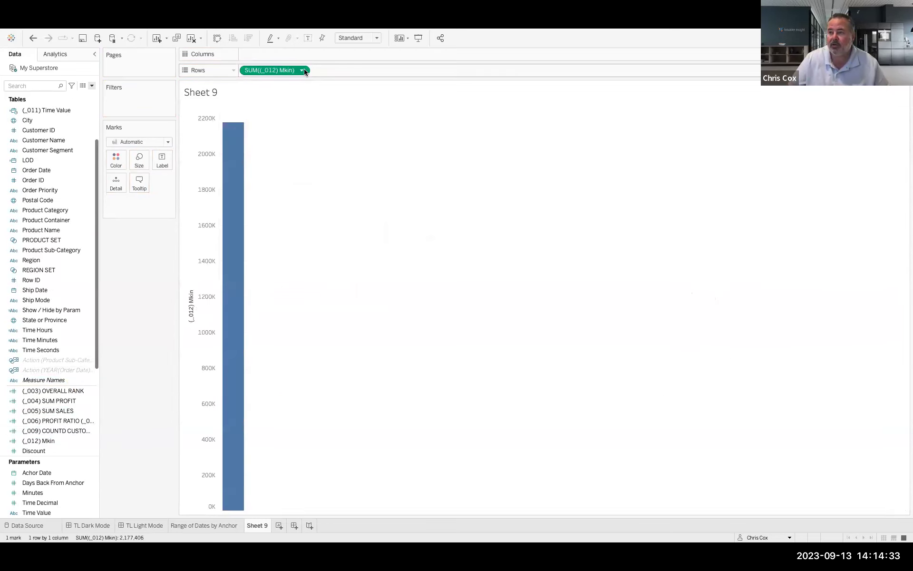
click(302, 70)
mouse_move(297, 165)
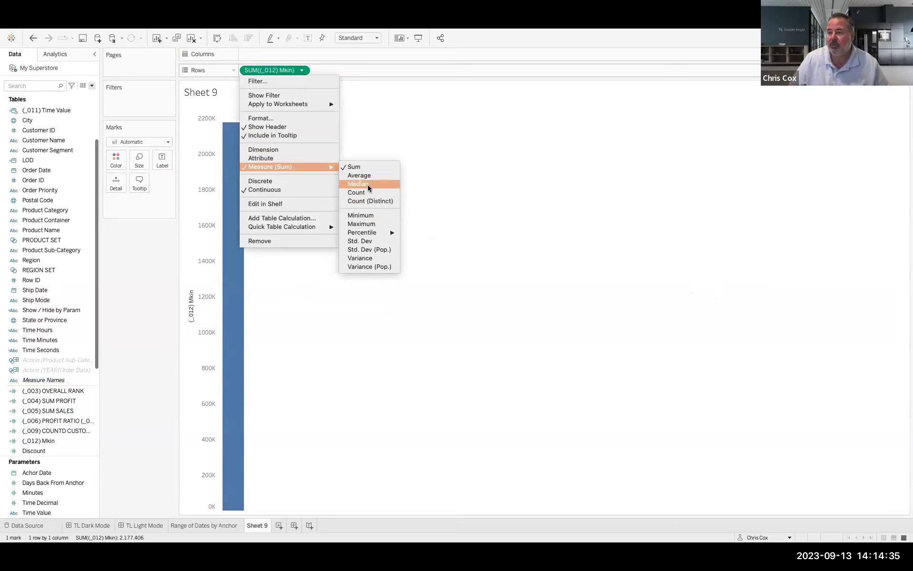
click(361, 215)
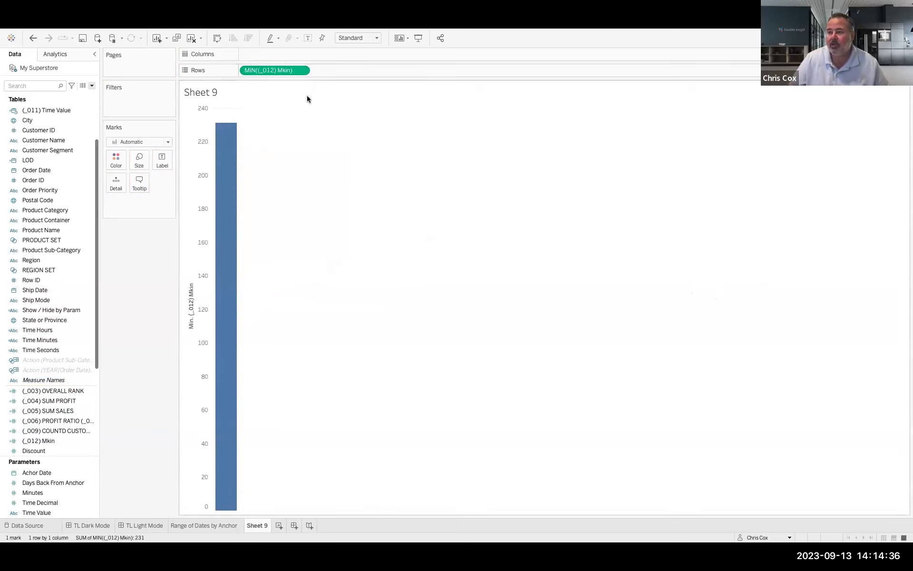
click(302, 70)
click(287, 180)
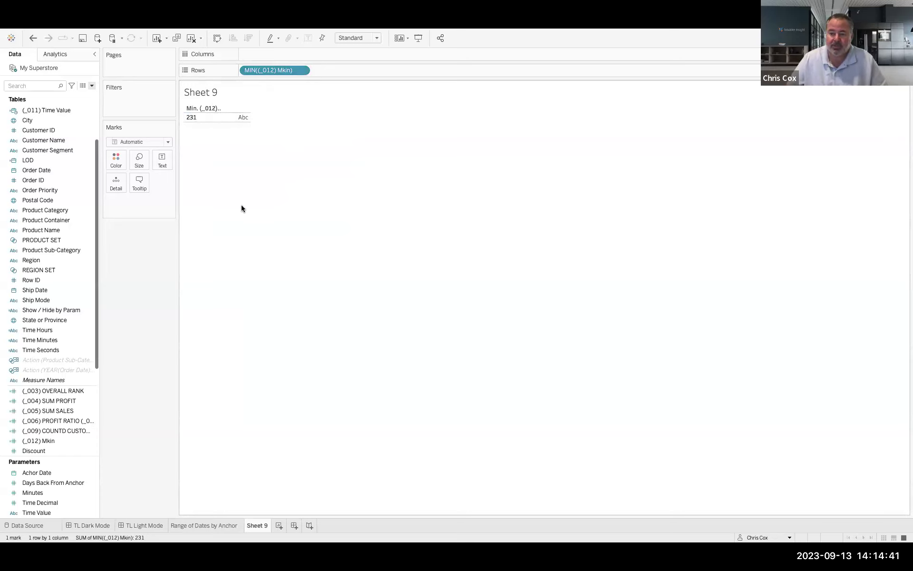
Edit the (_012) Mkin field to divide the integer value by 60 and rename it "(_012) Hours".
right_click(64, 441)
click(78, 276)
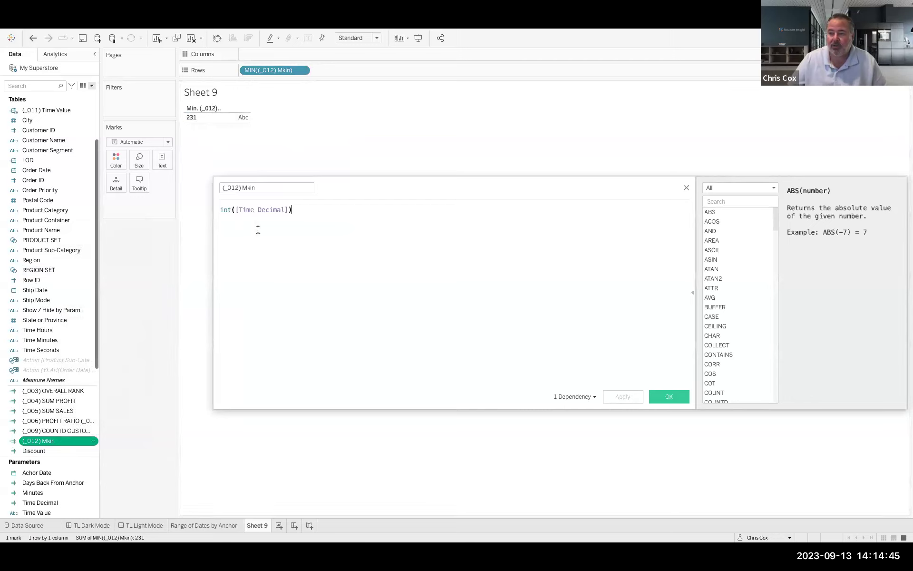
text(/ 60)
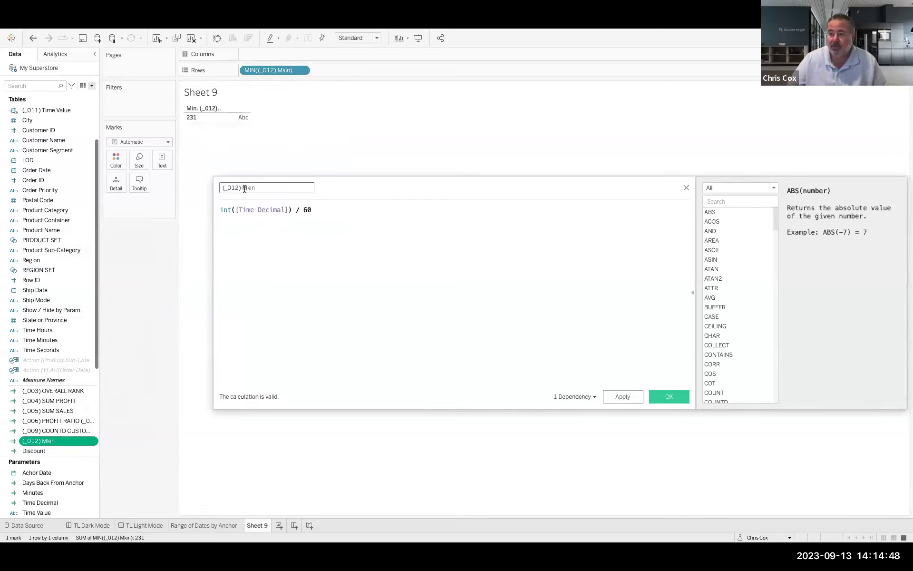
drag(242, 187, 280, 187)
text(Hours)
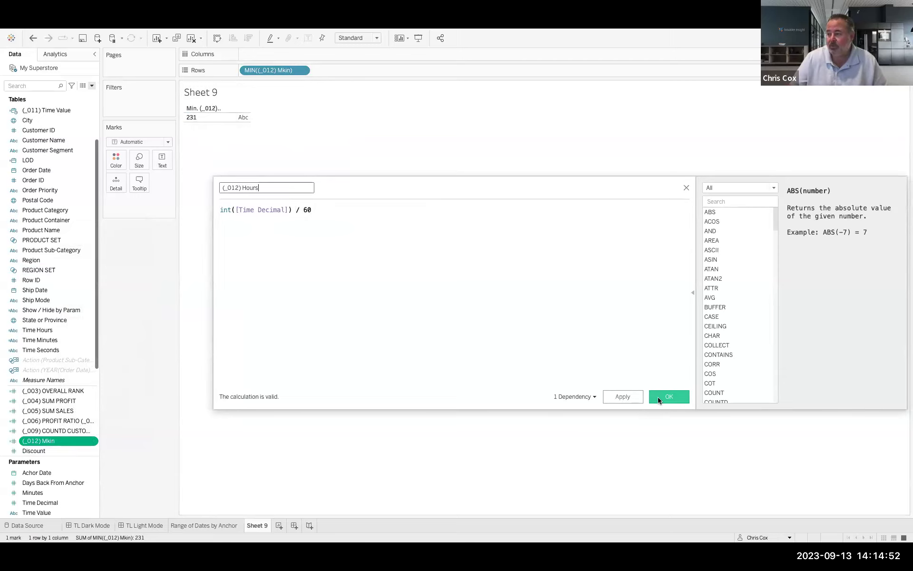
click(658, 398)
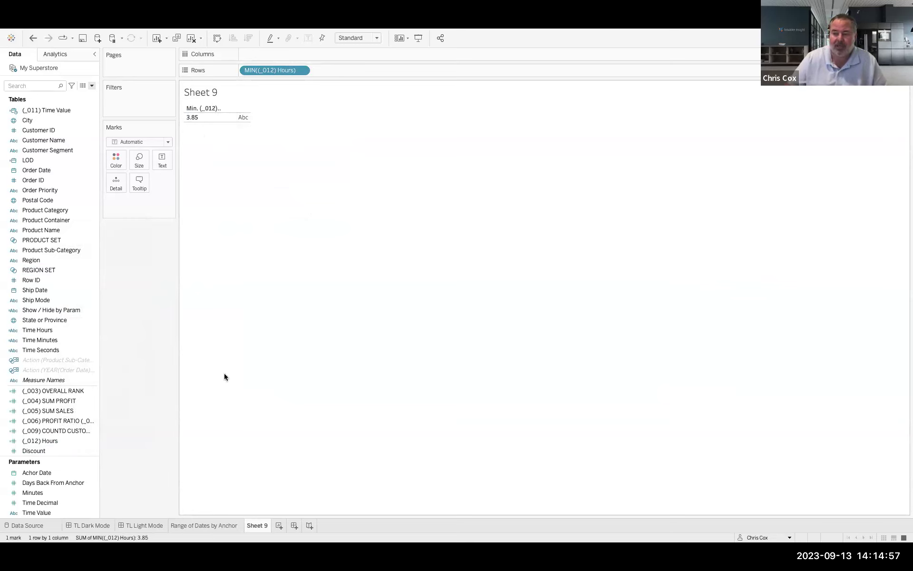
Wrap the whole (_012) Hours formula in another INT function so it reads INt(int([Time Decimal]) / 60), and save it.
right_click(64, 441)
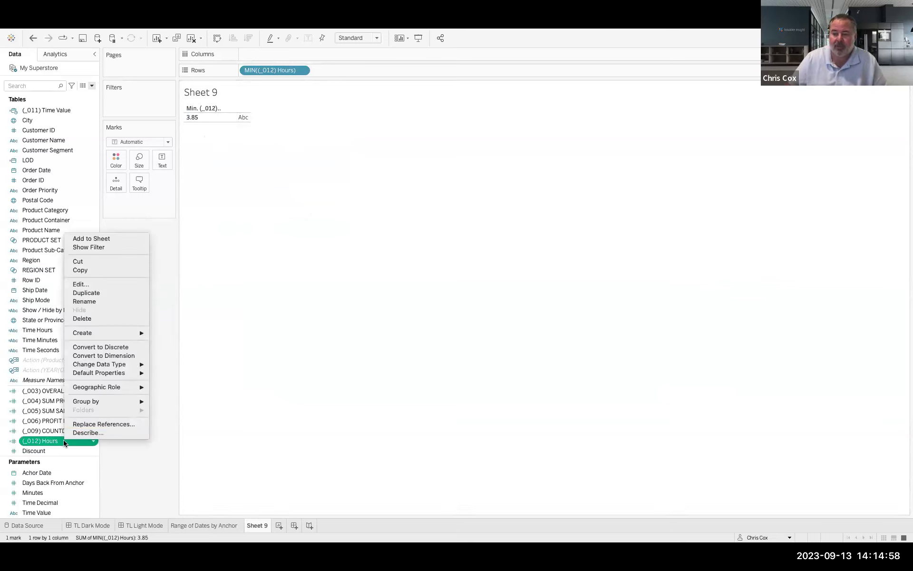
click(107, 284)
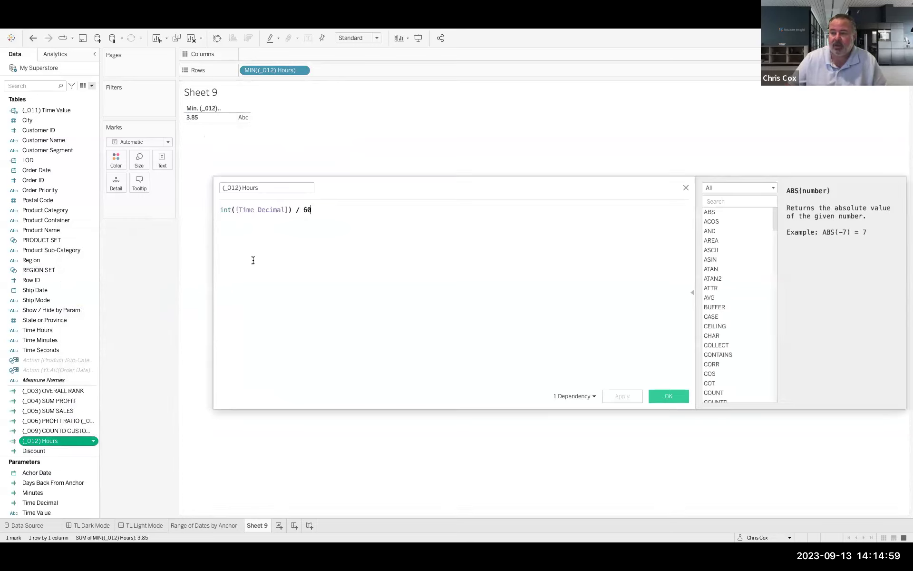
click(220, 209)
text(INt()
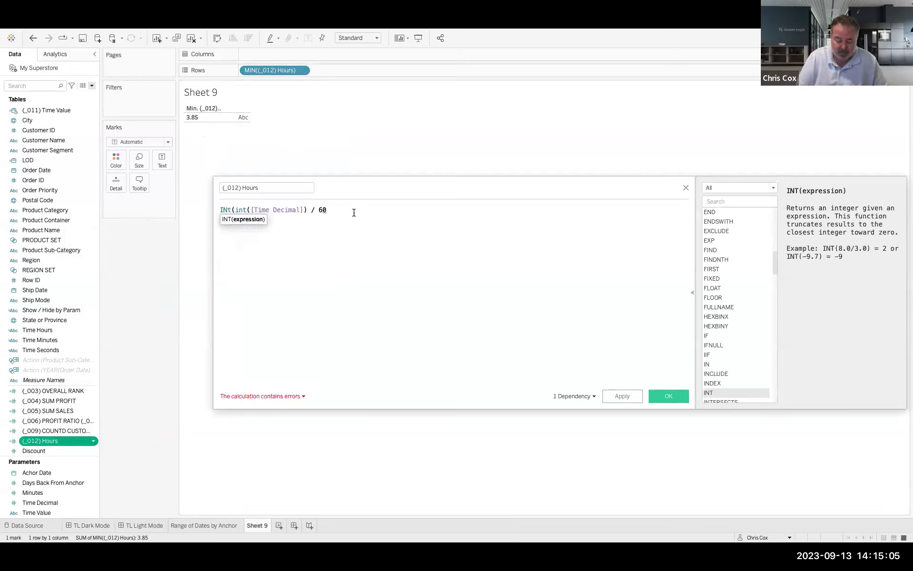
text())
click(670, 397)
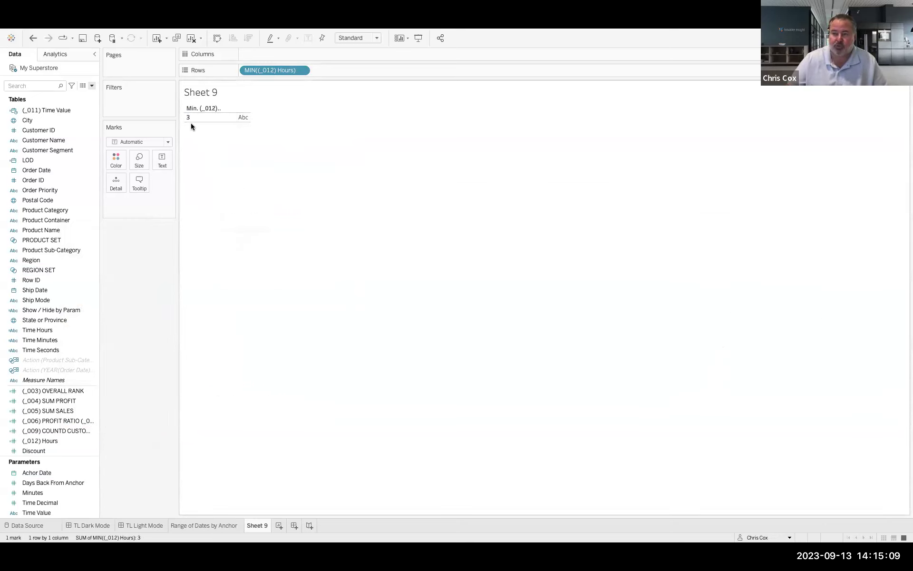
Duplicate the (_012) Hours calculated field.
click(57, 441)
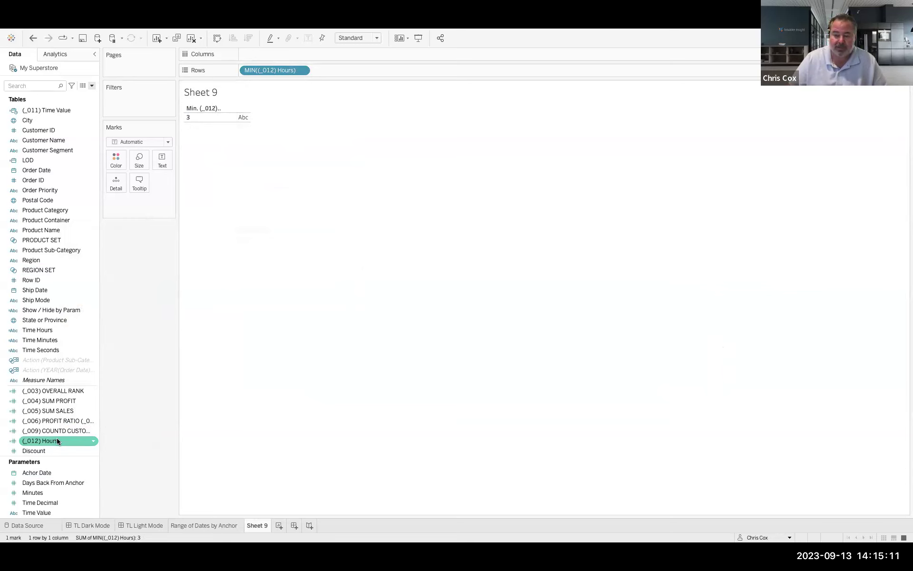
right_click(75, 439)
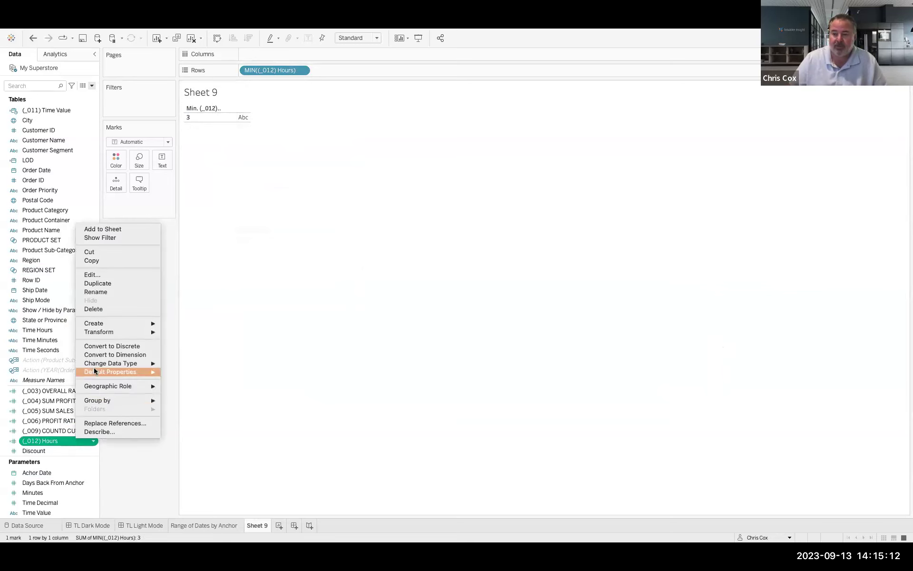
click(106, 285)
In the copied Hours field, replace the outer INT so the formula reads Find(".", int([Time Decimal]) / 60)).
right_click(83, 440)
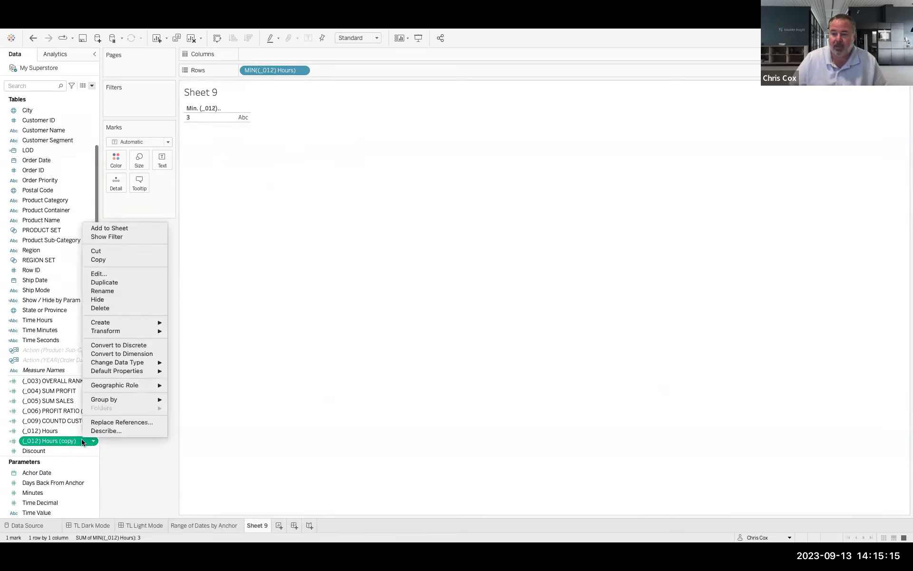
click(127, 274)
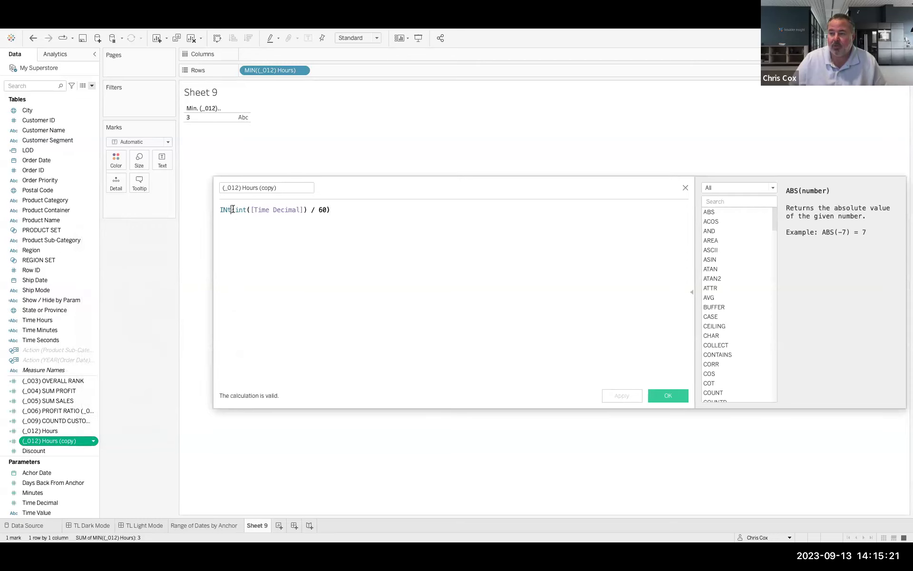
drag(233, 210, 201, 207)
key(BackSpace)
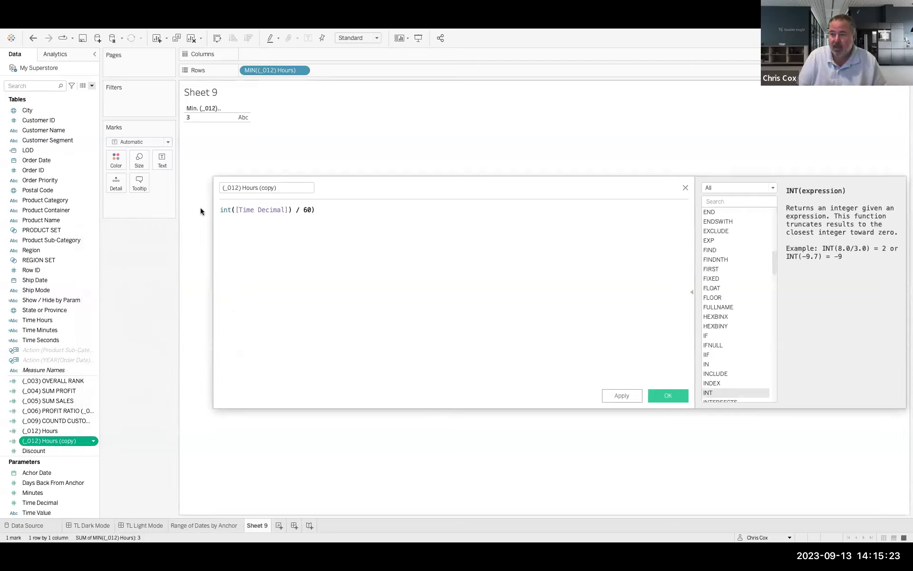
text(Find()
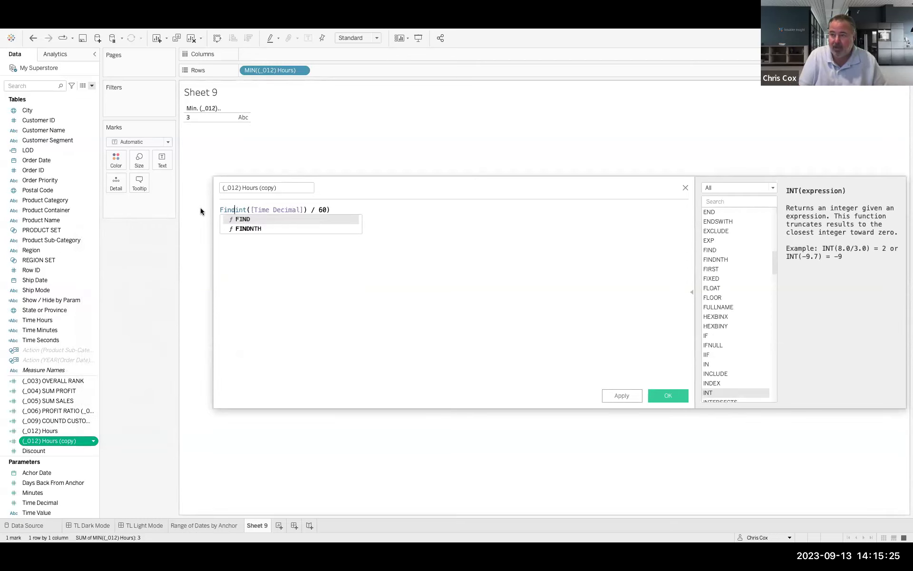
text(".")
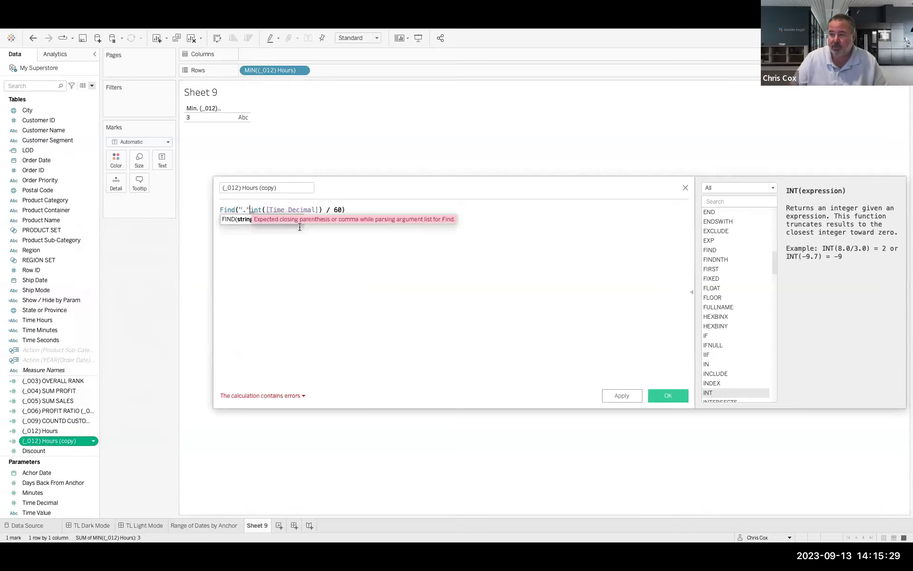
text(,)
click(364, 214)
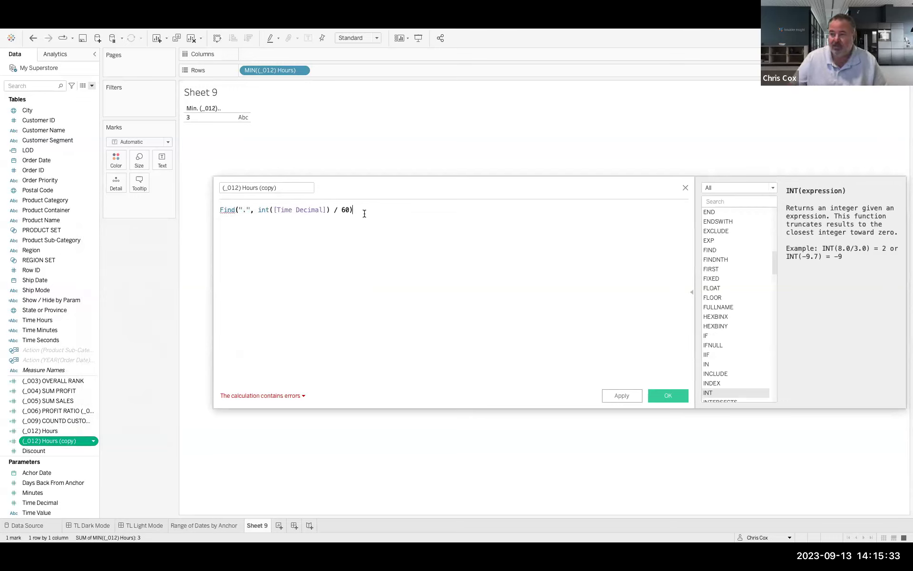
text())
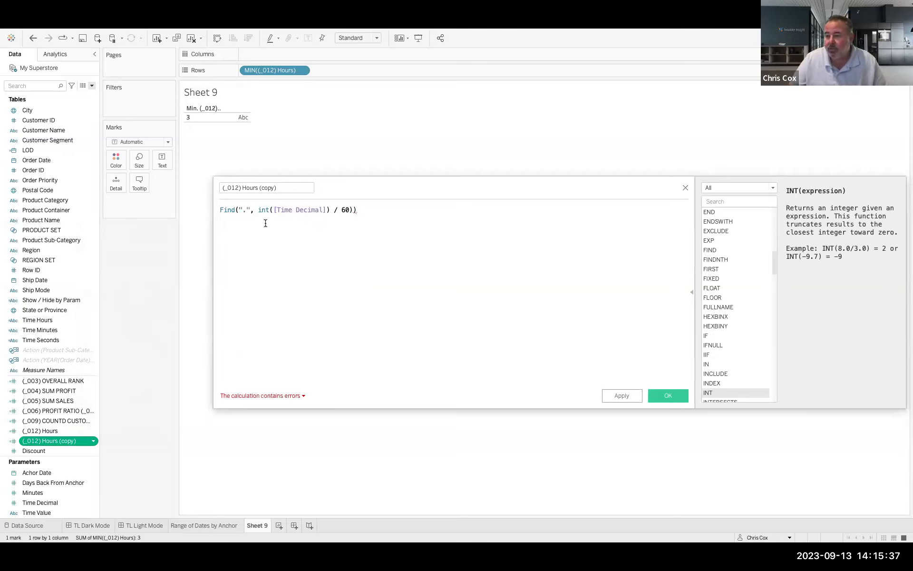
Swap the FIND arguments in the copied Hours field so the formula reads Find(int([Time Decimal]) / 60), "."), and check the calculation error.
click(279, 395)
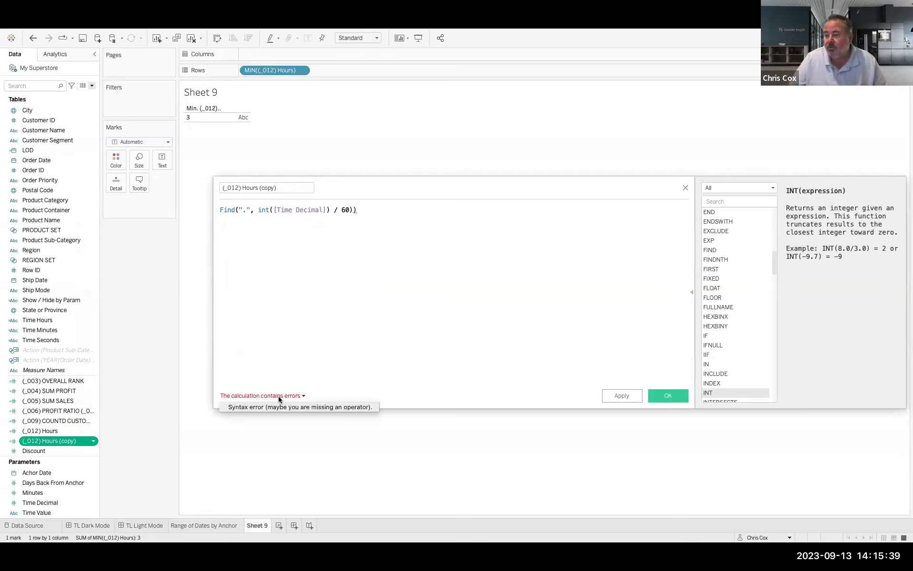
click(320, 277)
key(BackSpace)
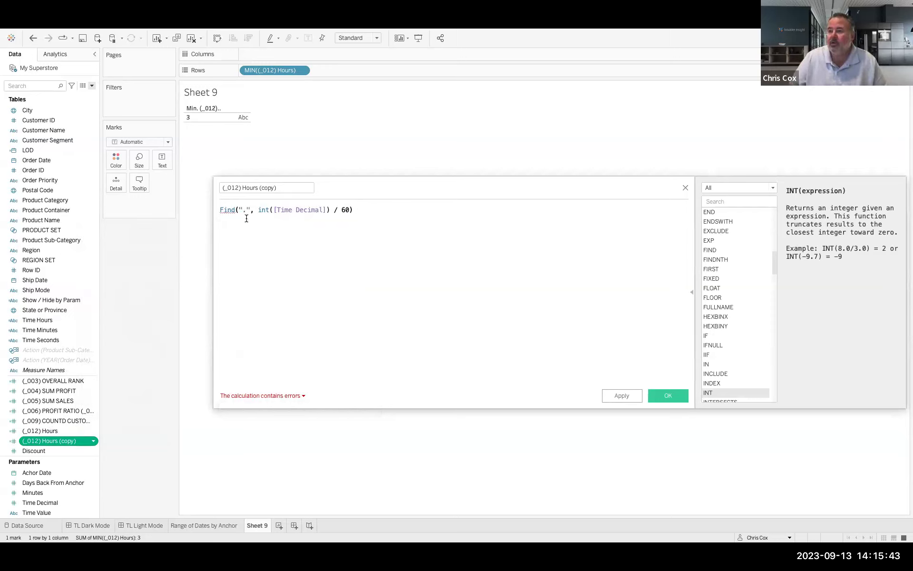
click(228, 210)
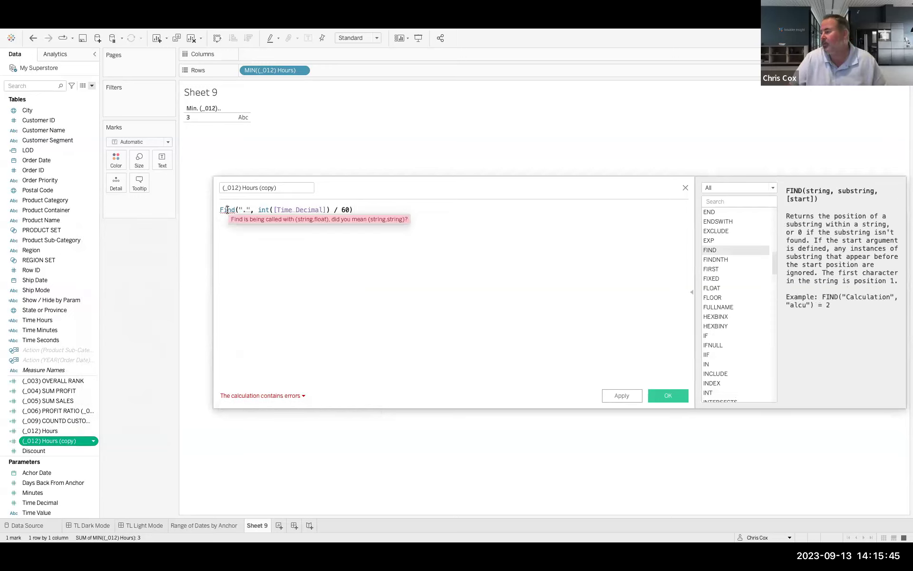
drag(238, 210, 257, 210)
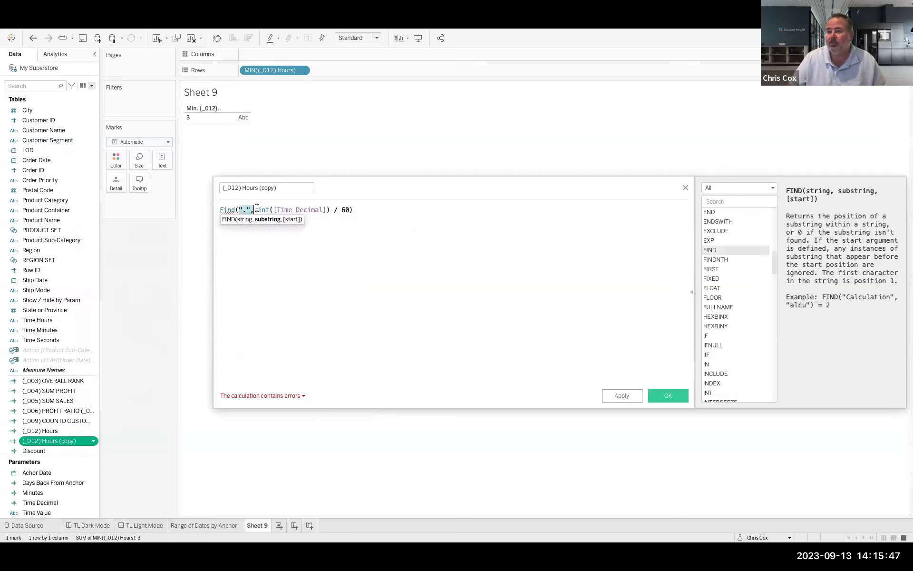
key(BackSpace)
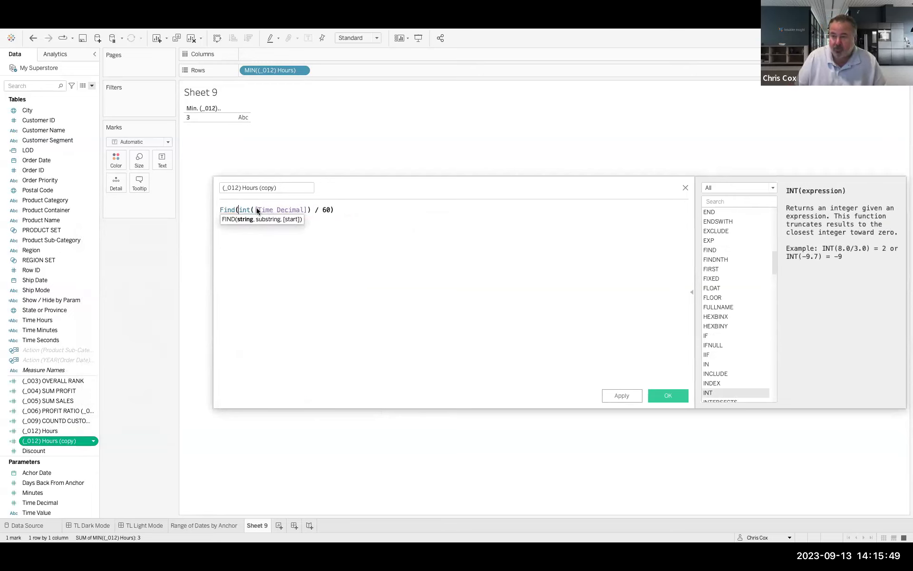
text(, ".)
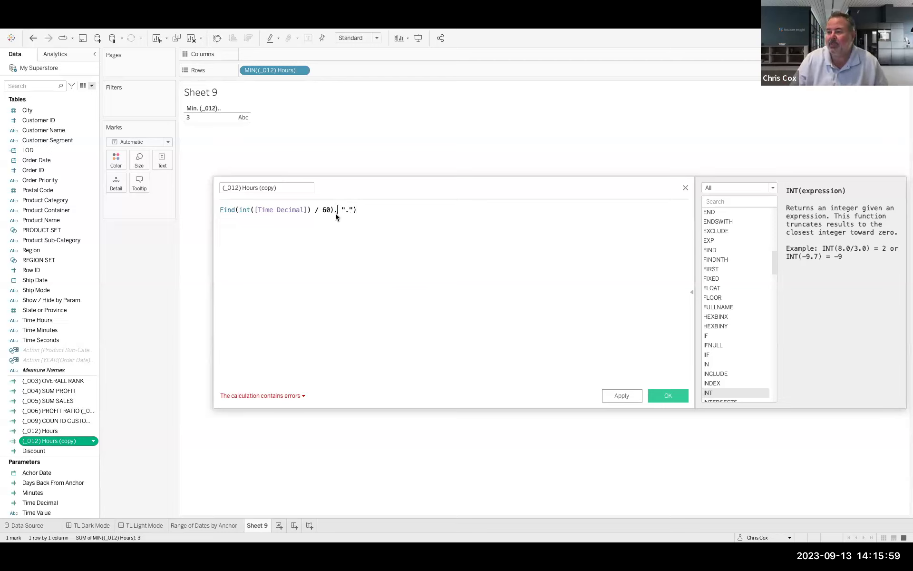
text(.)
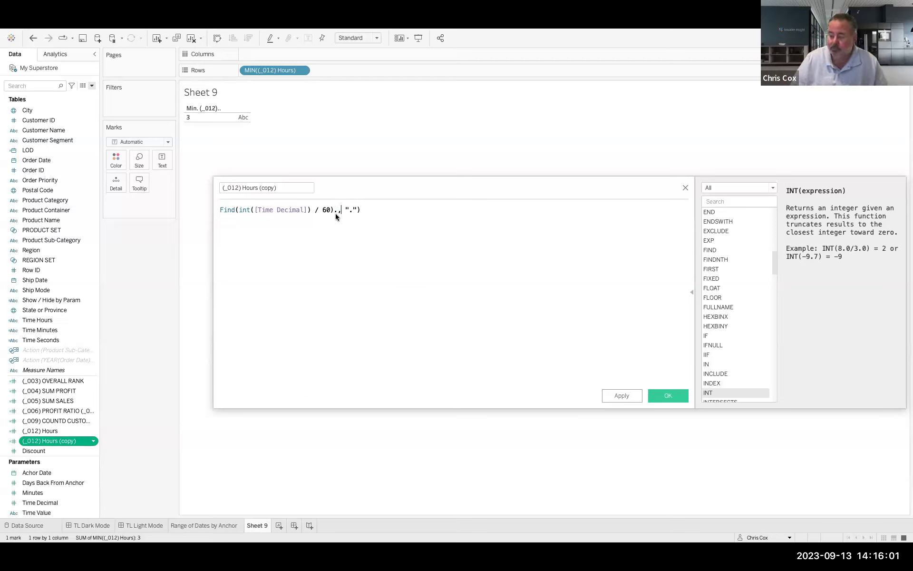
key(BackSpace)
text(,)
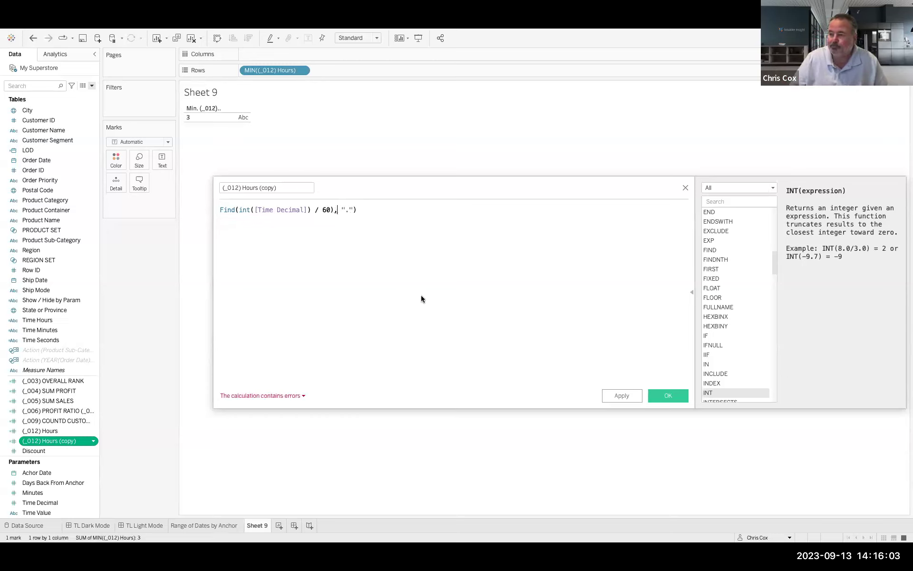
click(291, 394)
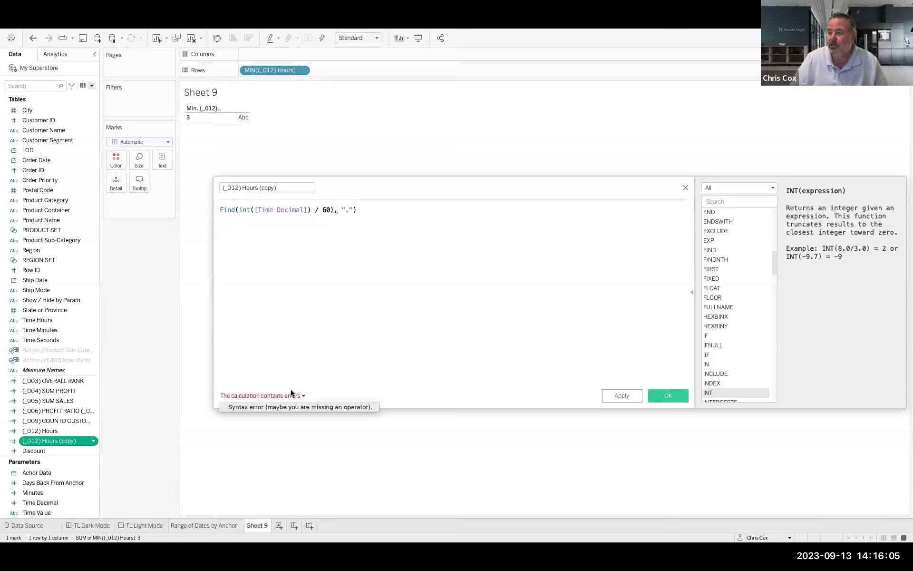
click(291, 394)
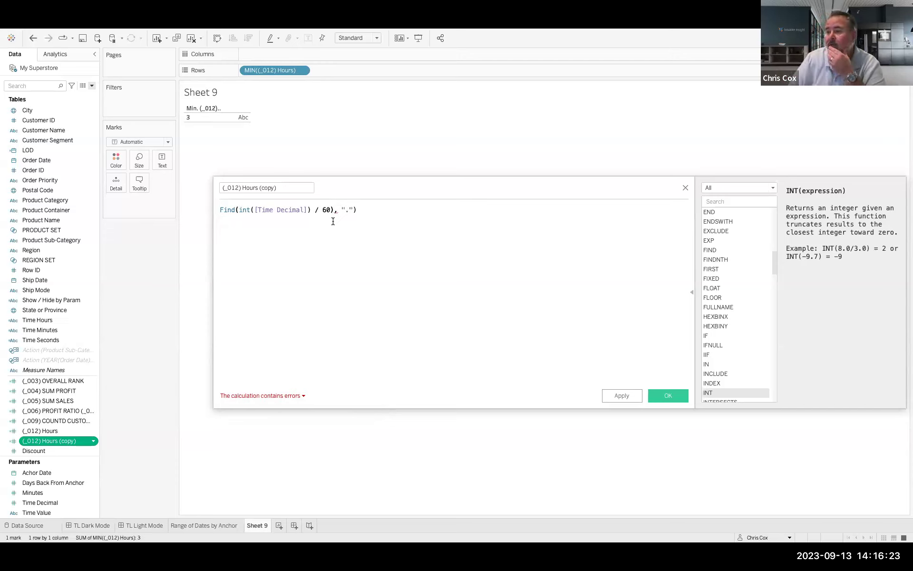
Try wrapping the division in a STR function so the formula reads Find(str(int([Time Decimal]) / 60)), ".").
click(236, 210)
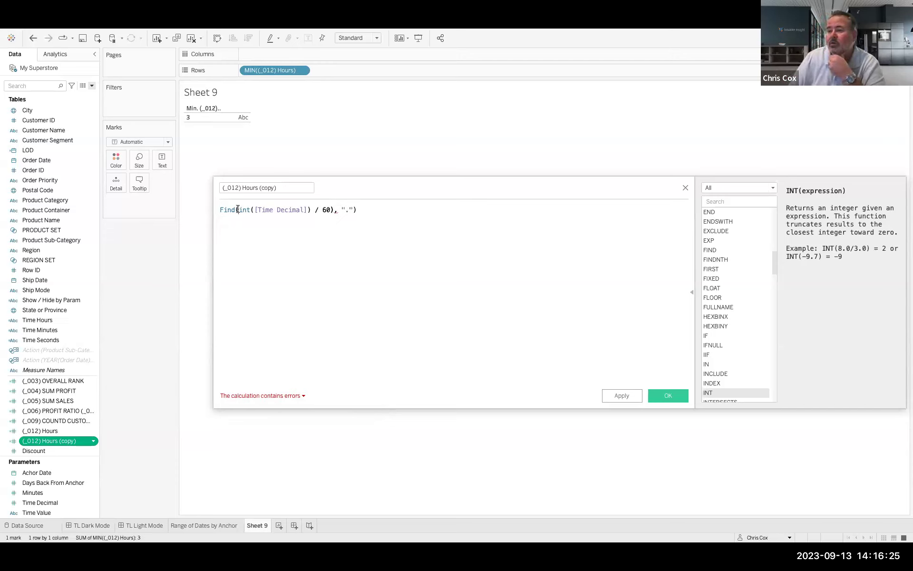
text(str)
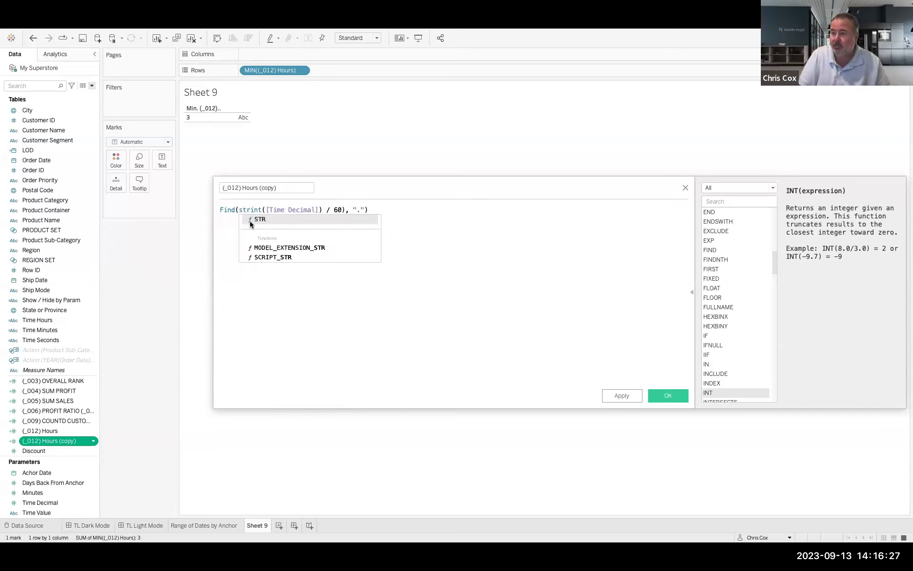
text(()
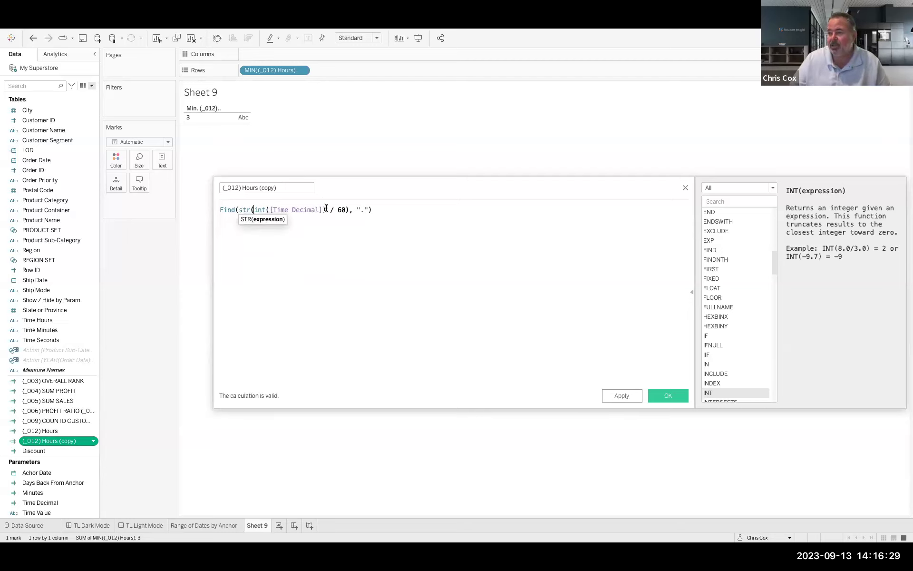
click(325, 209)
text())
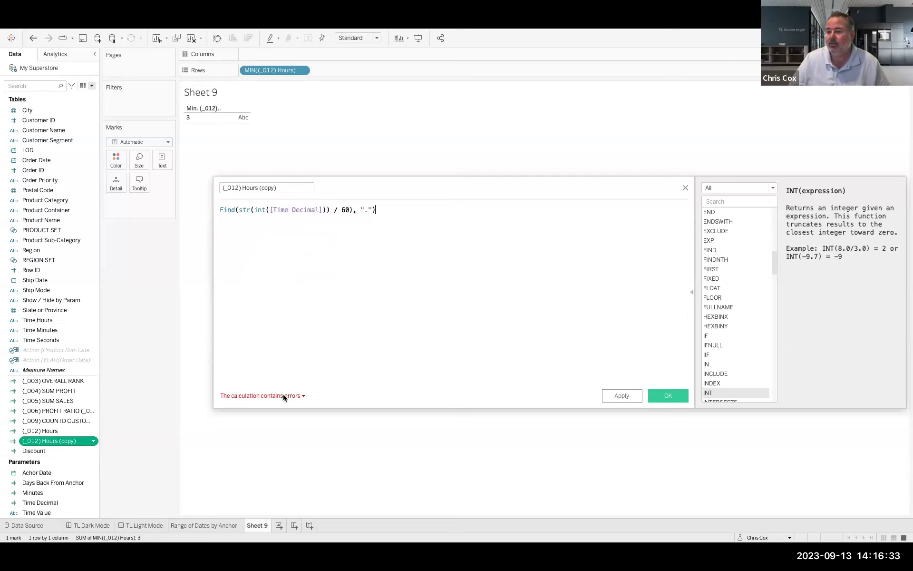
click(224, 210)
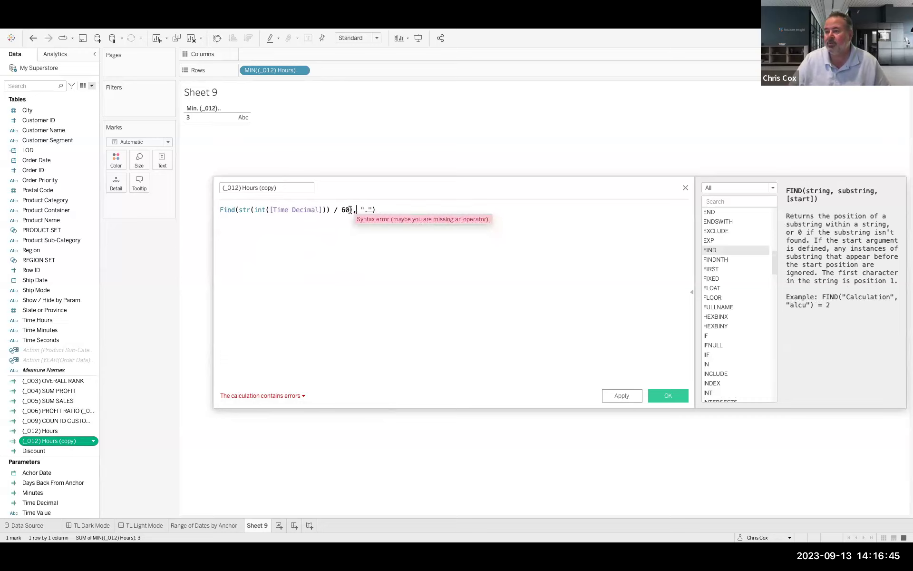
click(325, 210)
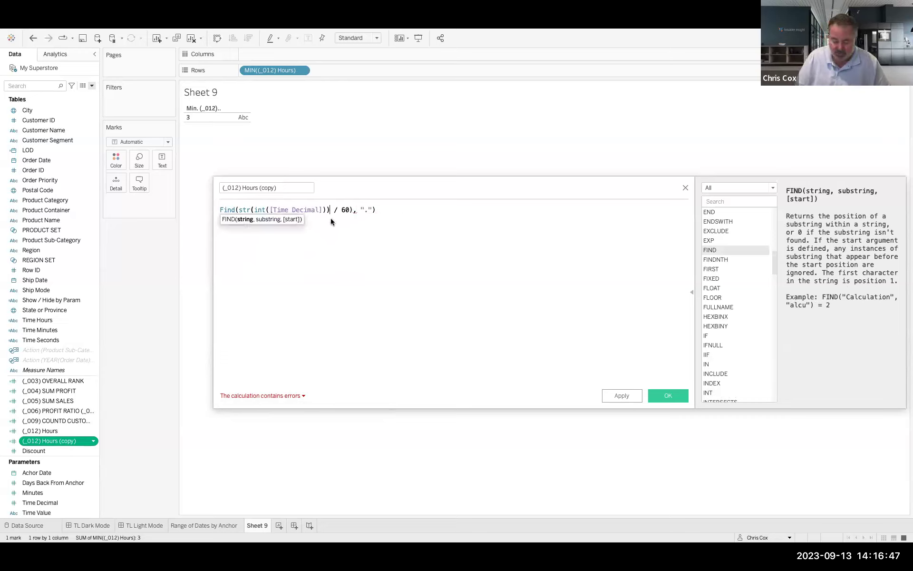
key(Delete)
click(349, 213)
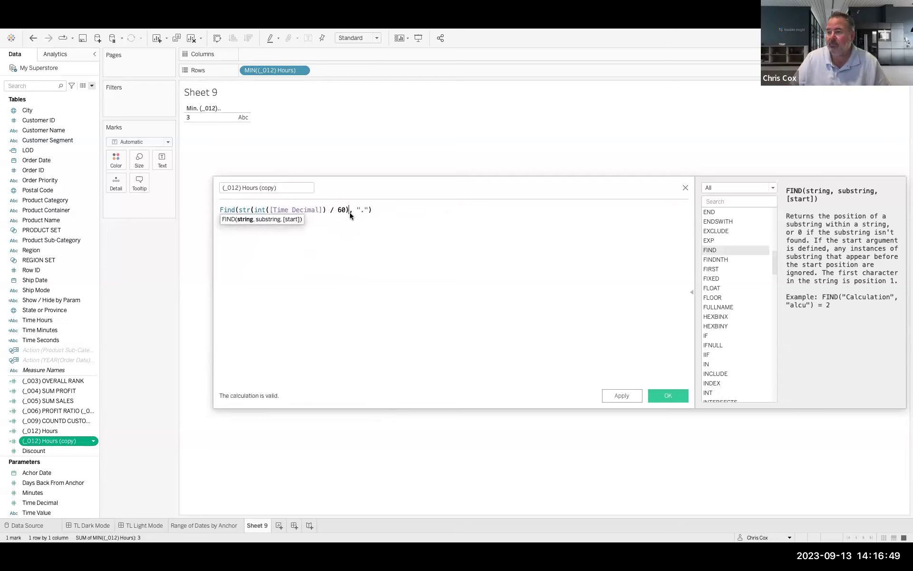
text())
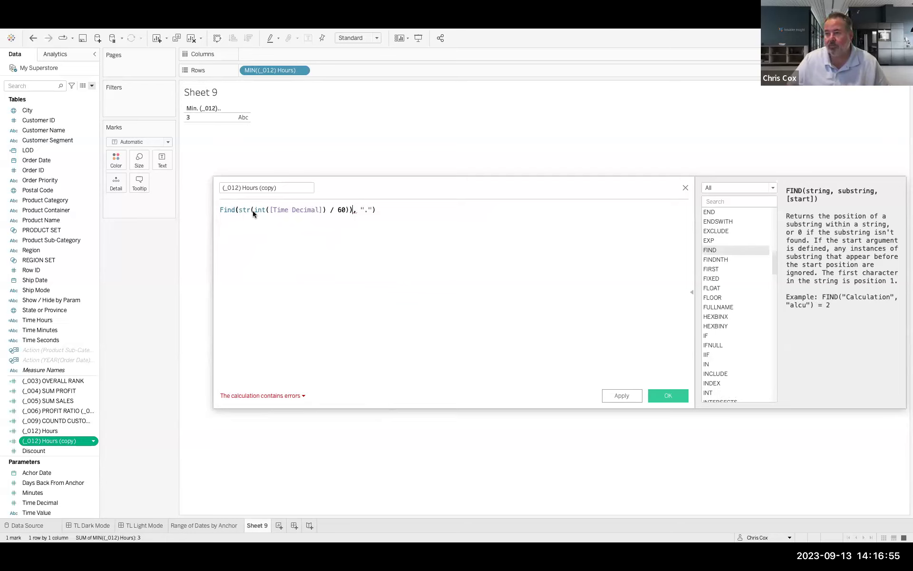
Strip the Find, STR and "." parts from the copied formula, leaving int([Time Decimal]) / 60), and save it.
drag(253, 212, 154, 215)
key(BackSpace)
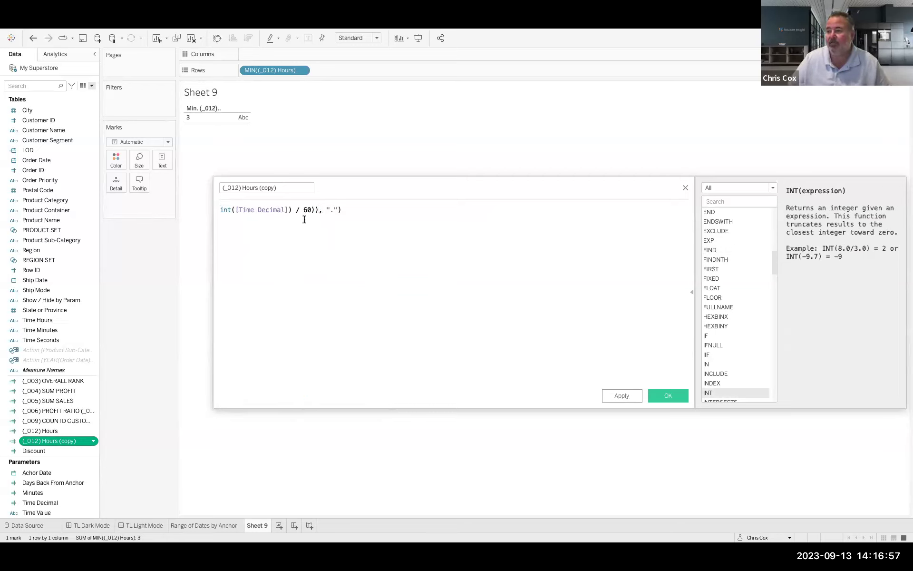
drag(315, 210, 434, 210)
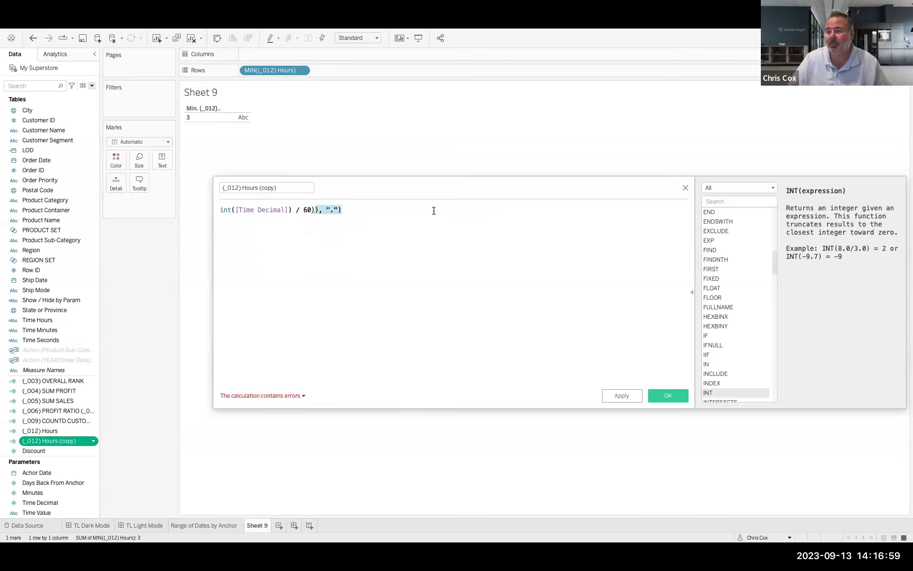
key(BackSpace)
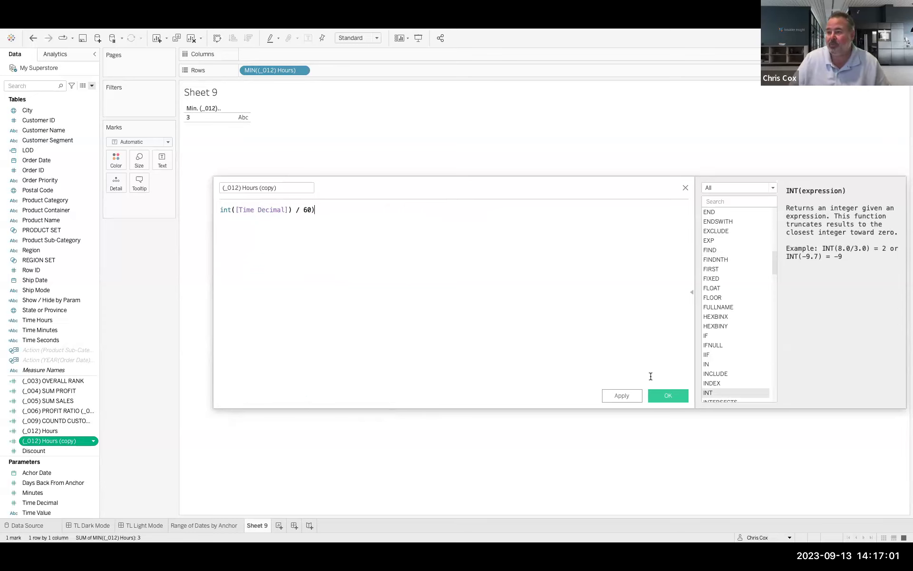
click(674, 397)
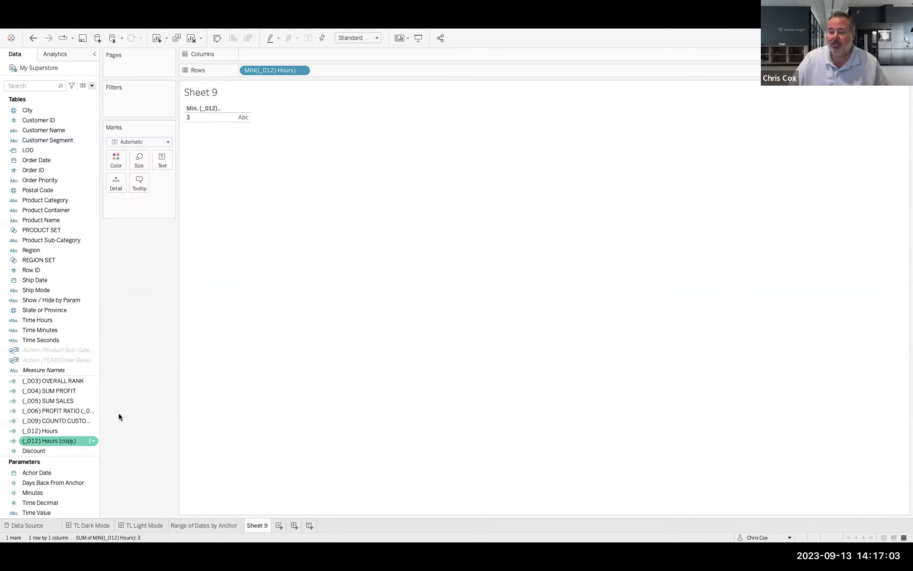
Review the (_012) Hours (copy) formula without changing it, and delete that field.
right_click(62, 439)
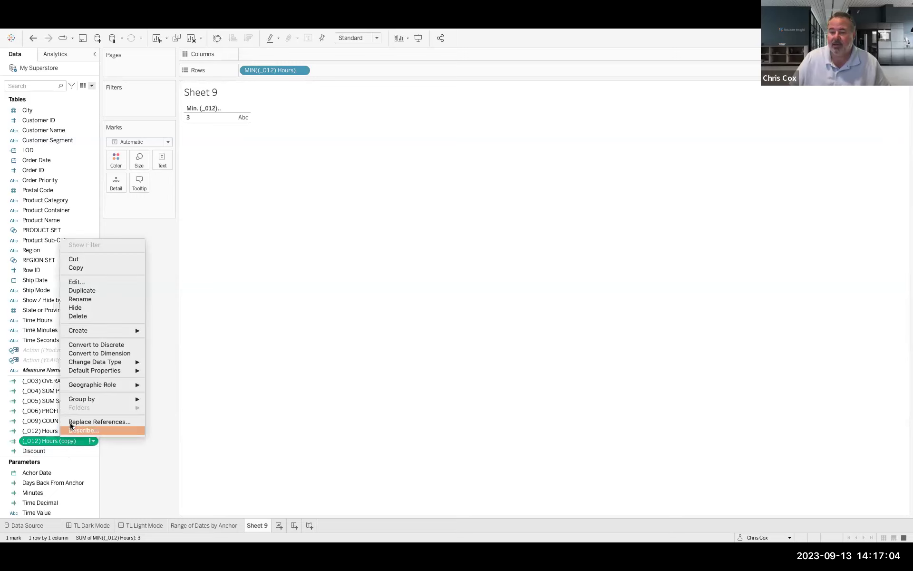
click(76, 282)
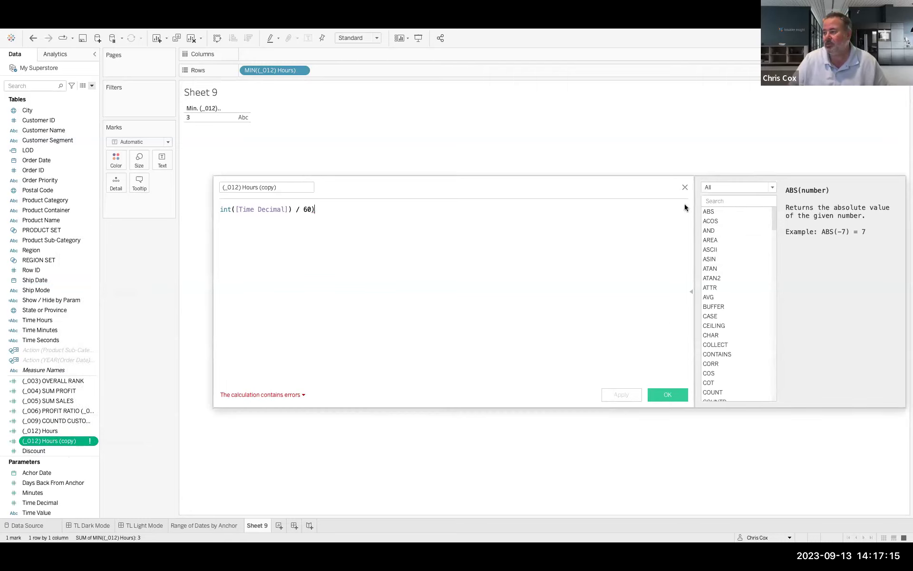
click(684, 188)
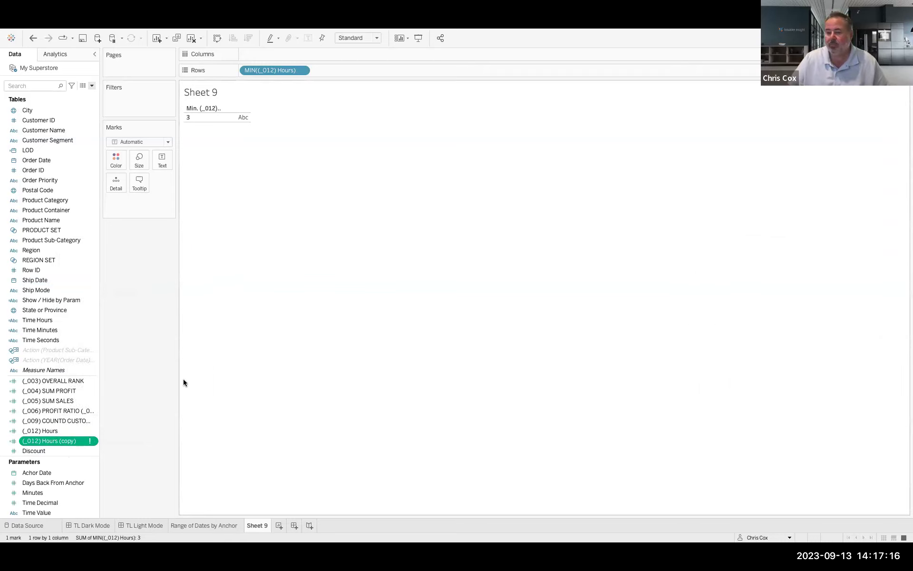
right_click(81, 447)
right_click(72, 431)
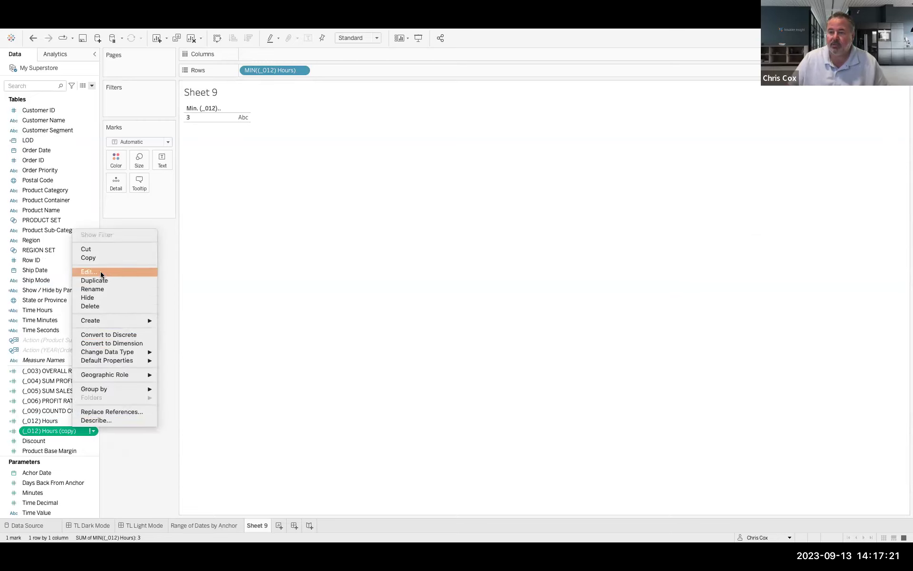
click(93, 306)
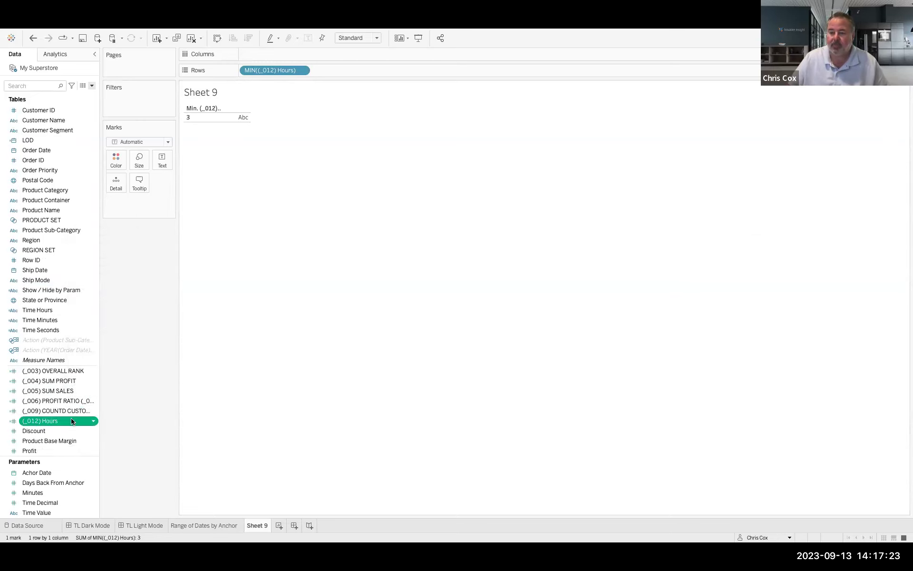
Duplicate the (_012) Hours calculated field again.
right_click(73, 421)
click(104, 261)
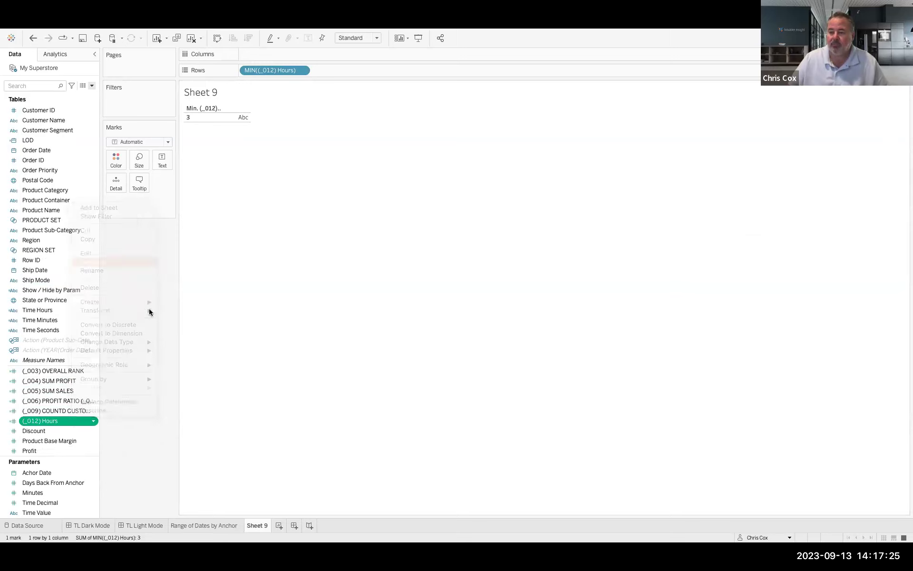
drag(75, 428, 168, 270)
Convert (_012) Hours (copy) to a dimension and add it to Rows after MIN((_012) Hours).
right_click(56, 431)
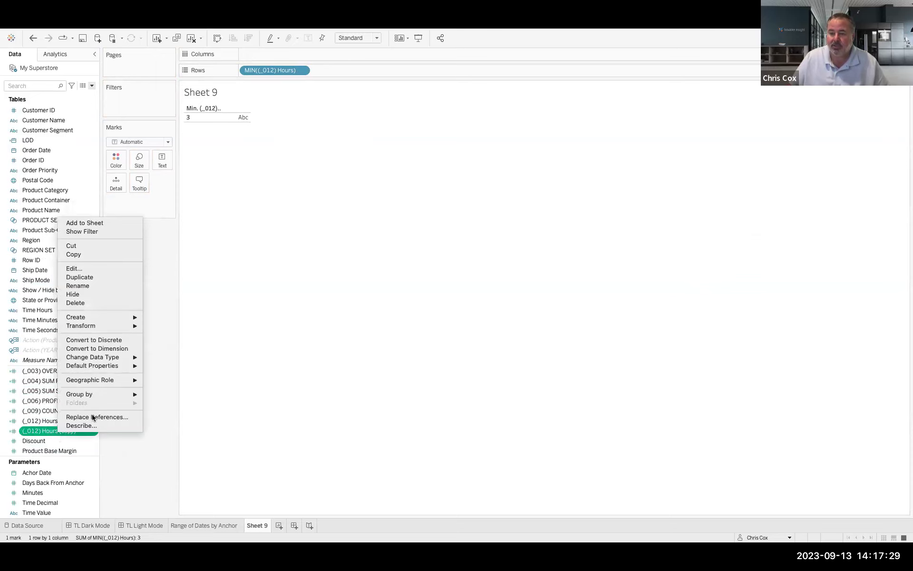
click(105, 347)
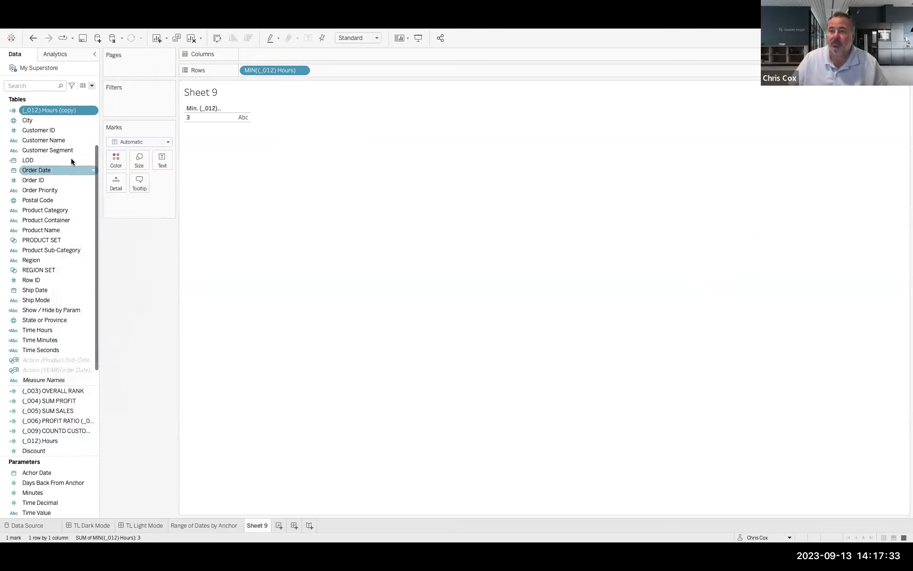
drag(80, 110, 386, 69)
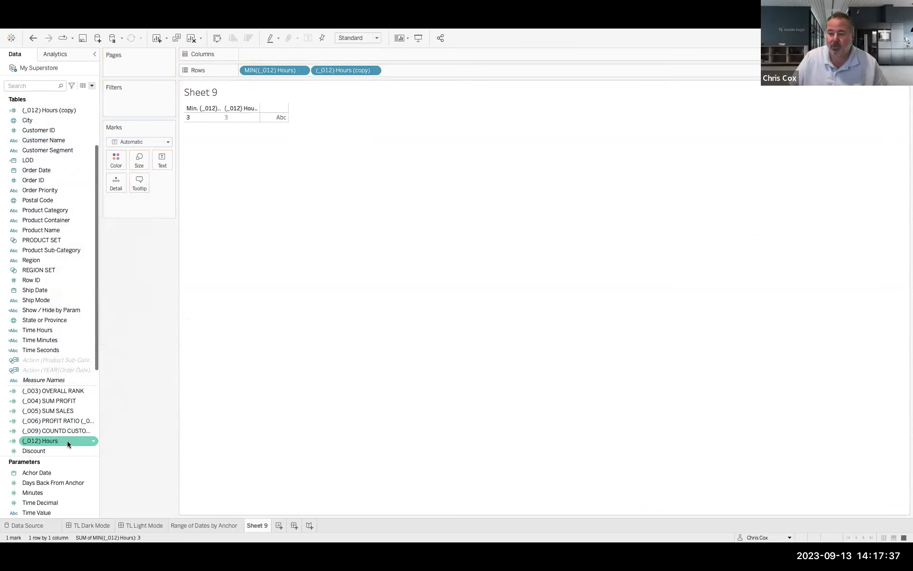
Remove the outer INT from the (_012) Hours (copy) formula so it reads (int([Time Decimal]) / 60), and save it.
right_click(67, 109)
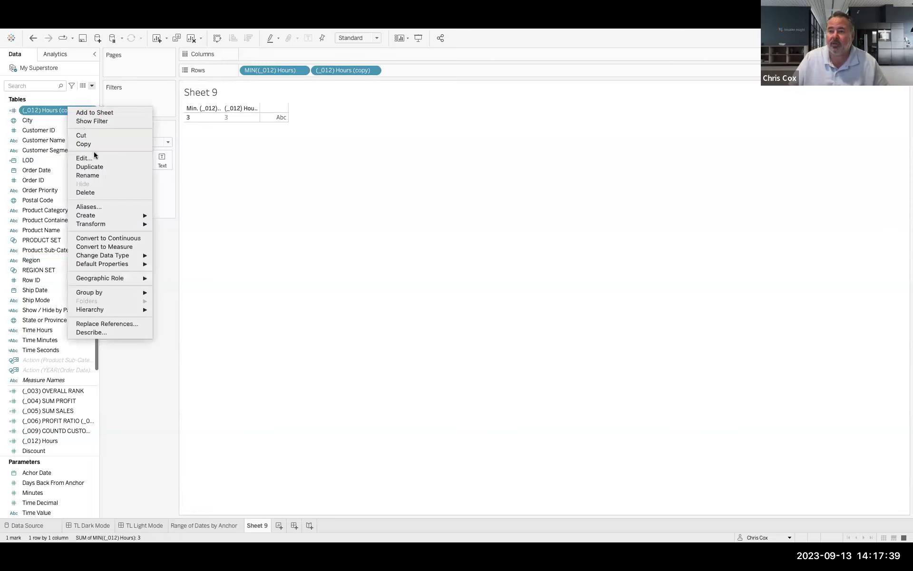
key(Return)
double_click(219, 210)
key(BackSpace)
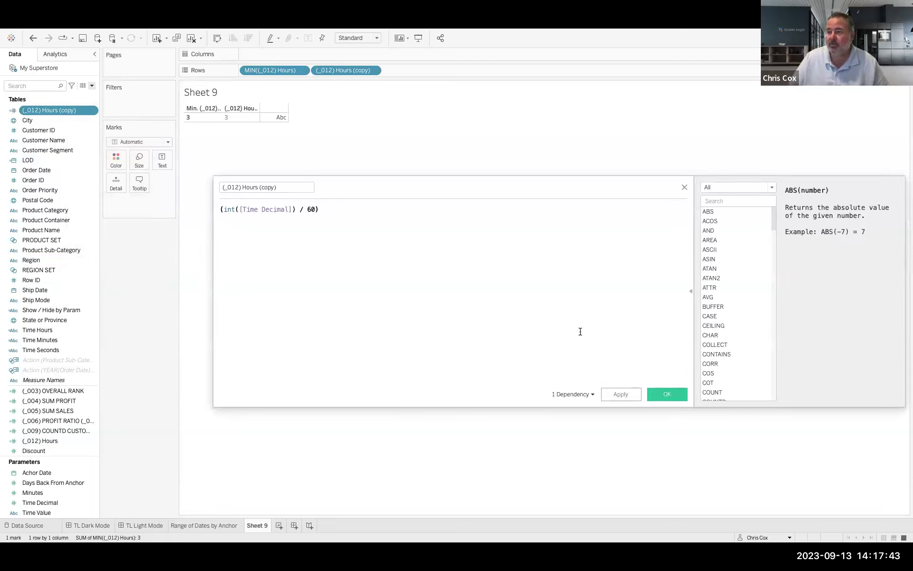
click(678, 395)
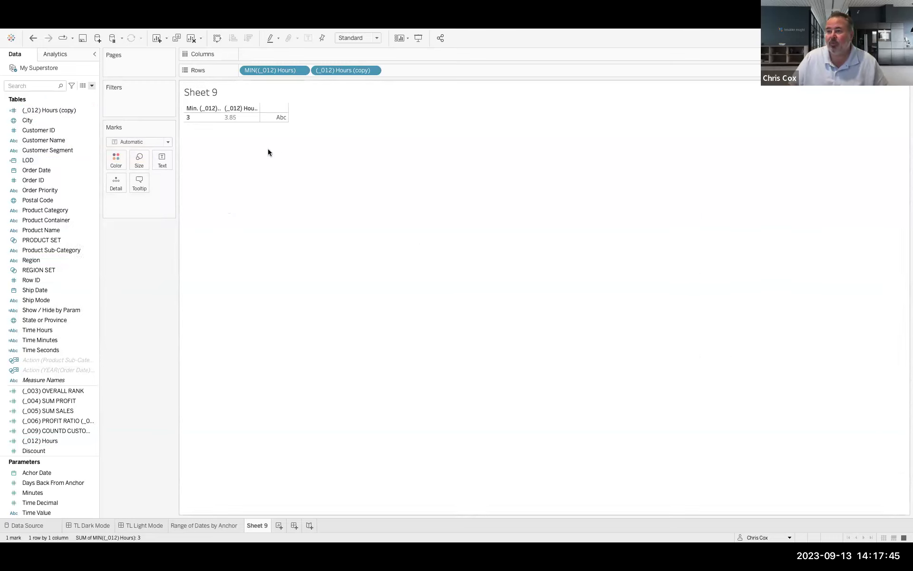
Wrap the (_012) Hours (copy) formula in STR so it reads str((int([Time Decimal]) / 60)), and apply it.
right_click(62, 110)
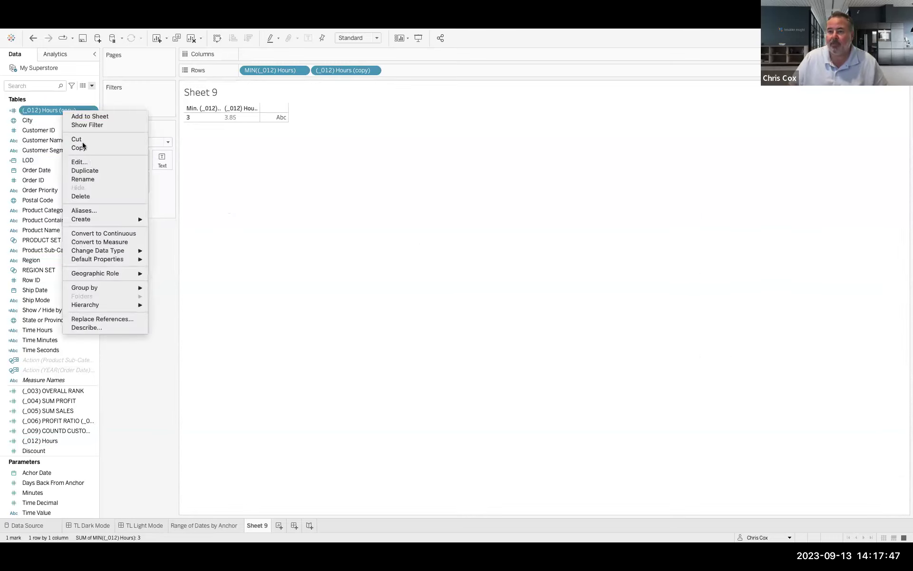
click(92, 164)
drag(359, 189, 479, 205)
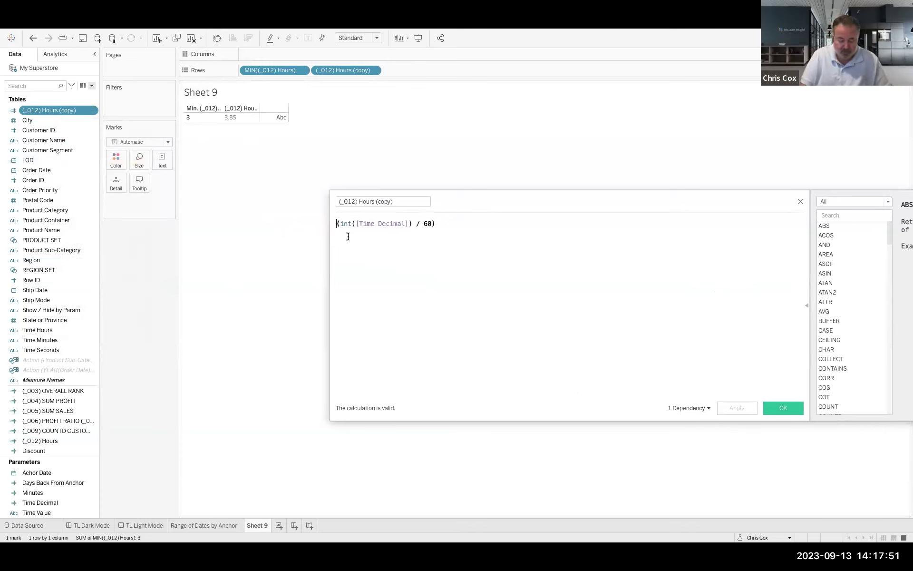
text(str()
click(461, 223)
text())
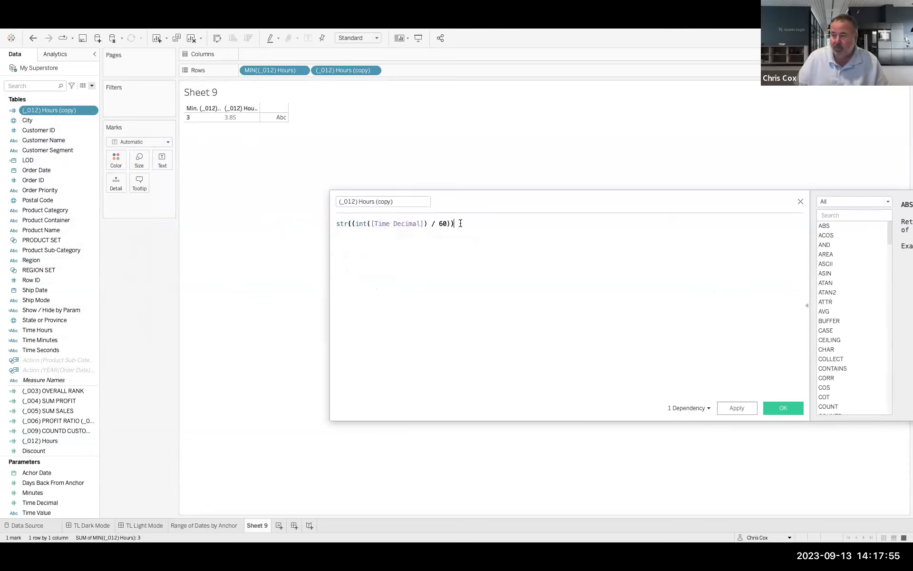
click(736, 408)
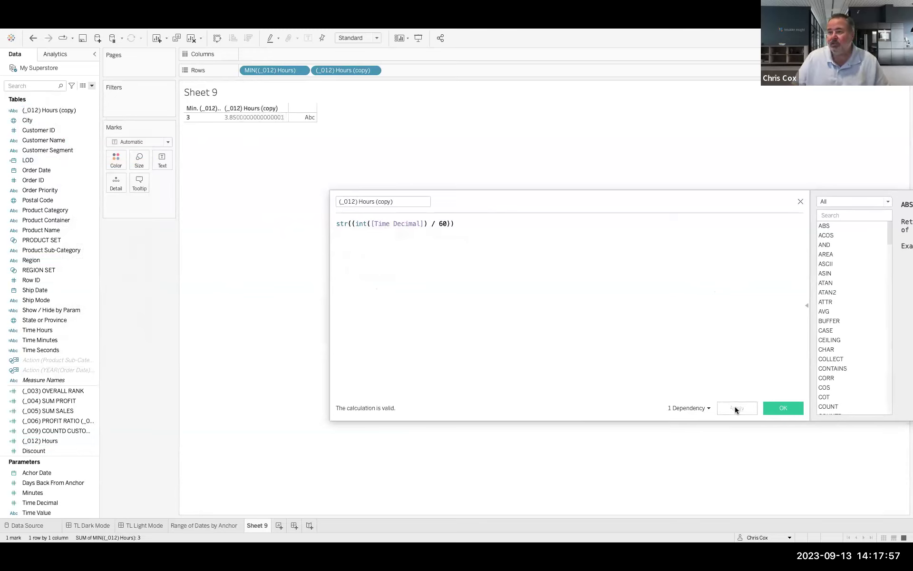
Enclose the string expression in find( ) with "." as the substring to locate the decimal point, and save the field.
mouse_move(290, 121)
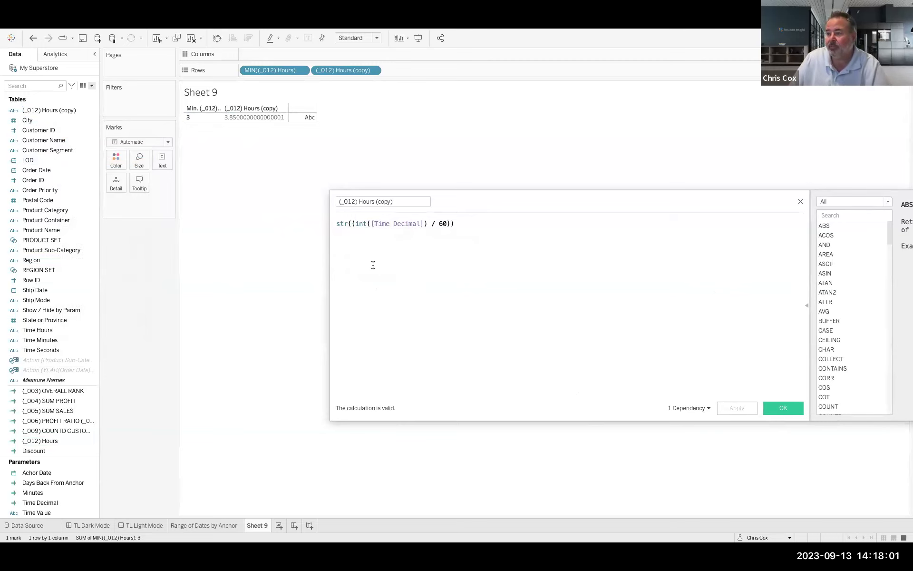
click(337, 224)
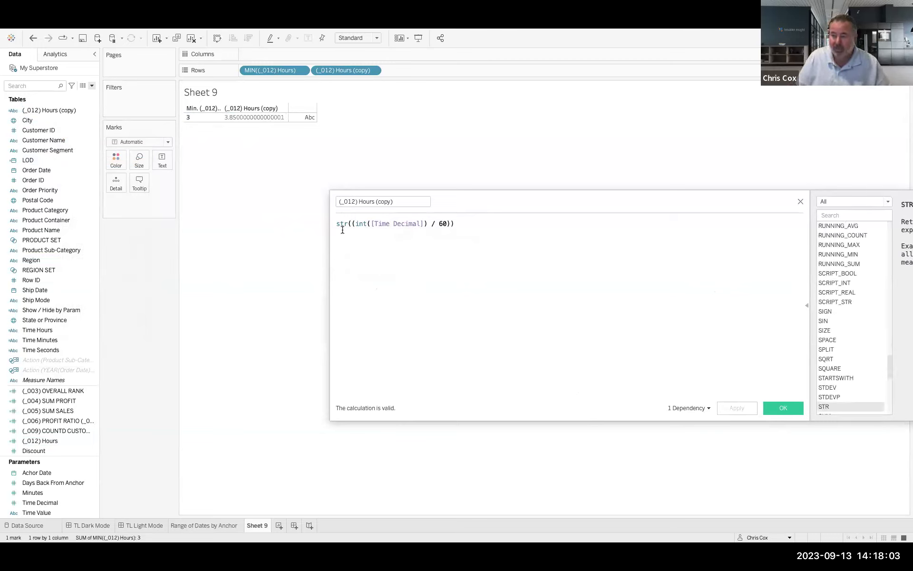
key(Return)
text(find()
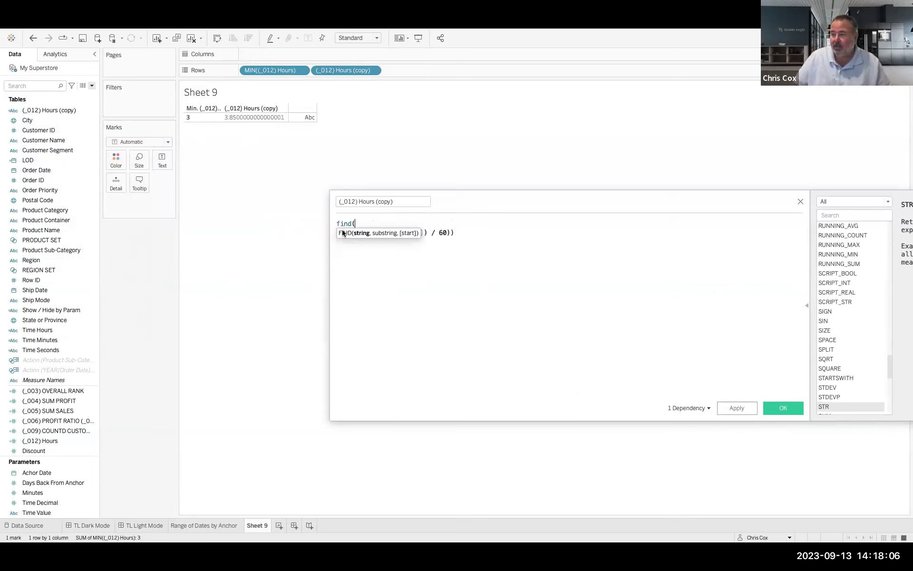
click(496, 237)
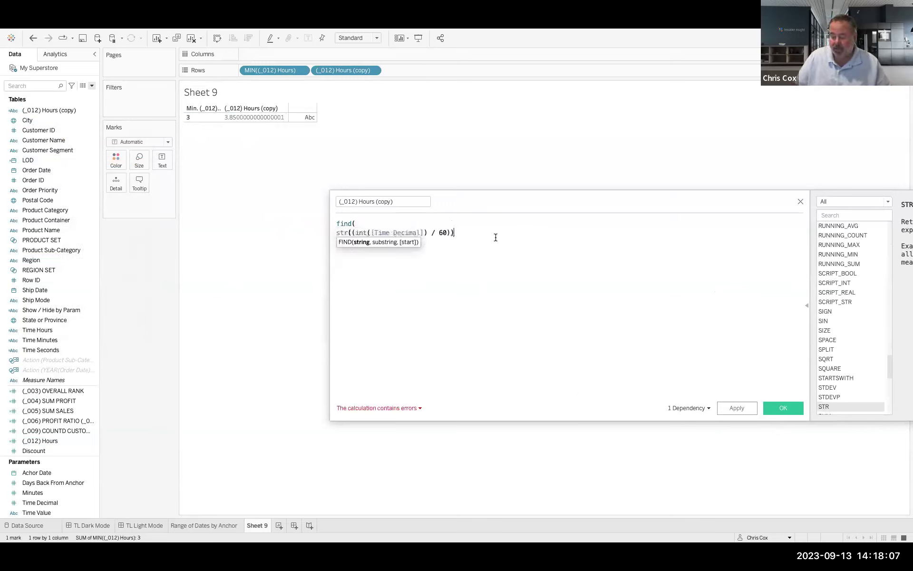
text(,)
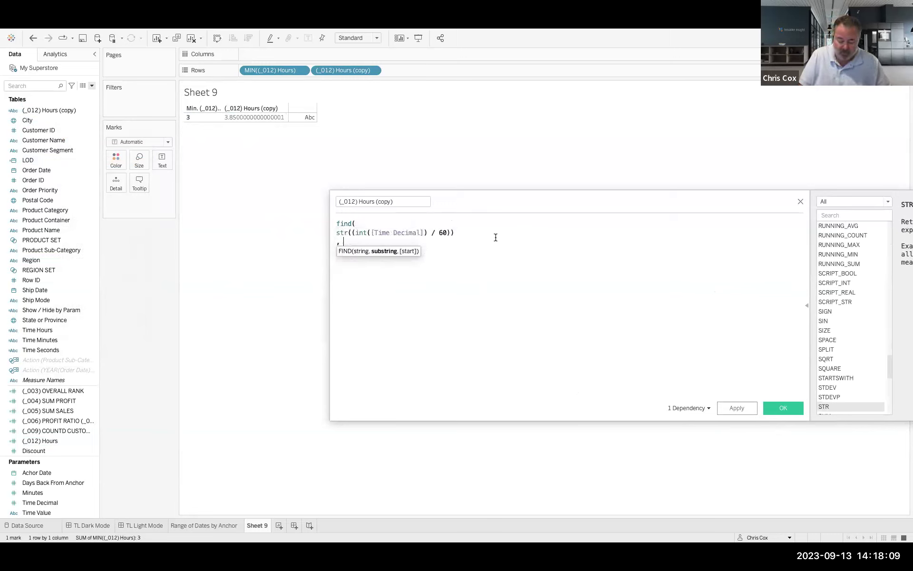
text( ".")
key(Return)
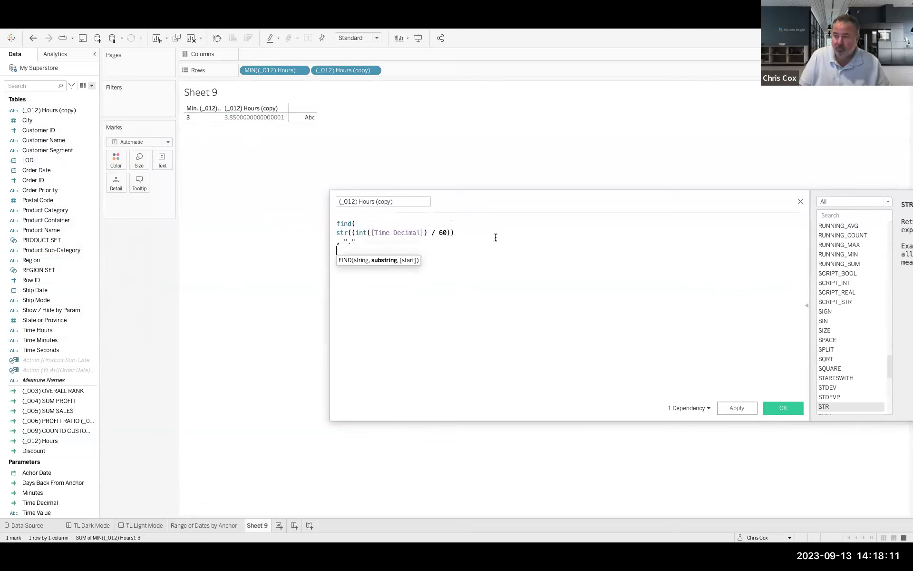
text())
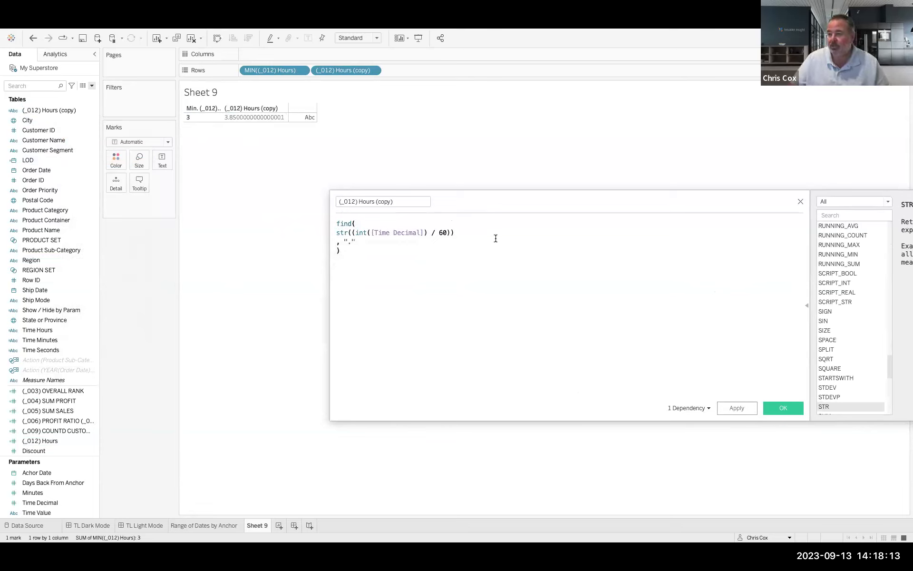
click(782, 408)
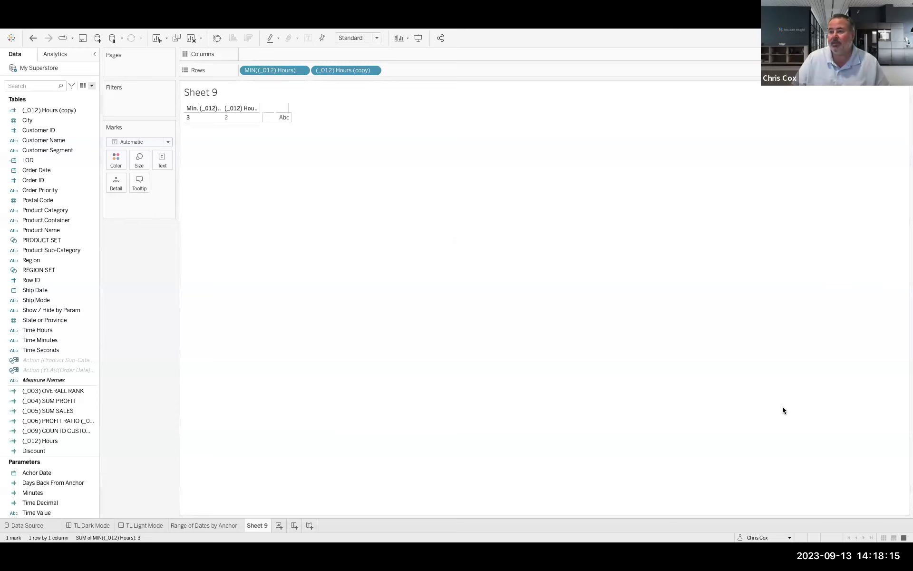
Edit (_012) Hours (copy) to enclose the whole find expression in Len( ), and save the field.
right_click(57, 109)
click(82, 157)
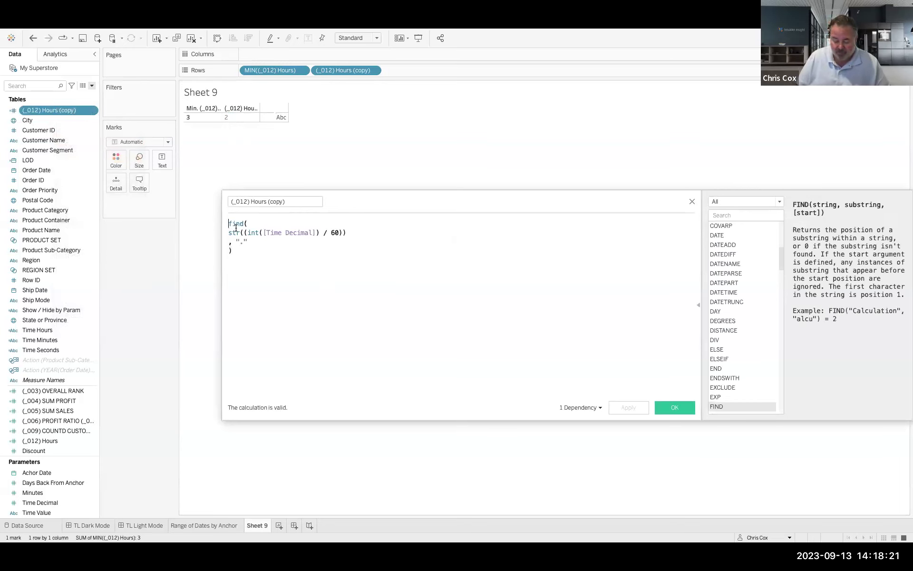
key(Return)
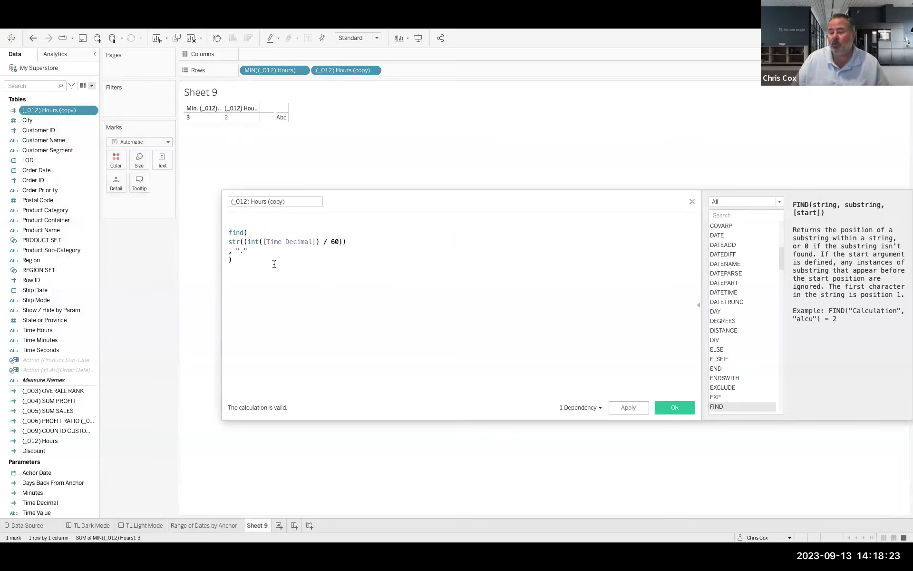
text(Len()
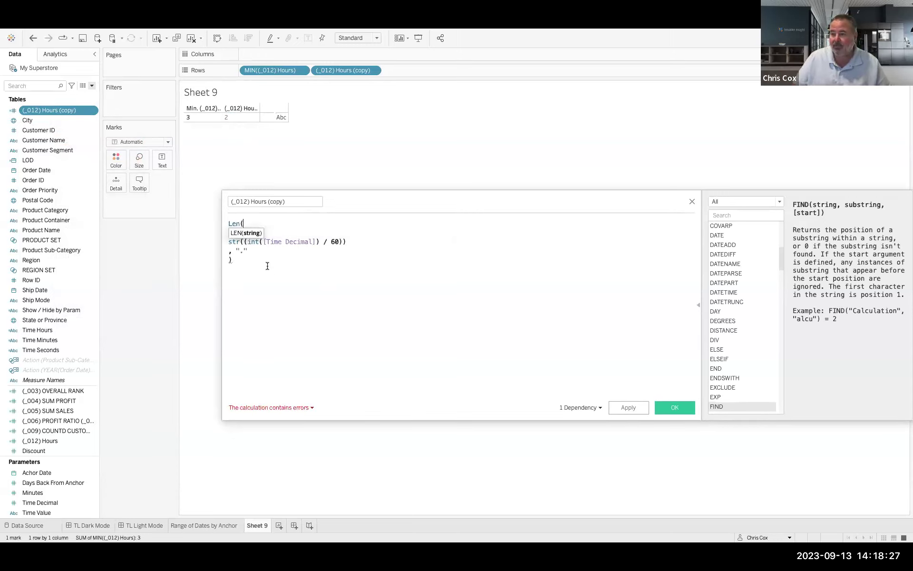
click(254, 263)
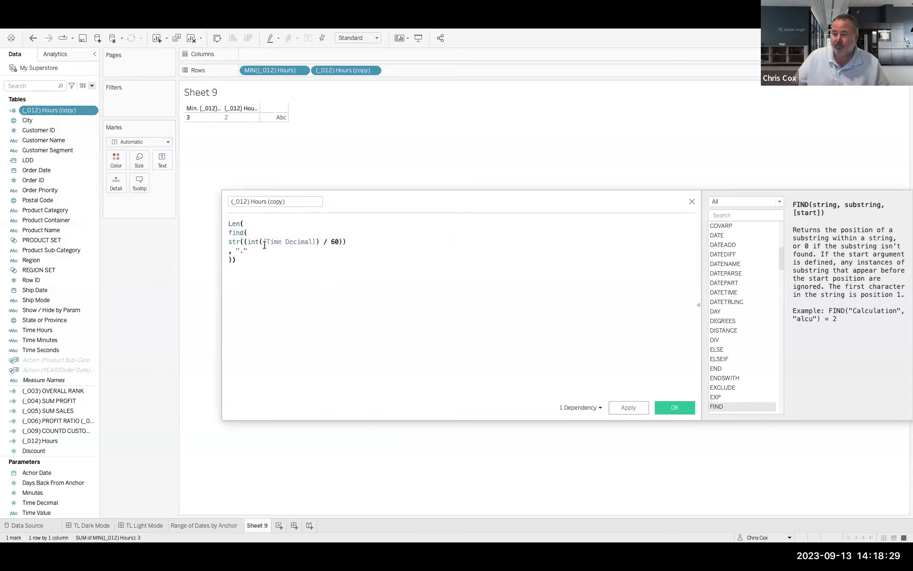
click(675, 407)
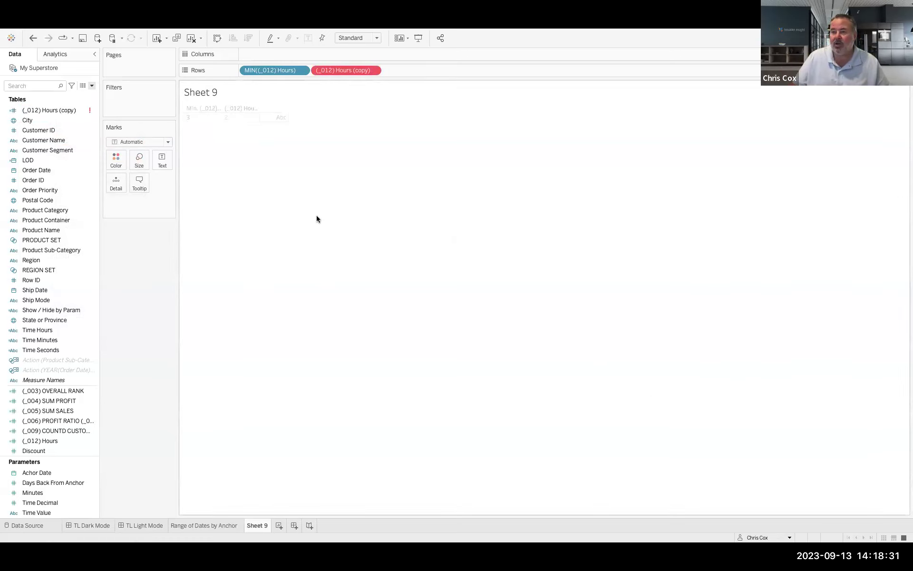
right_click(70, 112)
click(99, 159)
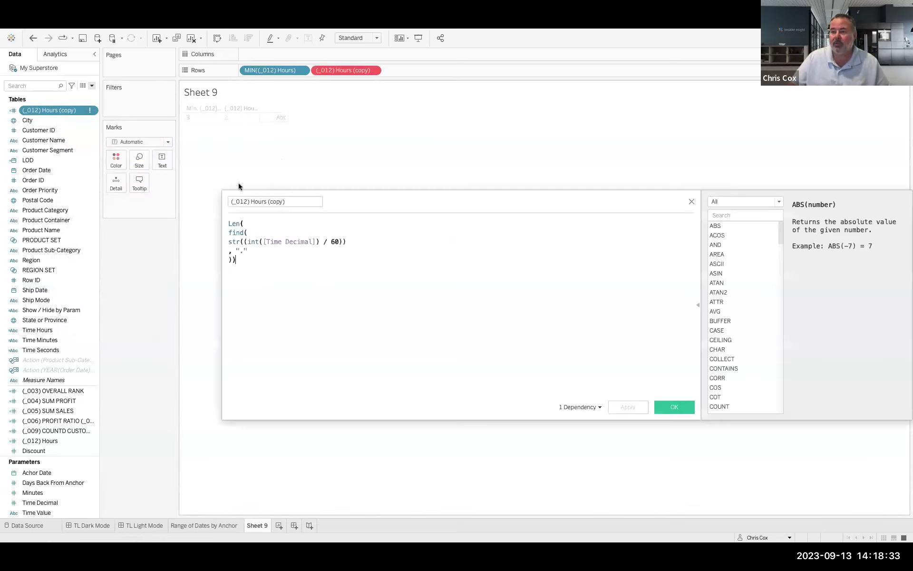
click(674, 407)
Edit (_012) Hours (copy) to start with right( and a copy of str((int([Time Decimal]) / 60)) as its string argument, before Len.
right_click(83, 111)
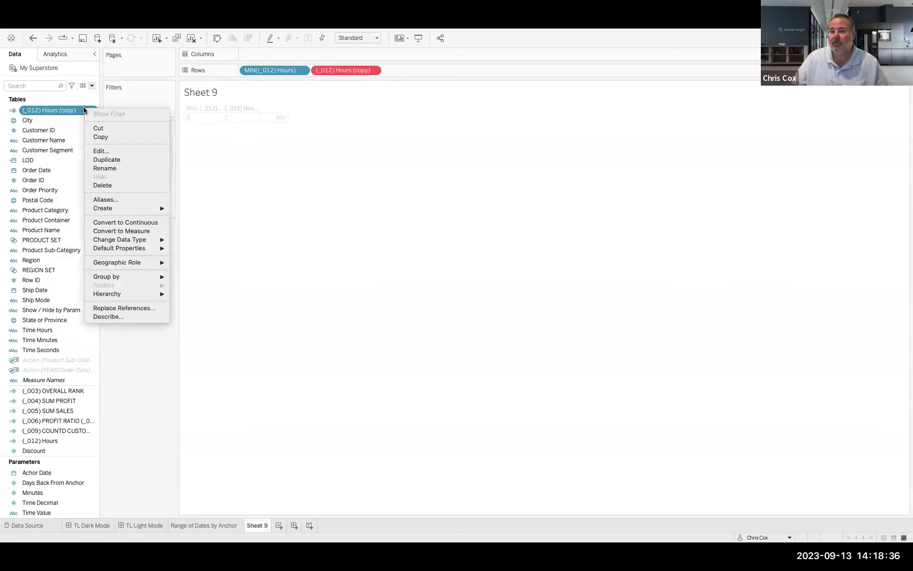
click(101, 150)
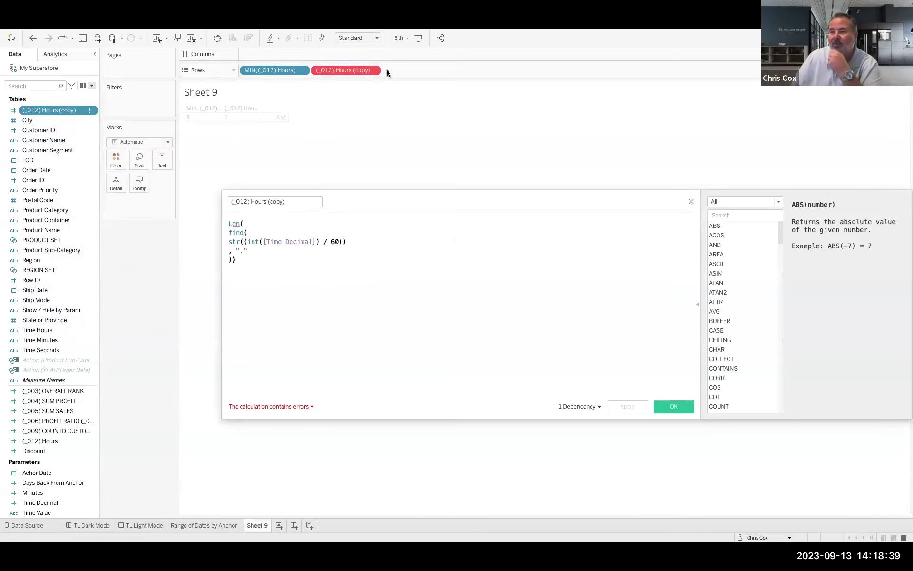
click(232, 223)
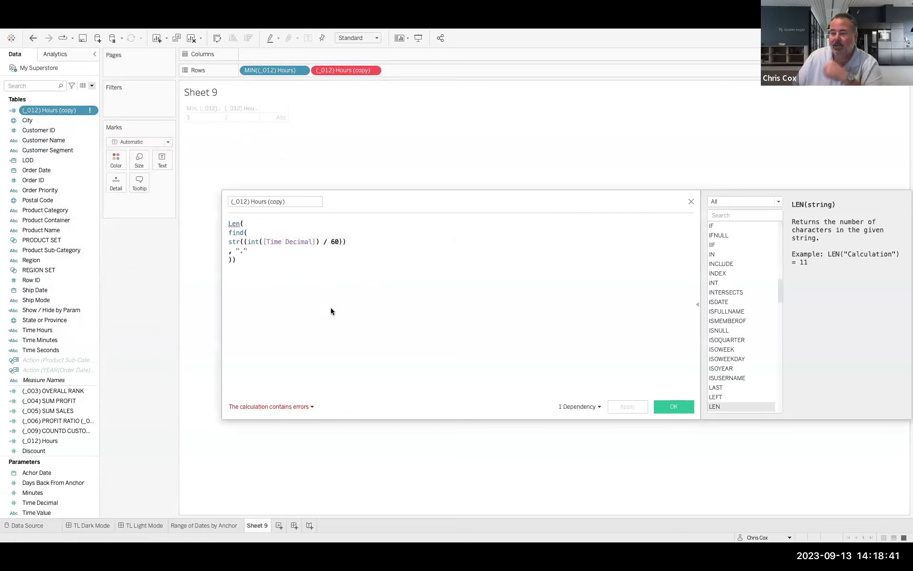
key(Return)
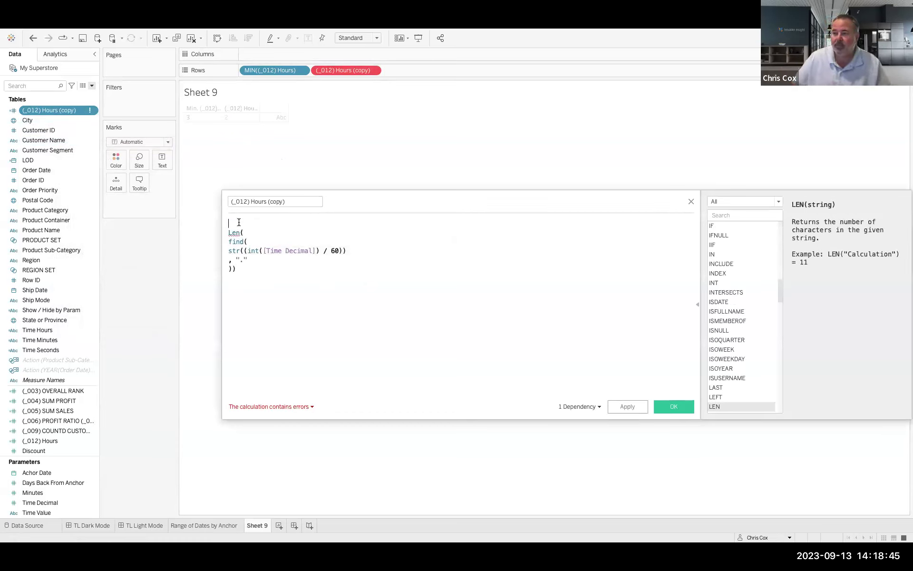
text(right()
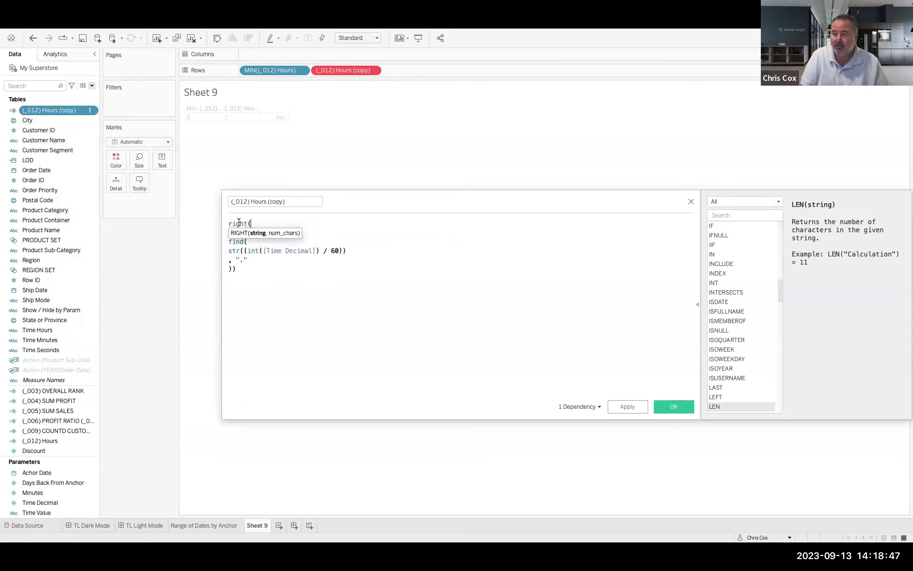
drag(229, 251, 370, 251)
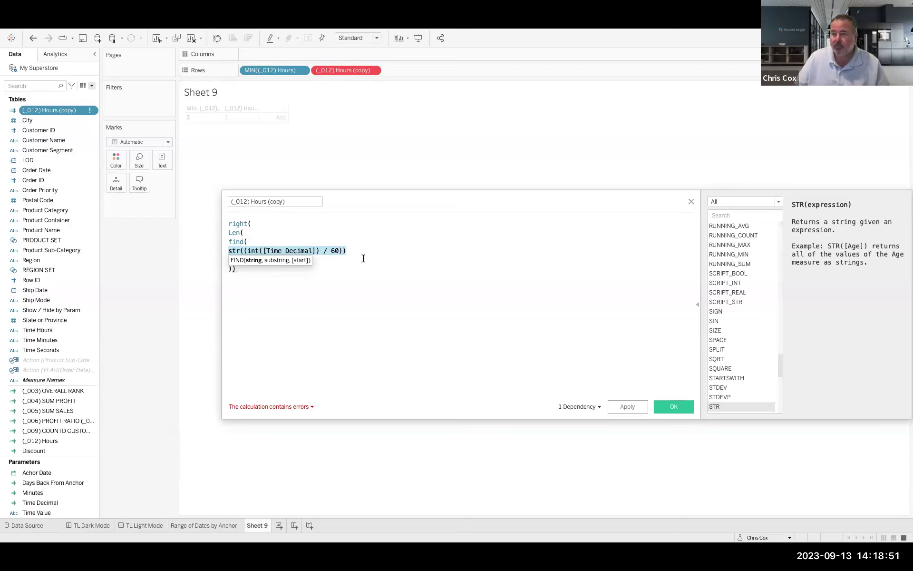
key(ctrl+c)
click(259, 223)
key(Return)
key(ctrl+v)
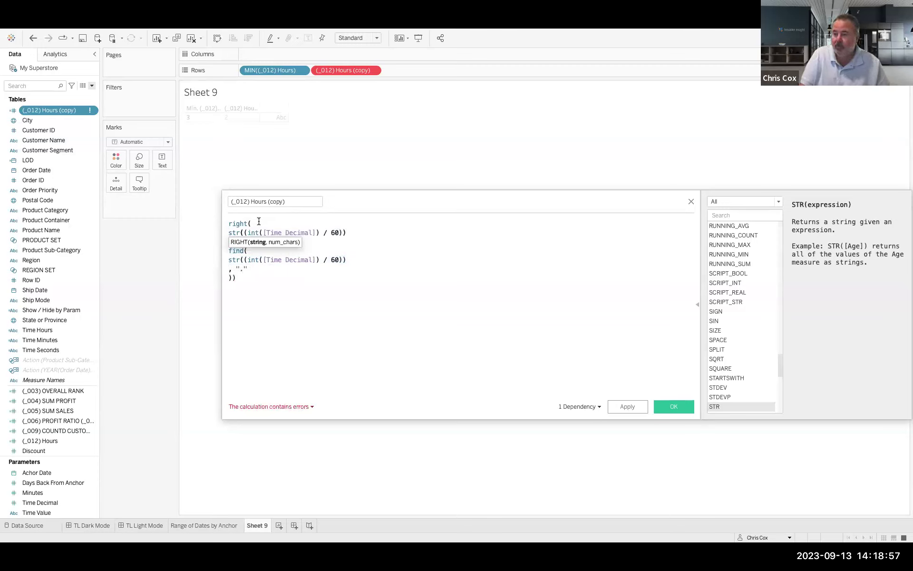
text(,)
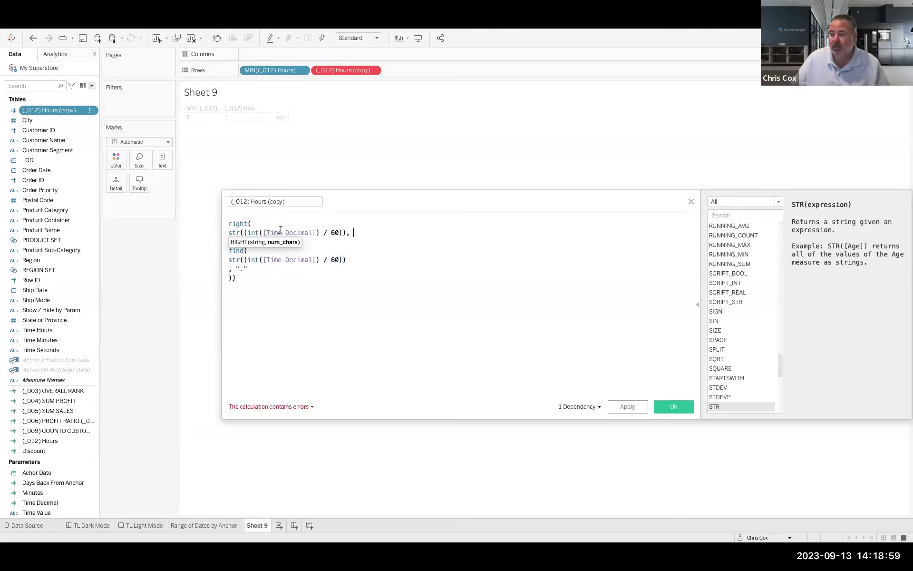
click(280, 285)
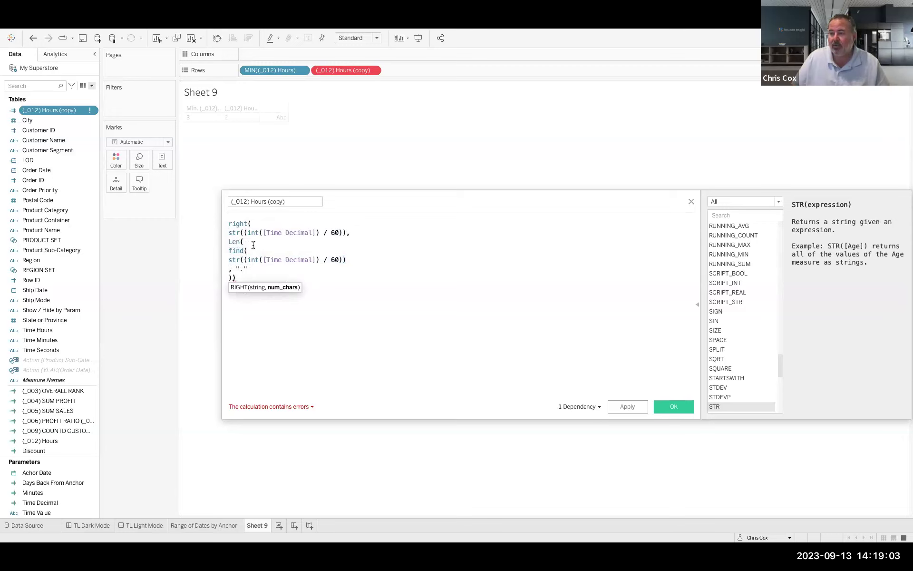
Make the character count Len(str((int([Time Decimal]) / 60))) minus the find expression, close the RIGHT function, and apply the formula.
drag(228, 261, 367, 260)
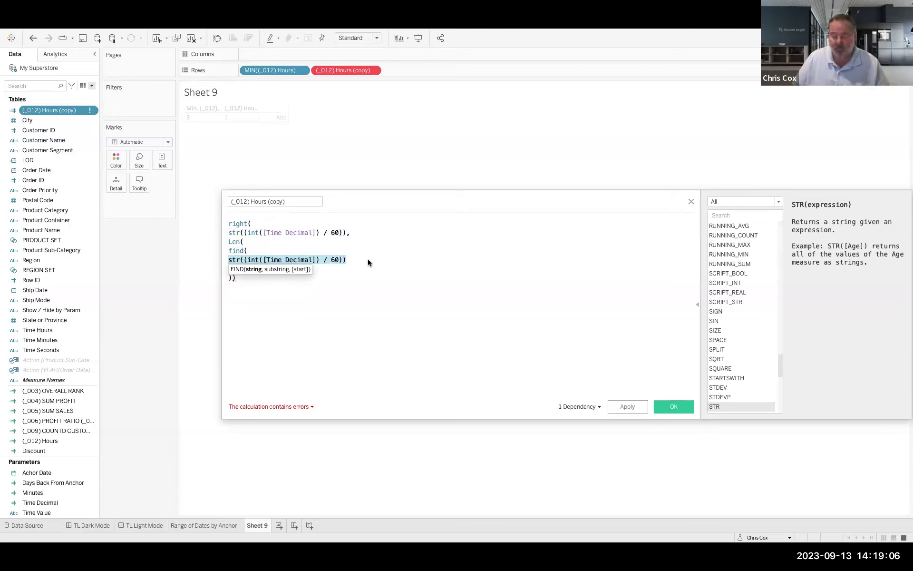
key(ctrl+c)
click(286, 243)
key(ctrl+v)
text())
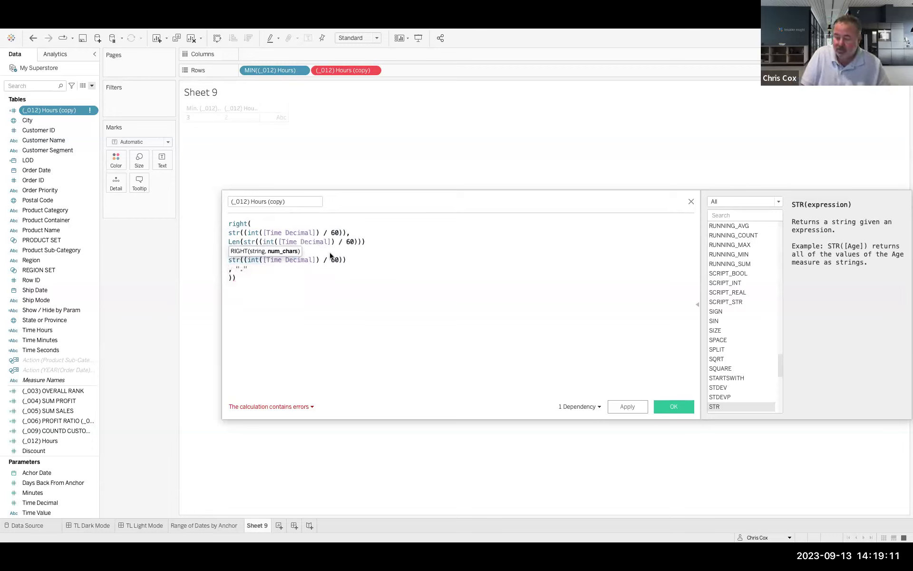
text( -)
click(309, 268)
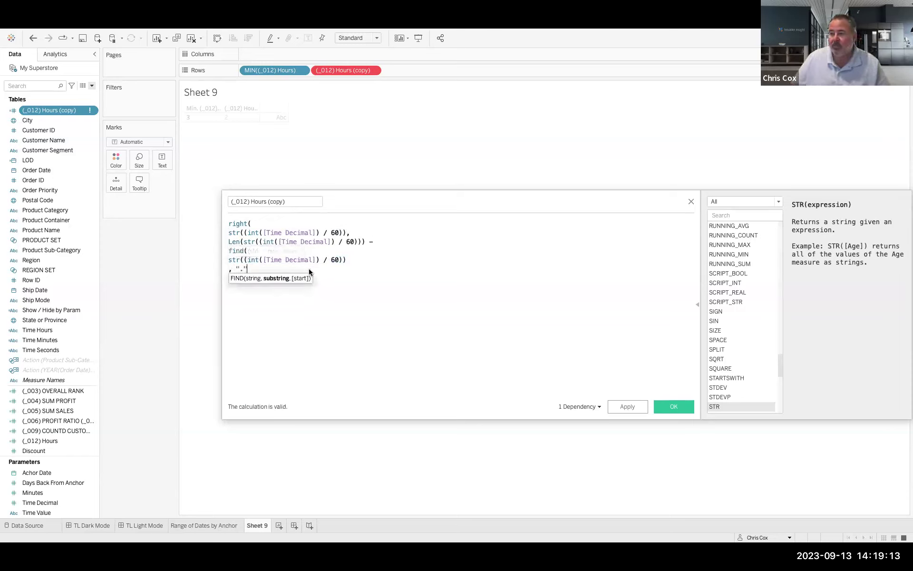
key(Return)
text()))
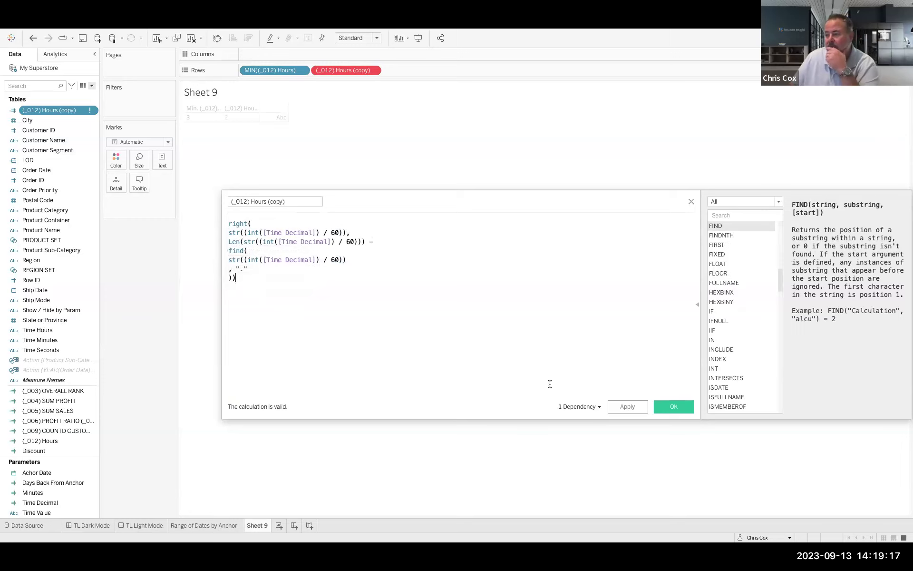
click(626, 406)
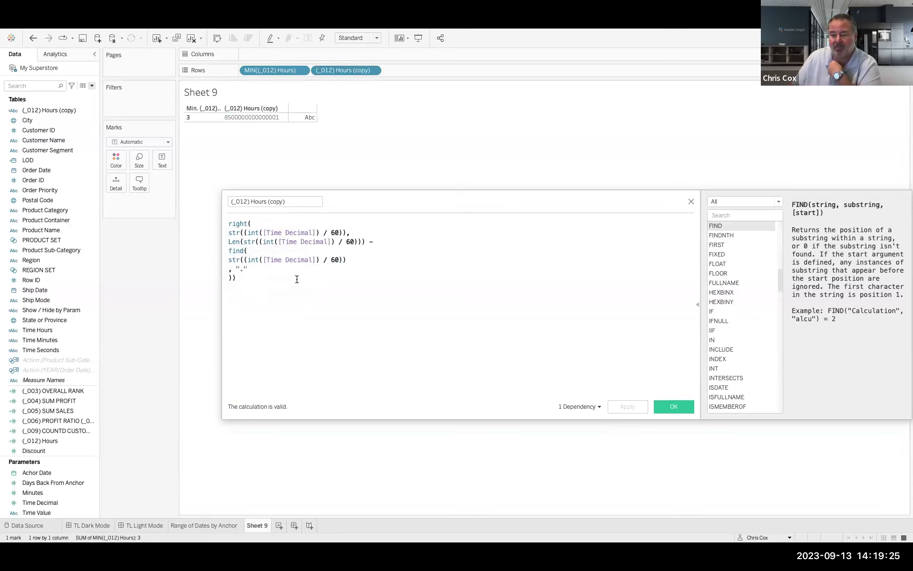
Indent the Len line of the (_012) Hours (copy) formula.
click(227, 241)
key(Tab)
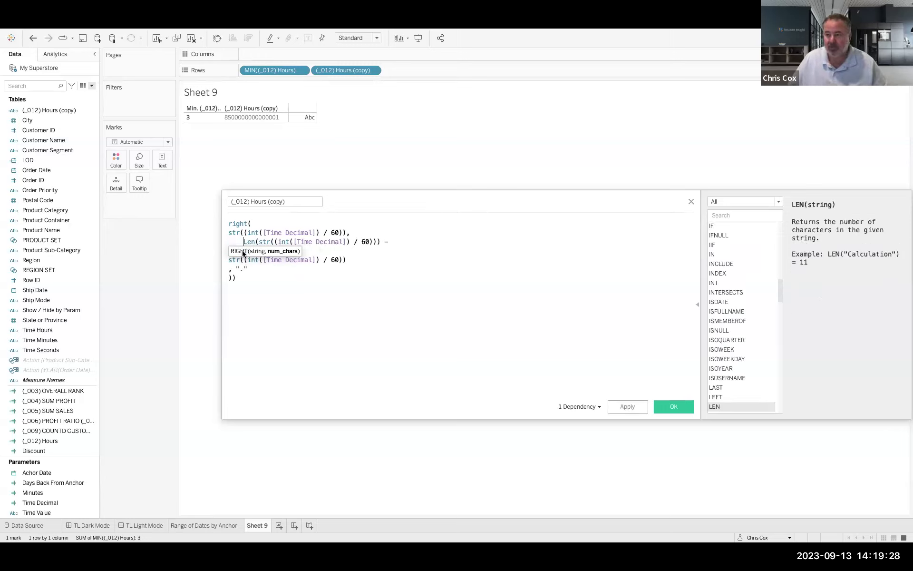
click(295, 306)
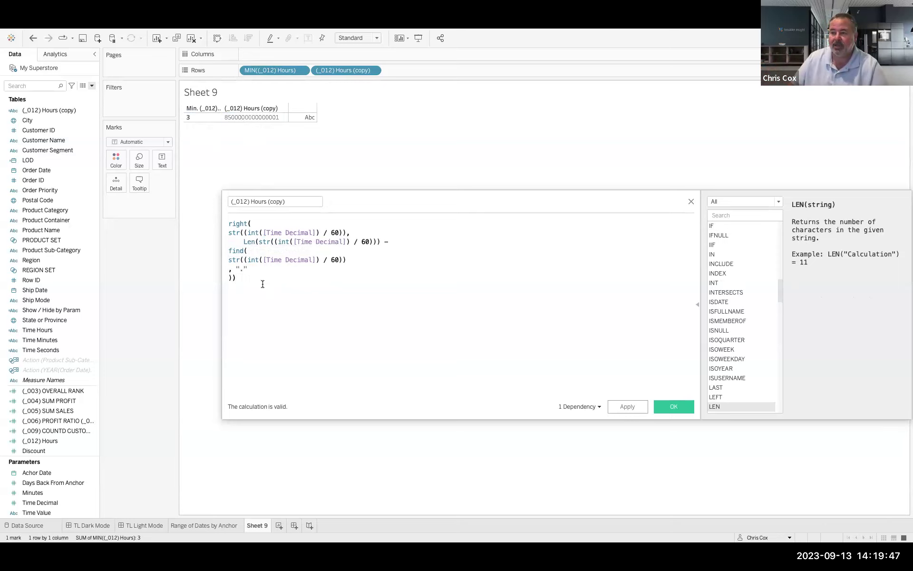
Try to start the (_012) Hours (copy) formula with int( before RIGHT and end it with / 60).
click(229, 223)
text(int()
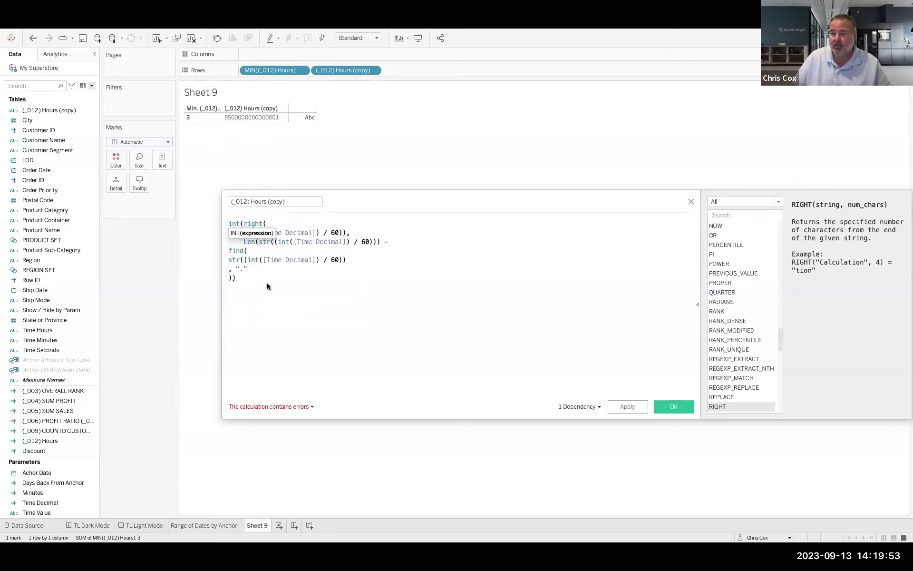
click(266, 285)
text() / 60)
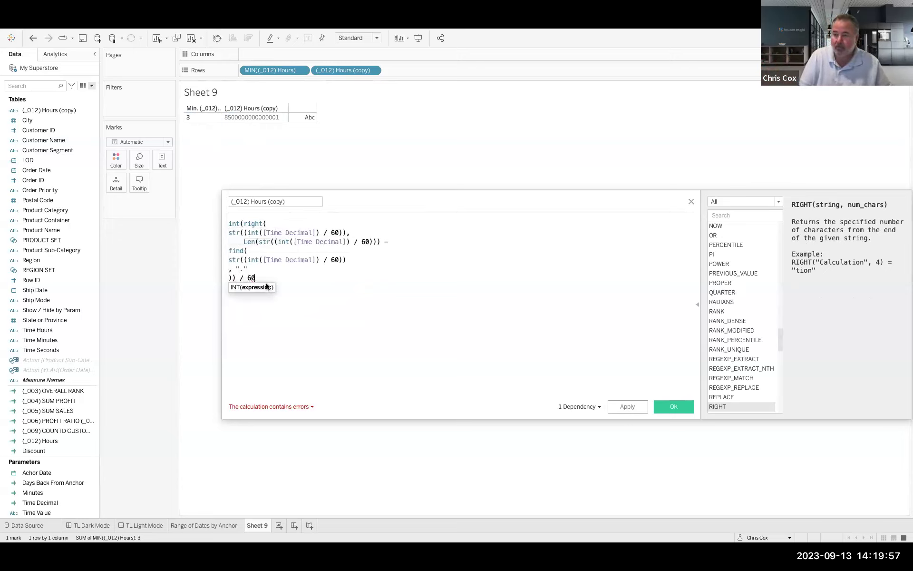
text())
Try to enclose the whole formula in str( ), apply it, and check the calculation for errors.
click(229, 223)
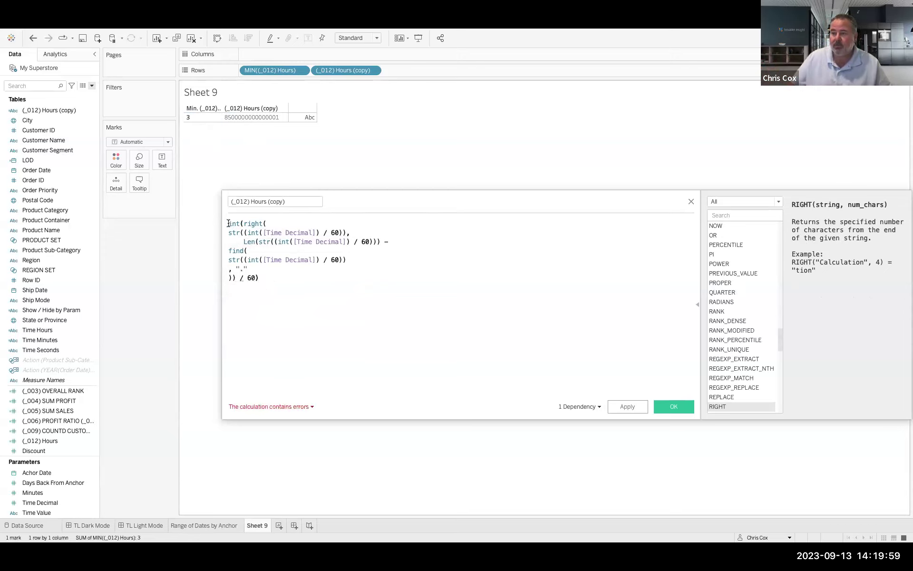
text(str)
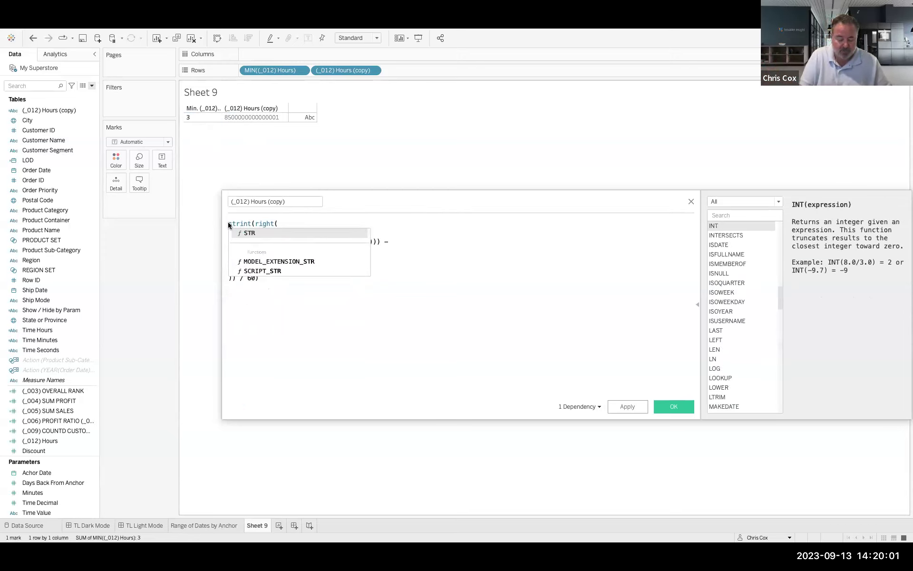
text(()
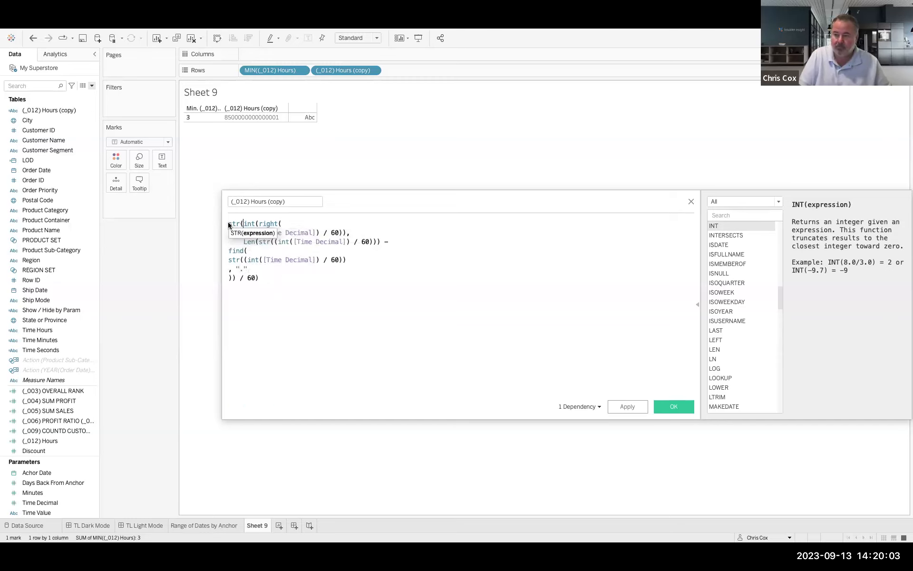
key(Return)
click(267, 288)
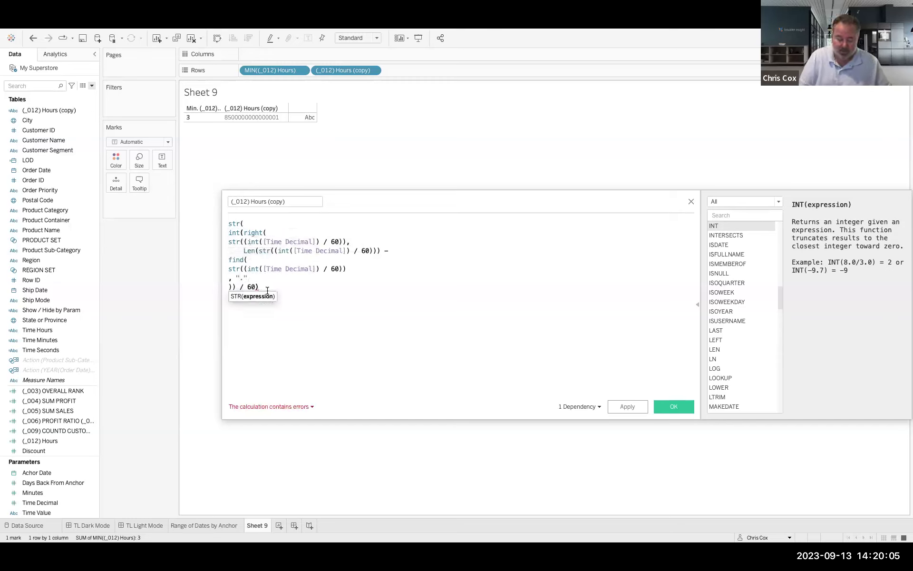
text())
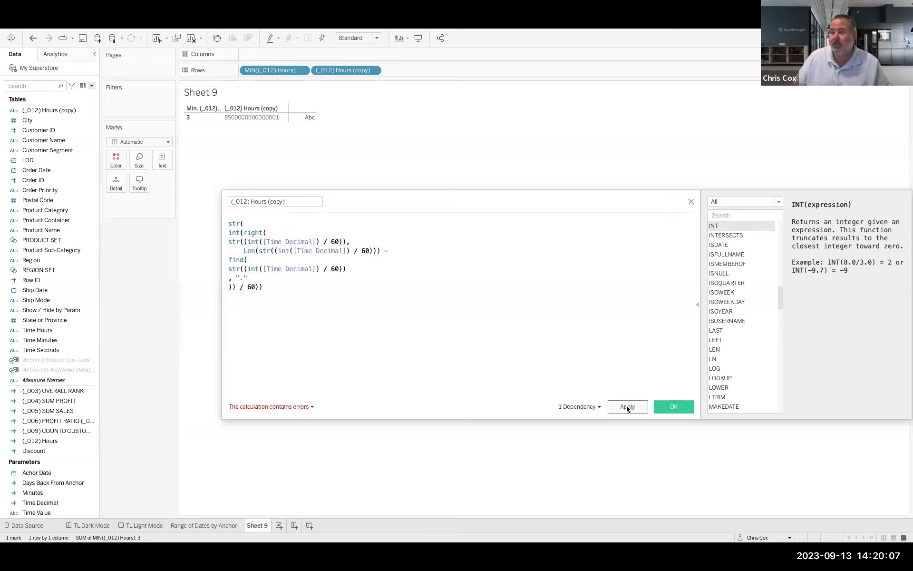
click(627, 407)
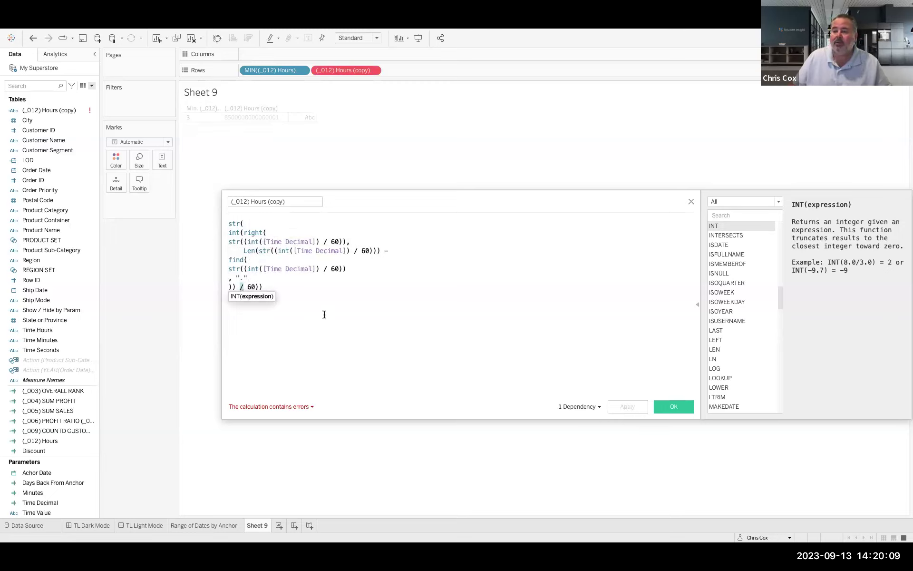
click(291, 407)
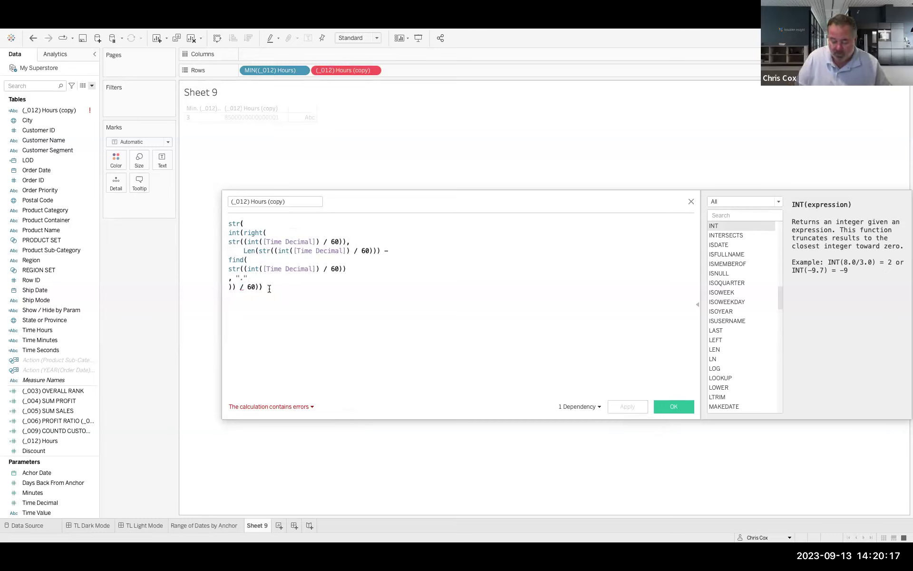
Undo the str, int and / 60 additions to the formula and save the field.
key(ctrl+z)
key(ctrl+z)
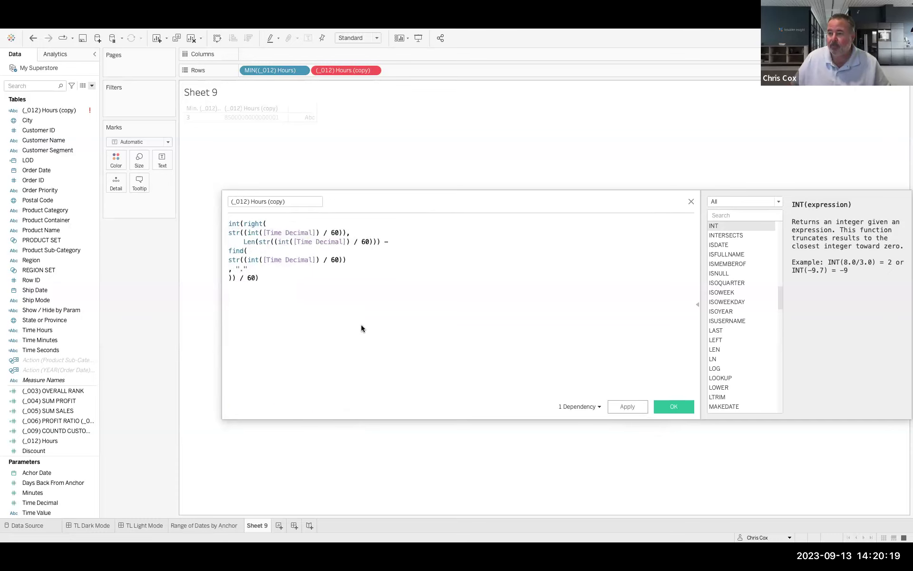
key(ctrl+z)
key(ctrl+z)
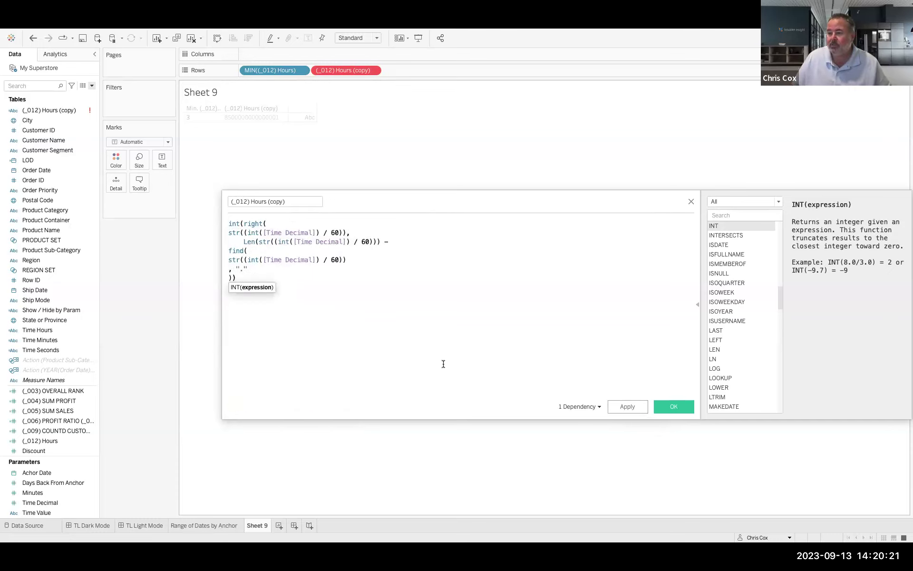
click(684, 409)
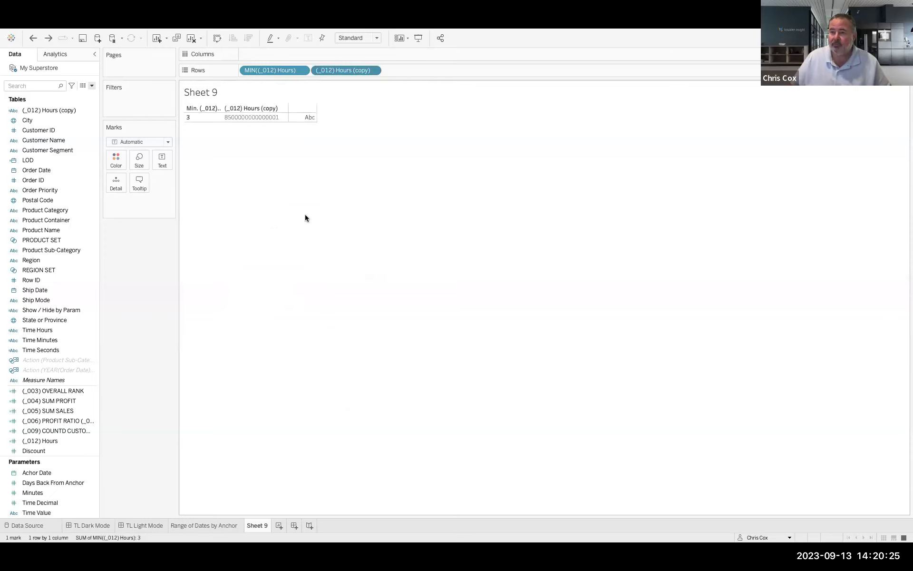
Edit (_012) Hours (copy) to enclose the whole RIGHT expression in int( ) and divide it by 60.
click(71, 110)
right_click(72, 110)
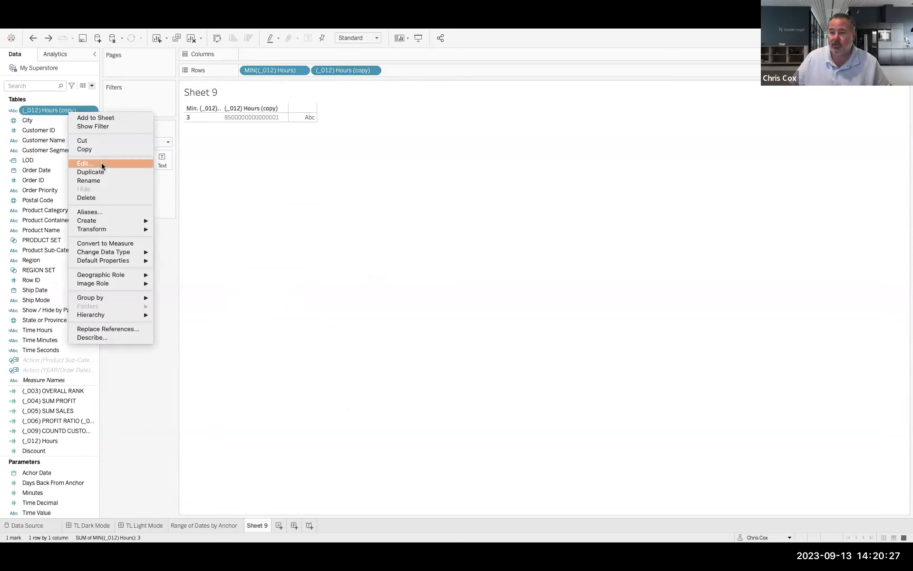
click(102, 163)
click(229, 224)
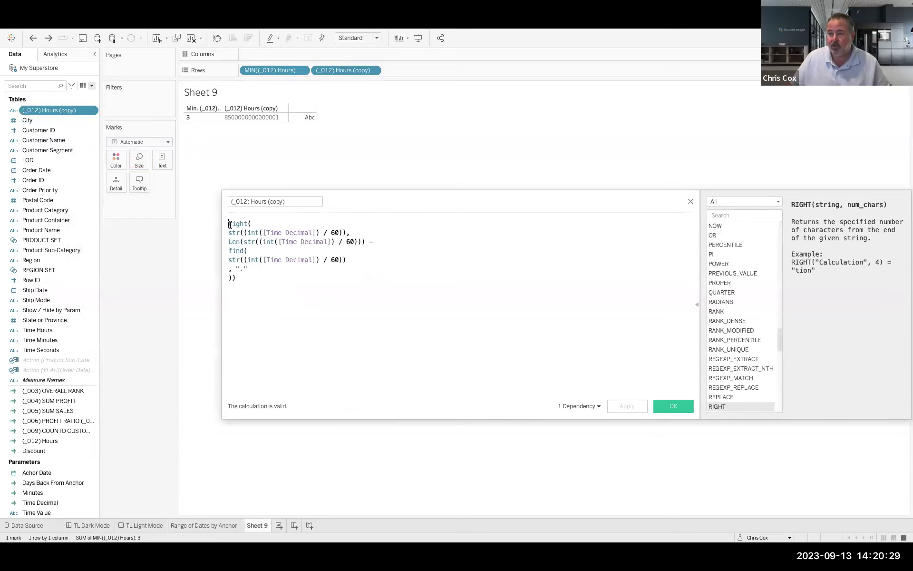
key(Return)
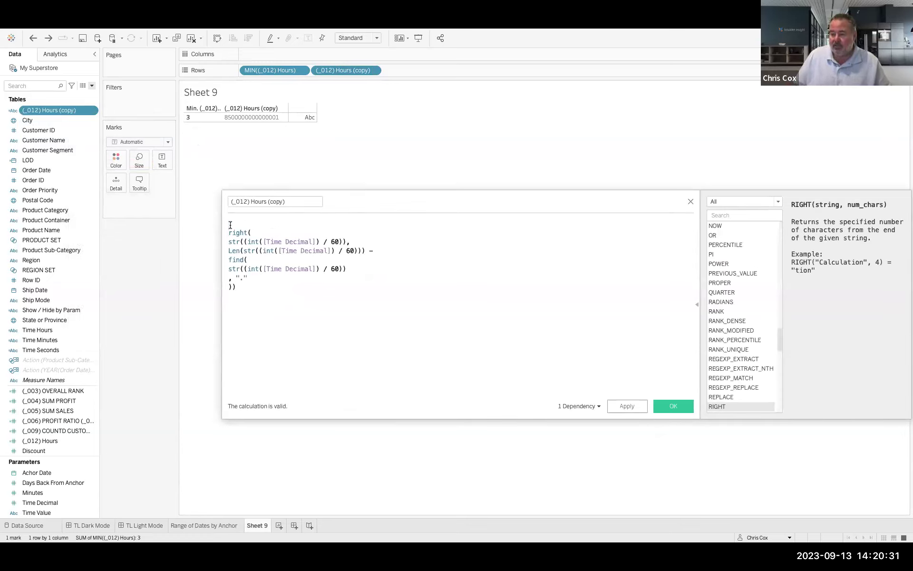
text(int()
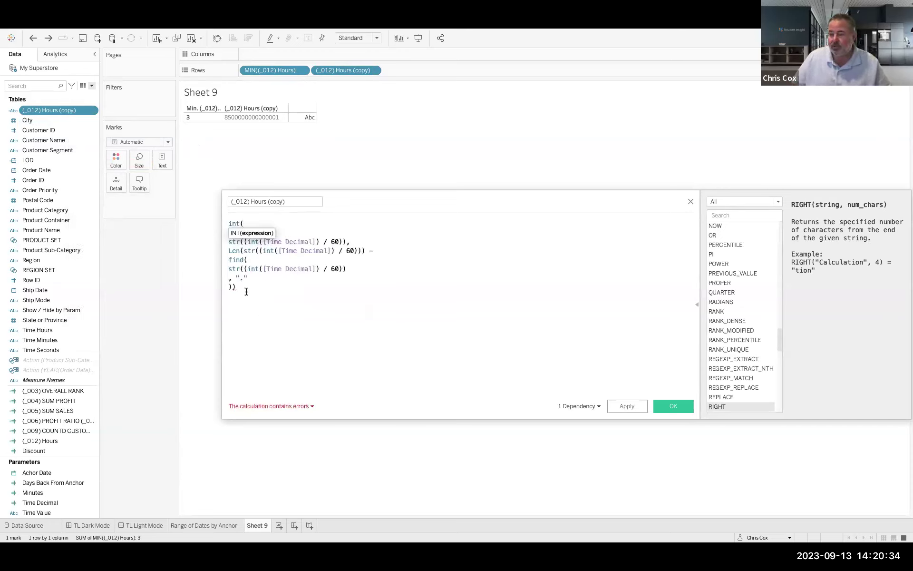
click(247, 292)
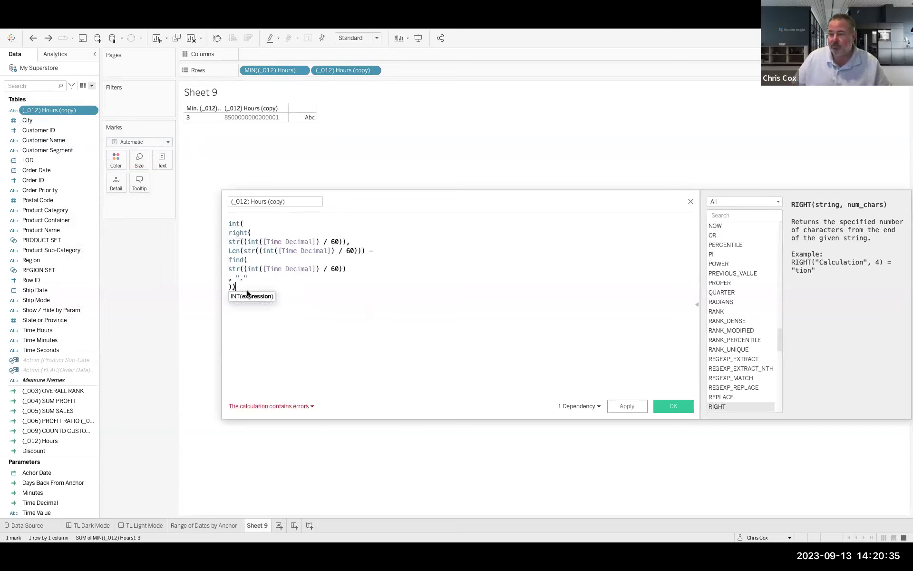
text() /)
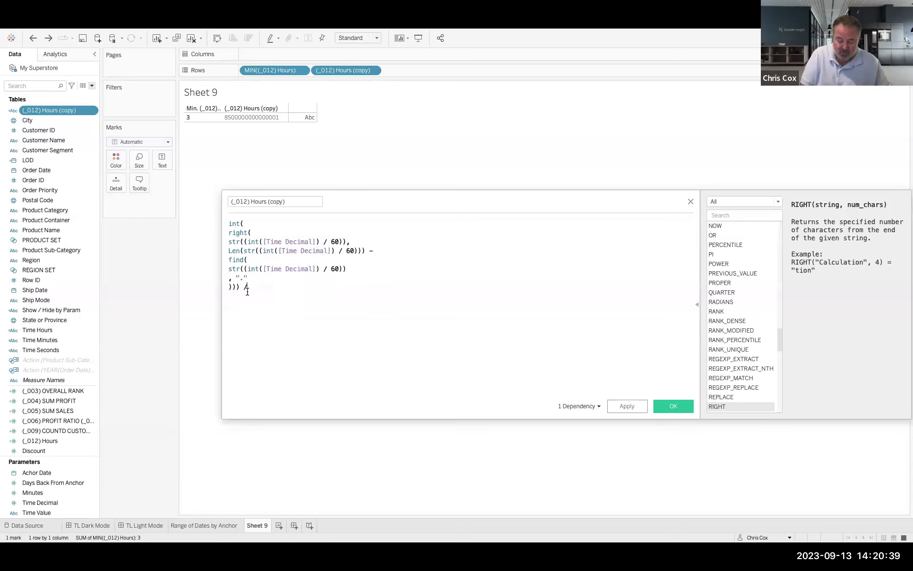
text( 60)
Enclose the int expression and its division by 60 in str( ), and apply the formula.
click(229, 223)
key(Return)
text(str()
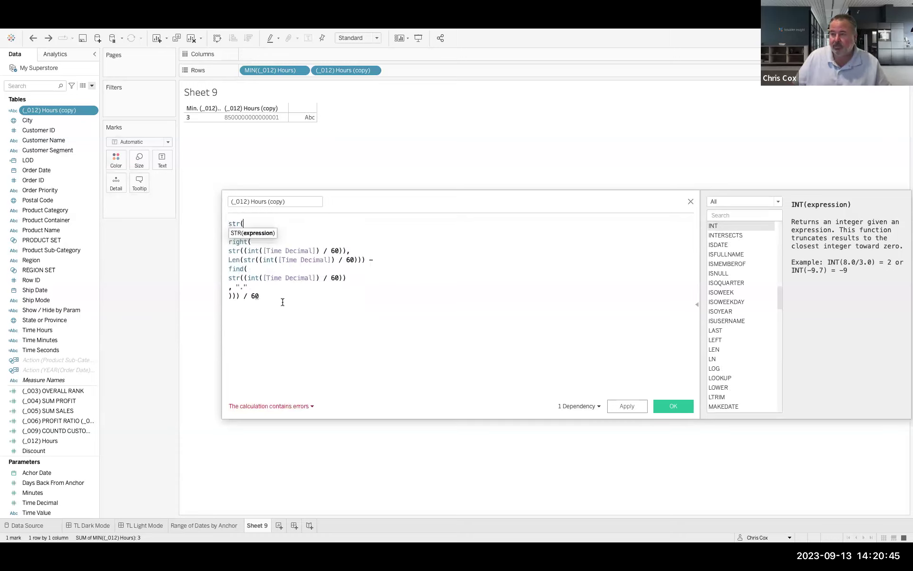
click(283, 302)
text())
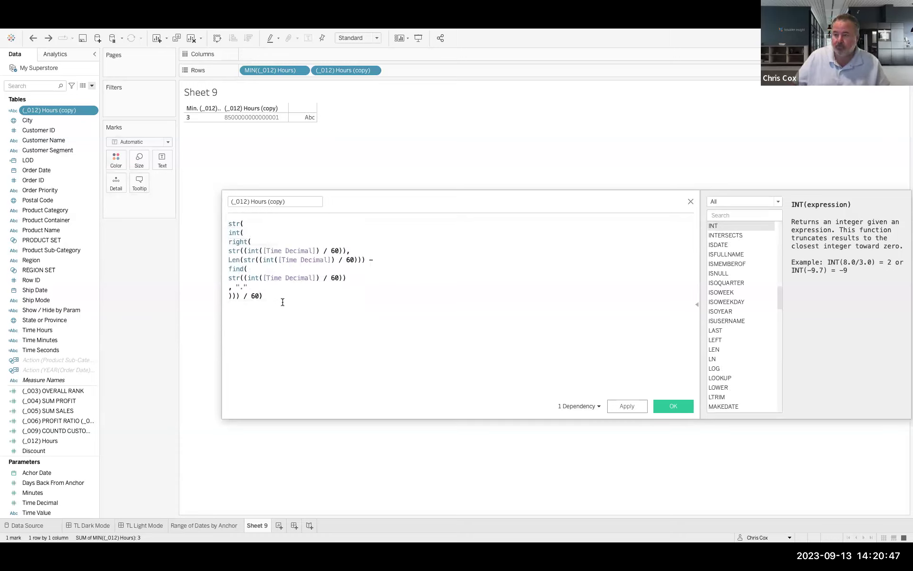
click(626, 406)
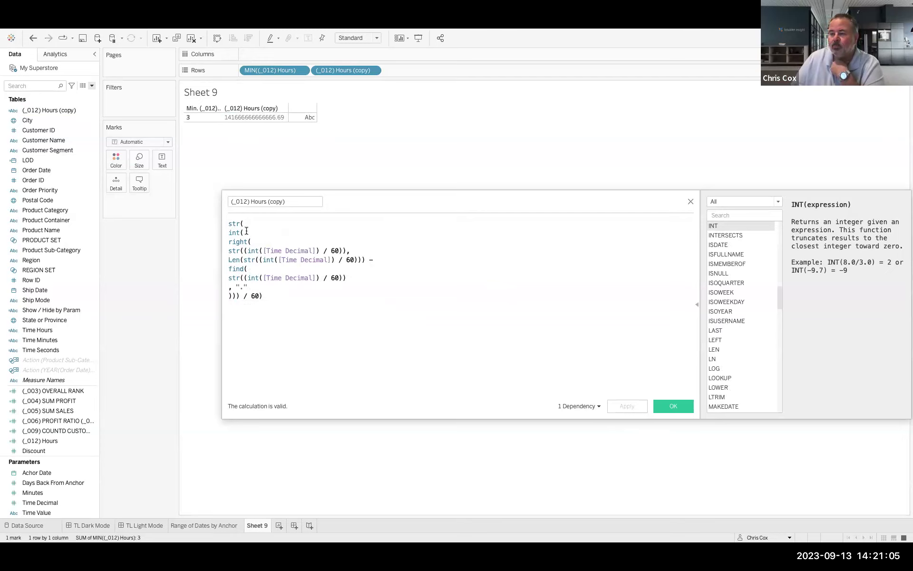
Remove the outer str( ) from the formula, keeping the int expression divided by 60.
click(260, 296)
key(BackSpace)
key(BackSpace)
key(BackSpace)
key(BackSpace)
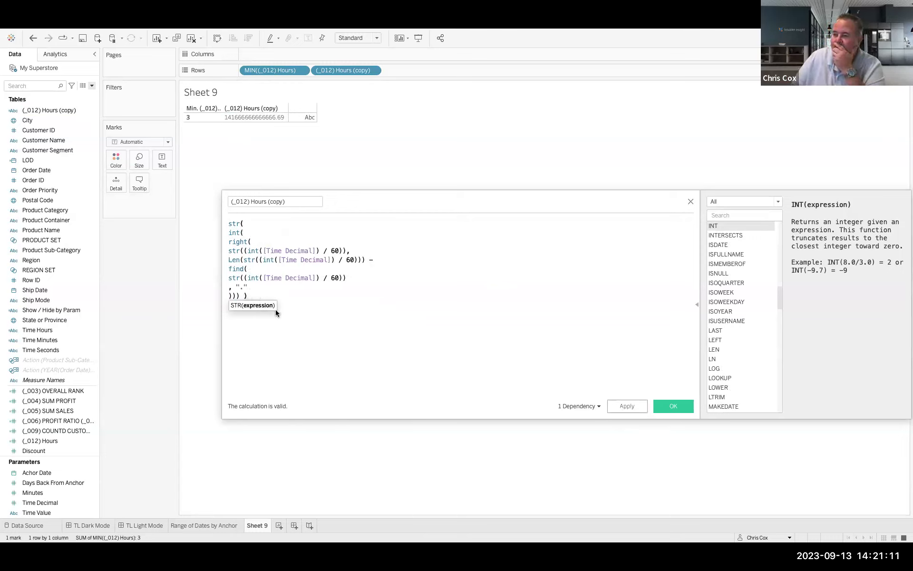
key(Delete)
text(/ 60)
key(ctrl+Home)
key(shift+End)
key(Delete)
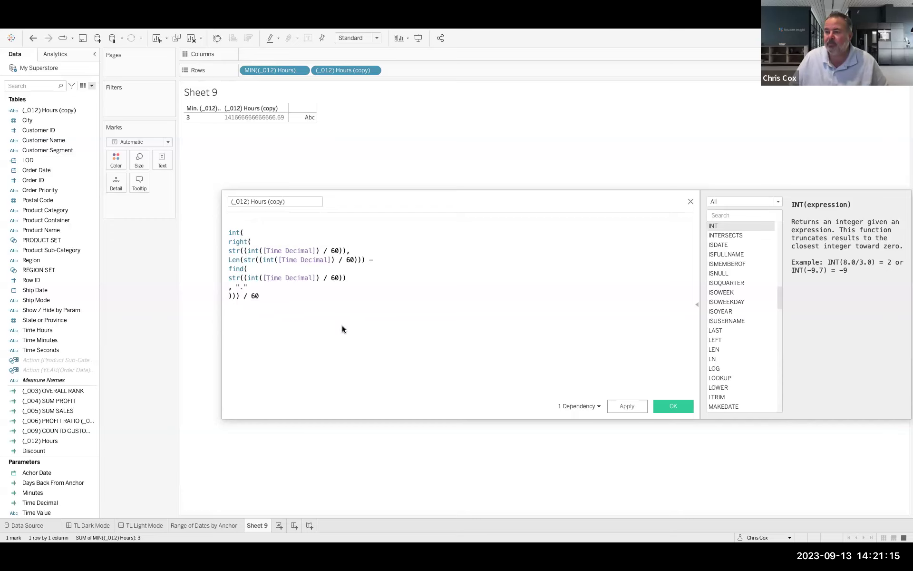
key(Delete)
Remove the / 60 and the outer int( ) so the formula starts with right(, and save the field.
key(ctrl+End)
key(BackSpace)
key(BackSpace)
key(BackSpace)
key(BackSpace)
key(BackSpace)
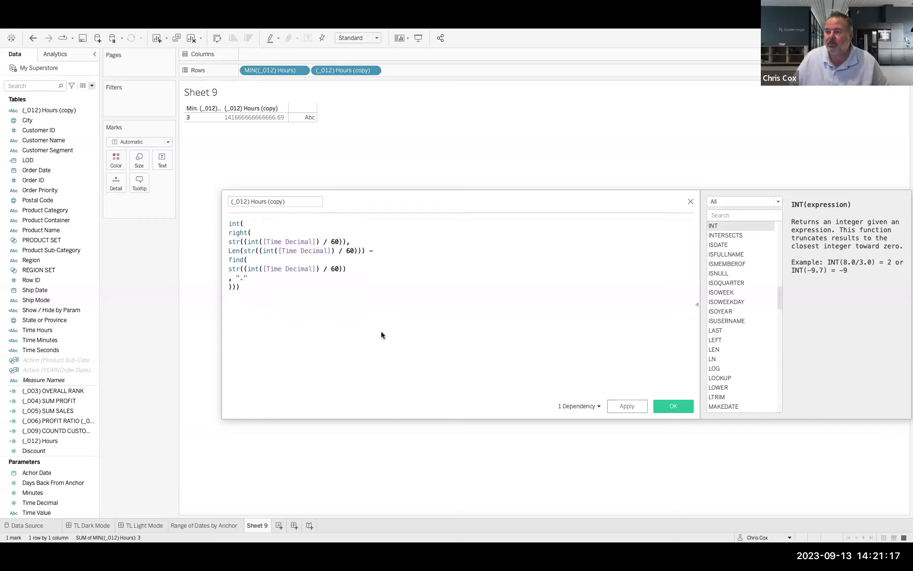
key(BackSpace)
key(ctrl+Home)
key(shift+End)
key(Delete)
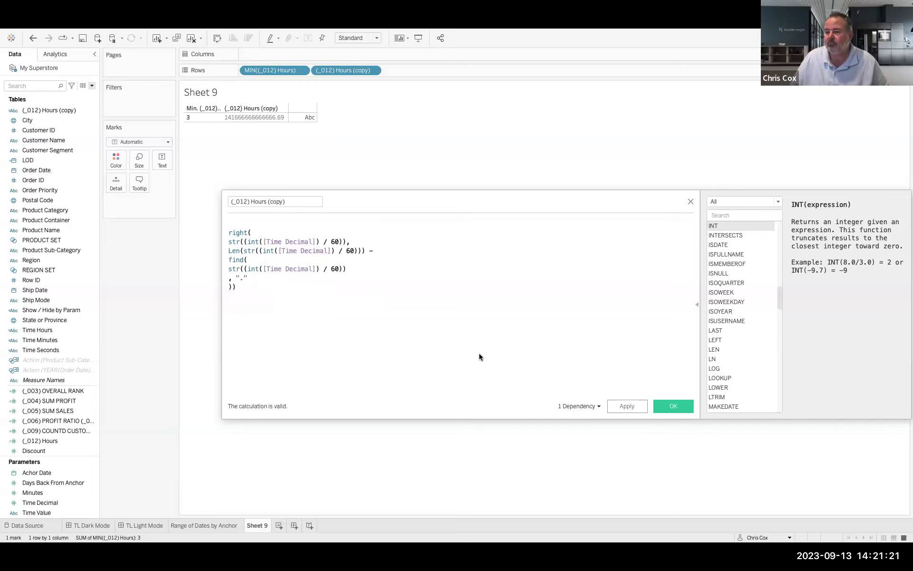
click(660, 405)
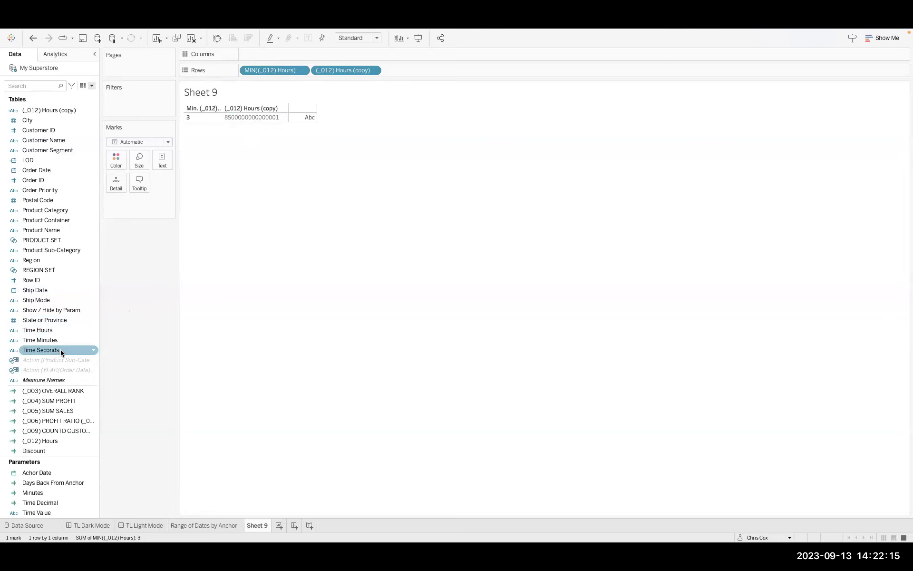
Review the saved formula of (_012) Hours (copy) and close it without changes.
right_click(61, 110)
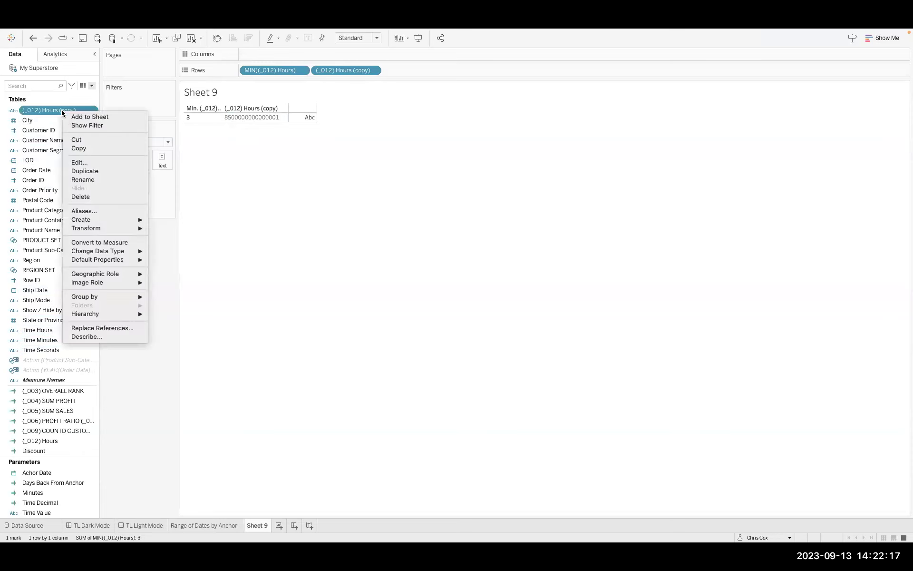
click(83, 162)
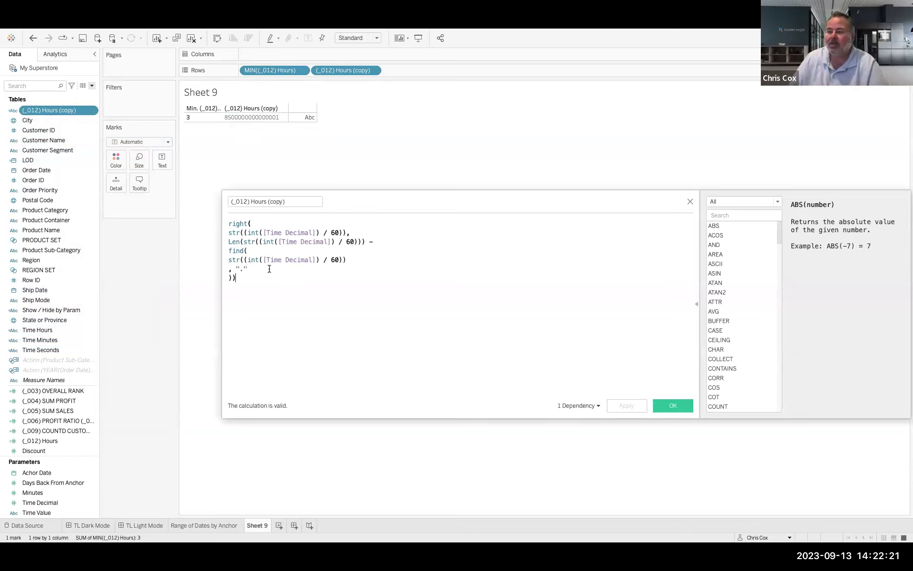
click(690, 201)
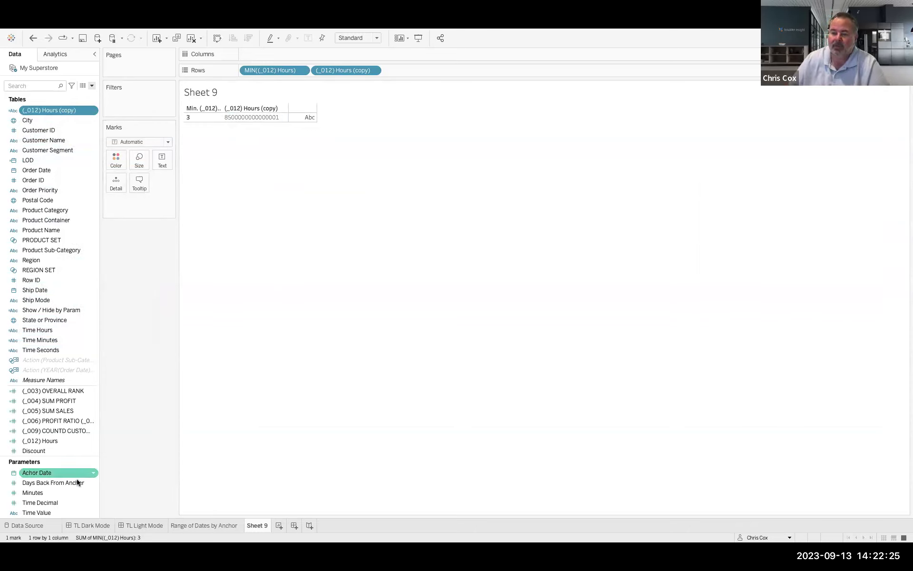
Add the Time Decimal parameter to Rows after (_012) Hours (copy), and check its available options.
drag(56, 507, 245, 72)
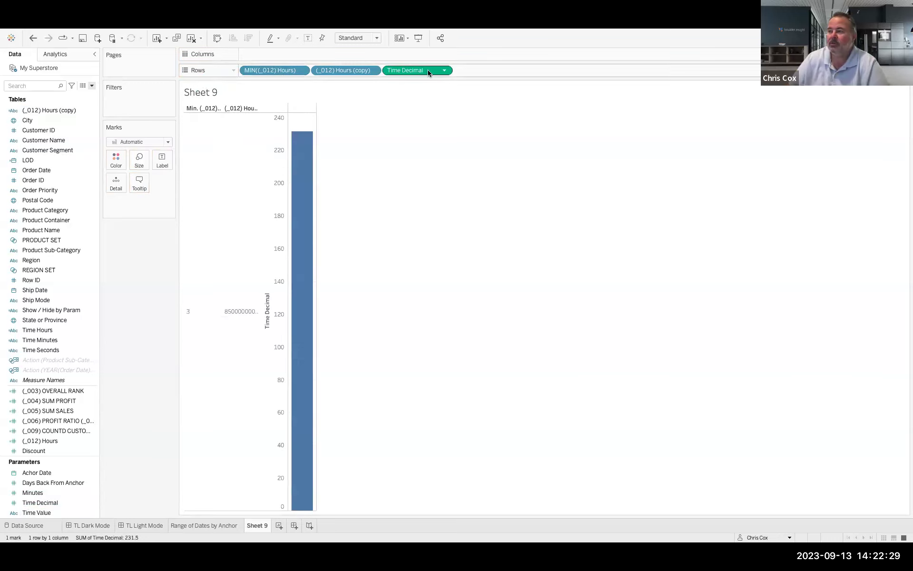
click(444, 70)
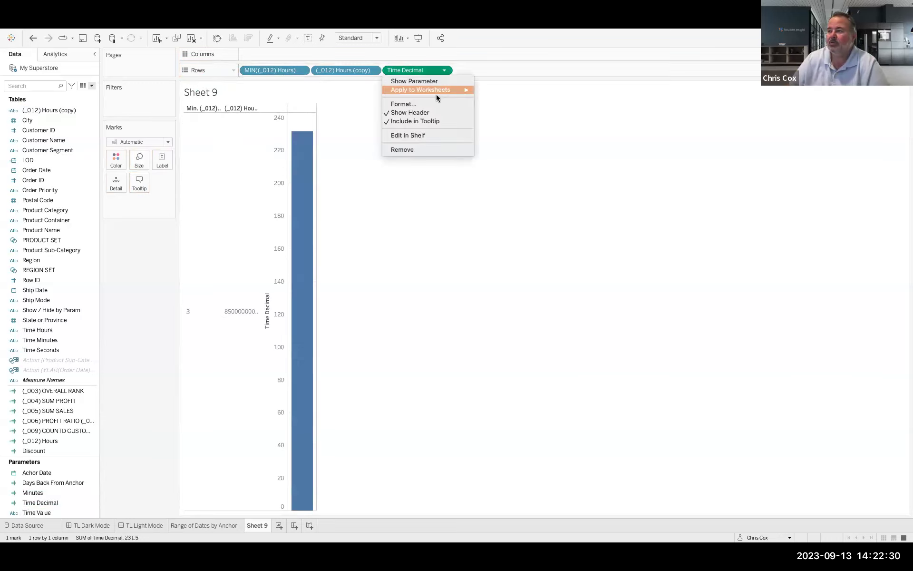
click(414, 71)
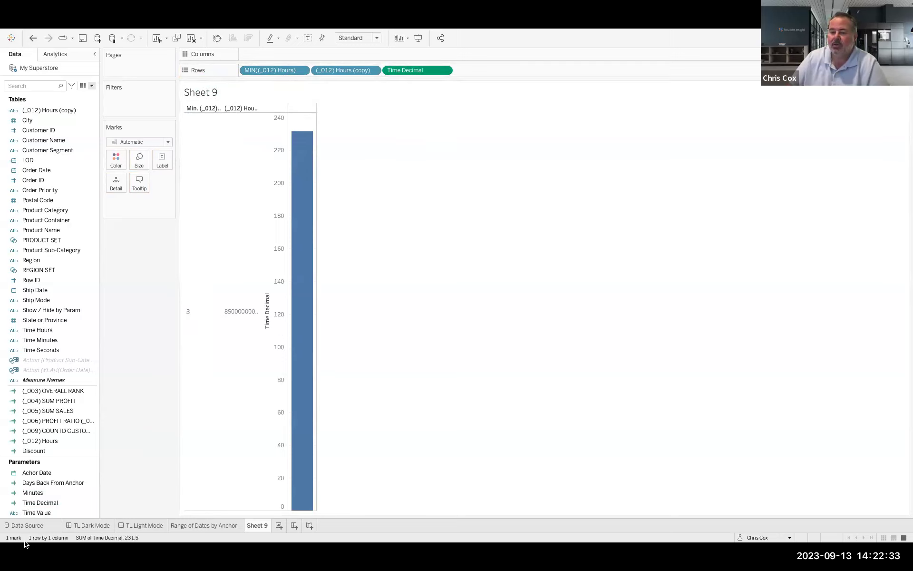
Change the Time Decimal parameter's data type to String and place its pill first on Rows.
right_click(55, 502)
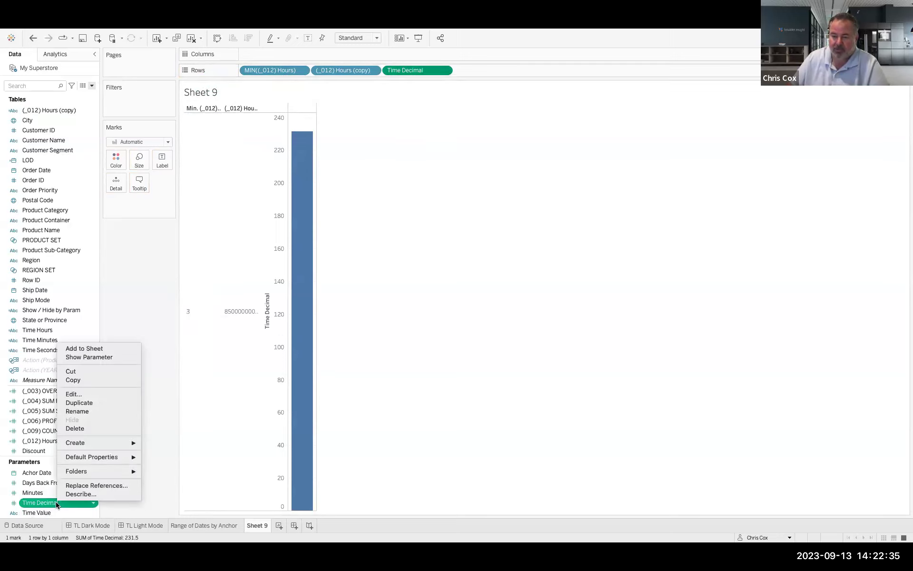
mouse_move(105, 458)
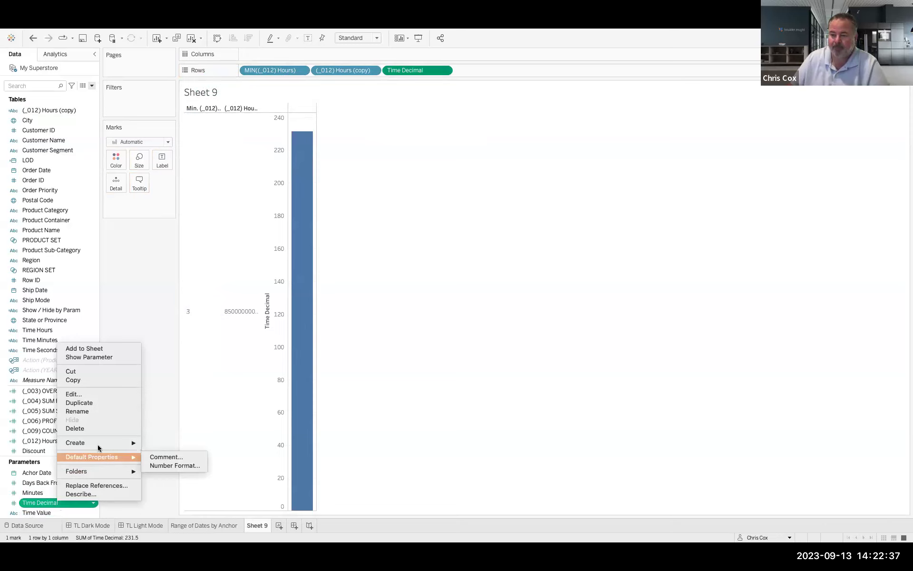
click(82, 393)
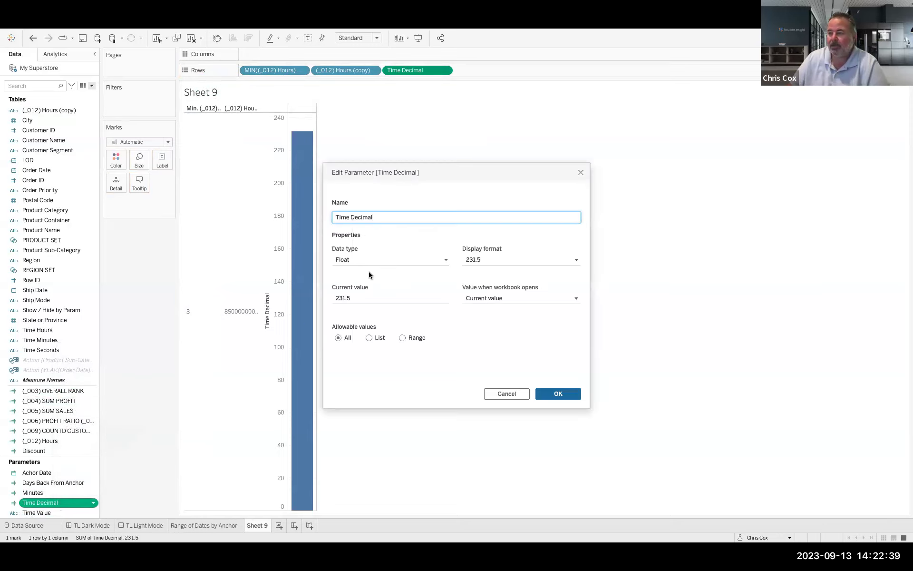
click(362, 259)
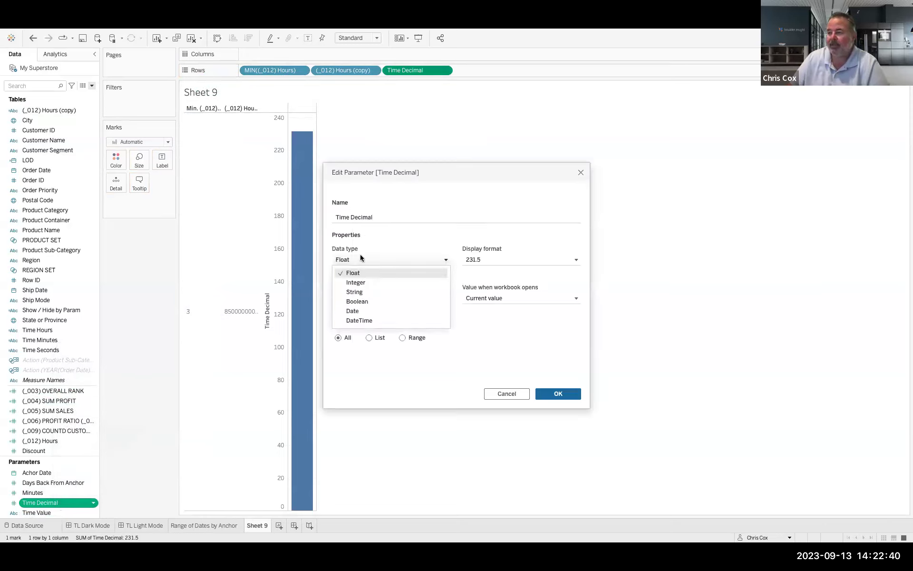
click(360, 292)
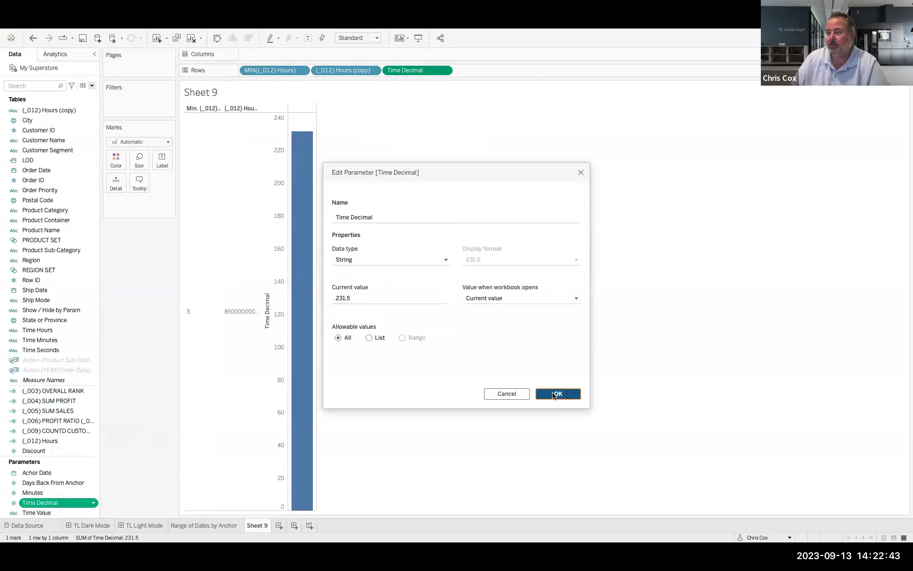
click(551, 394)
drag(403, 70, 242, 70)
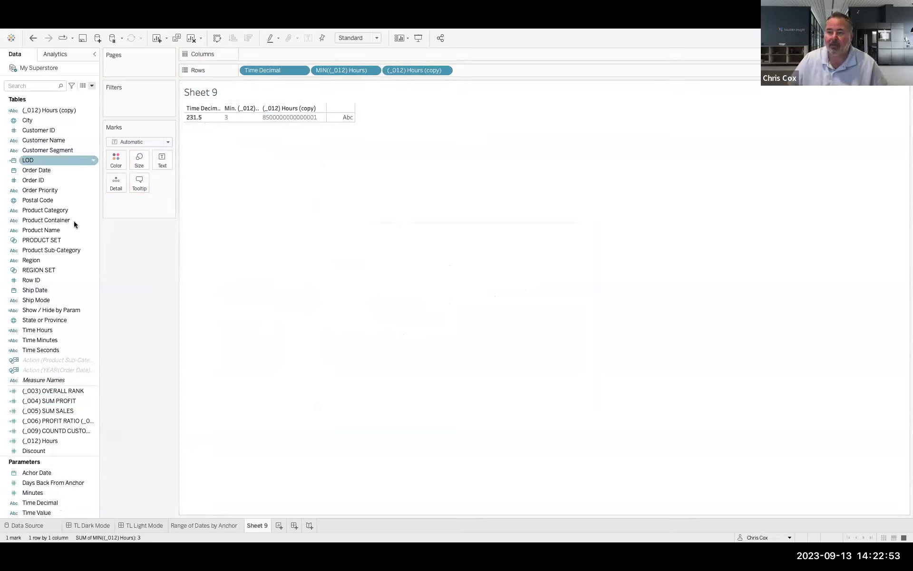
Search the fields for 12, remove the outer INT from the (_012) Hours formula, and save it.
click(73, 191)
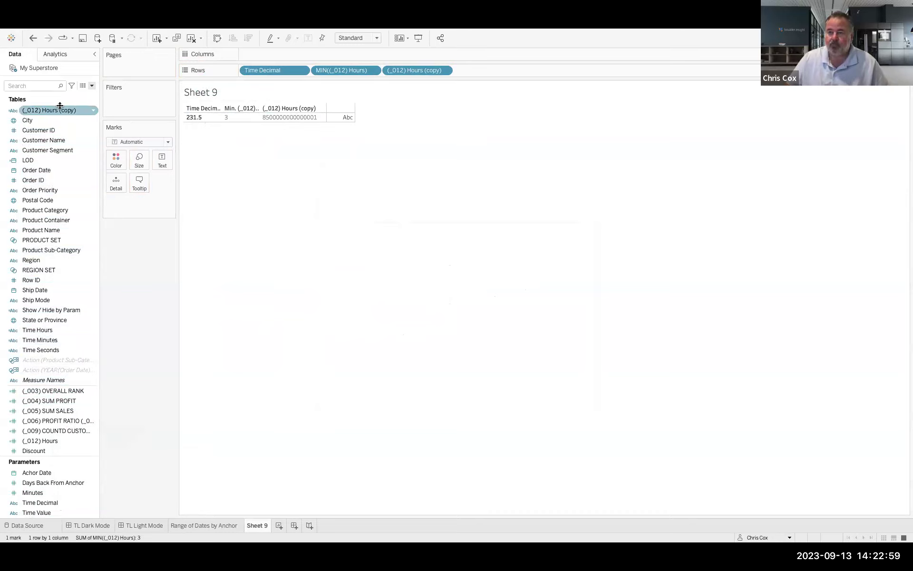
click(42, 87)
text(12)
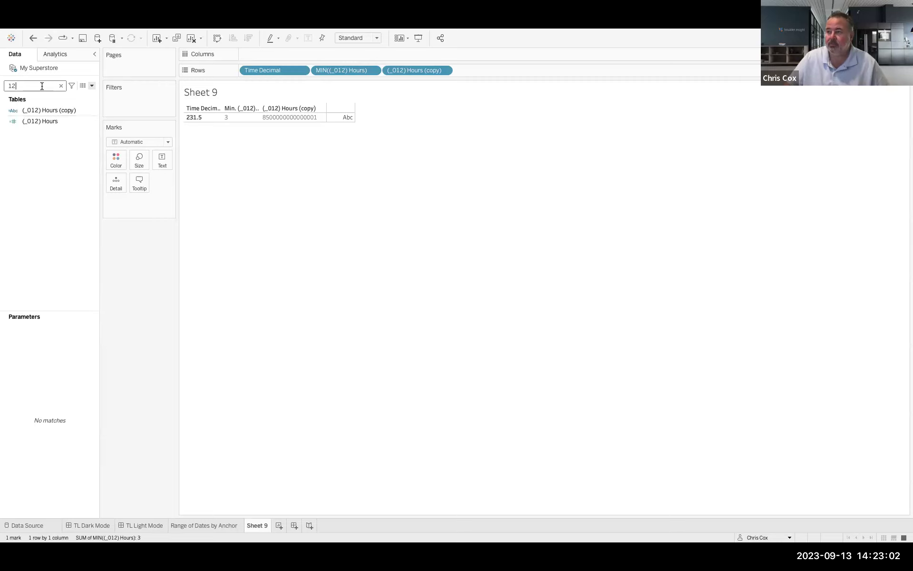
click(47, 122)
right_click(53, 121)
click(73, 171)
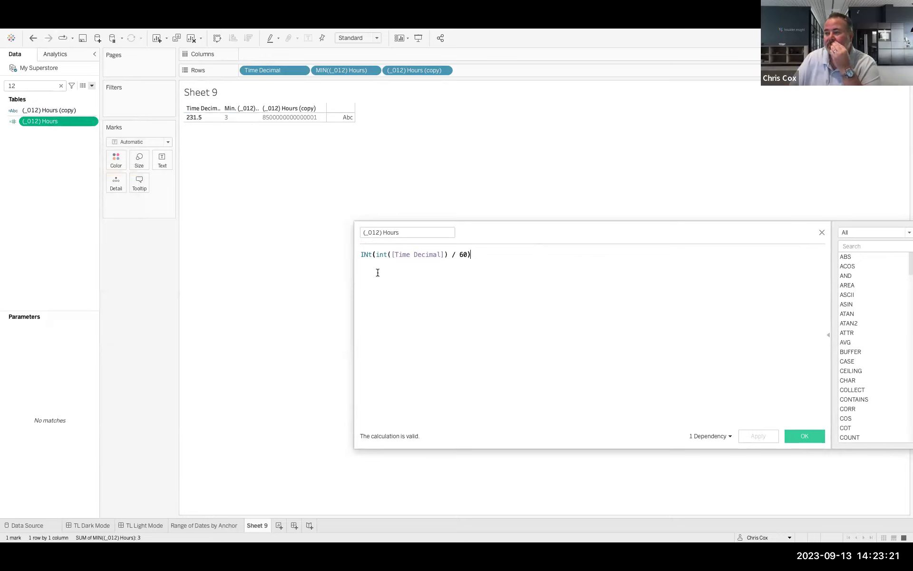
drag(374, 255, 358, 256)
key(BackSpace)
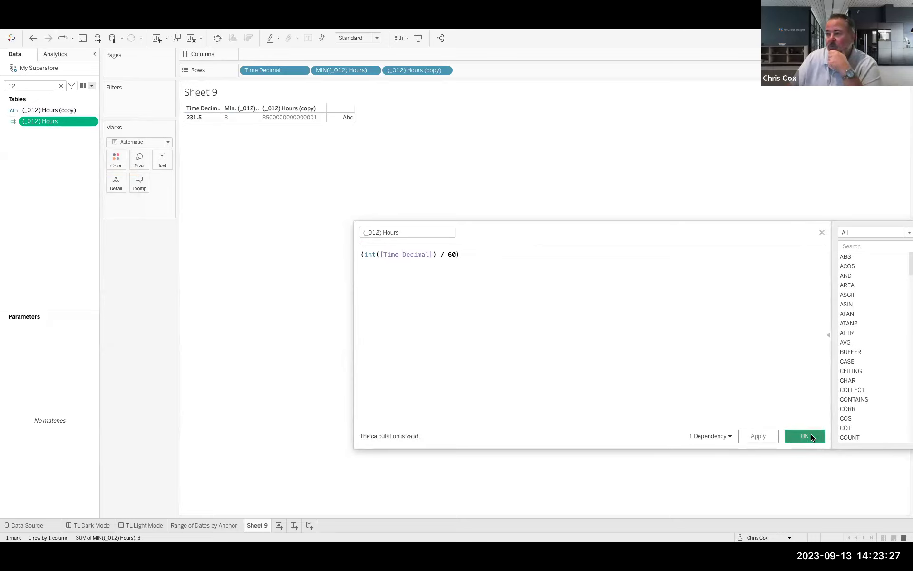
click(812, 436)
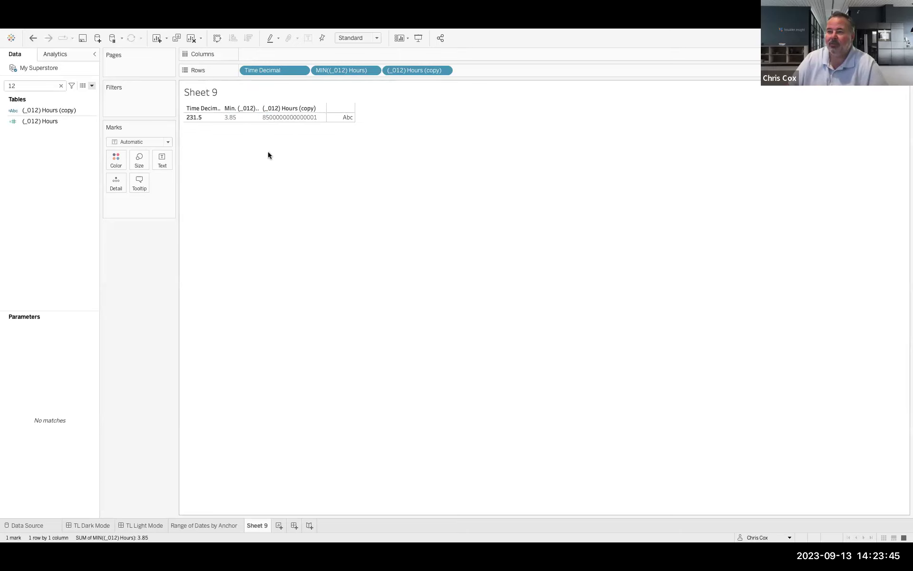
Examine the right/Len/find formula of (_012) Hours (copy) and close it without saving changes.
right_click(68, 111)
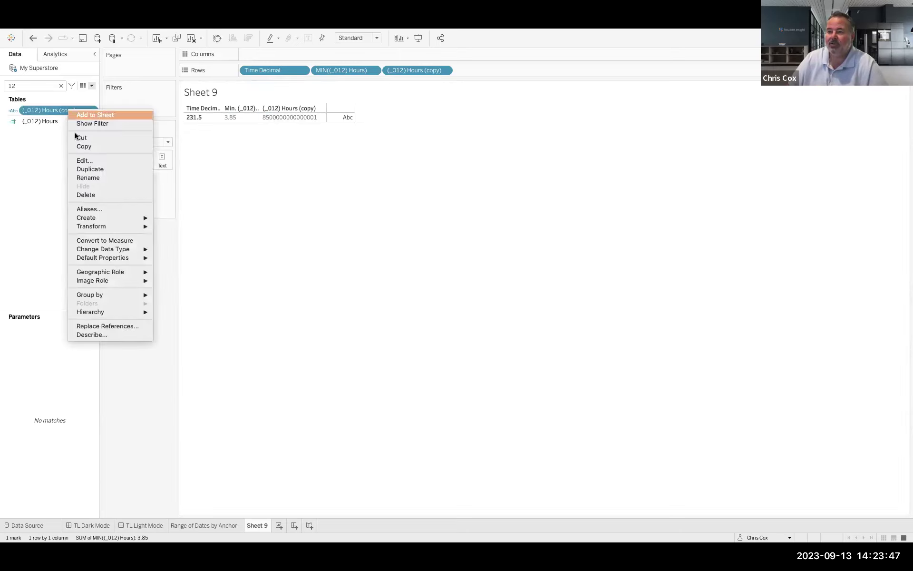
click(85, 157)
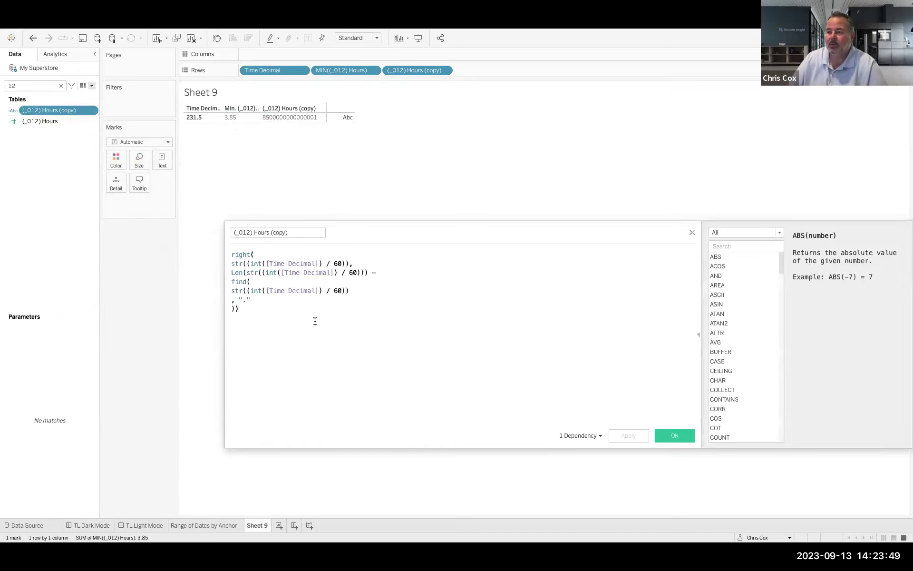
click(232, 272)
key(Delete)
text(L)
click(257, 308)
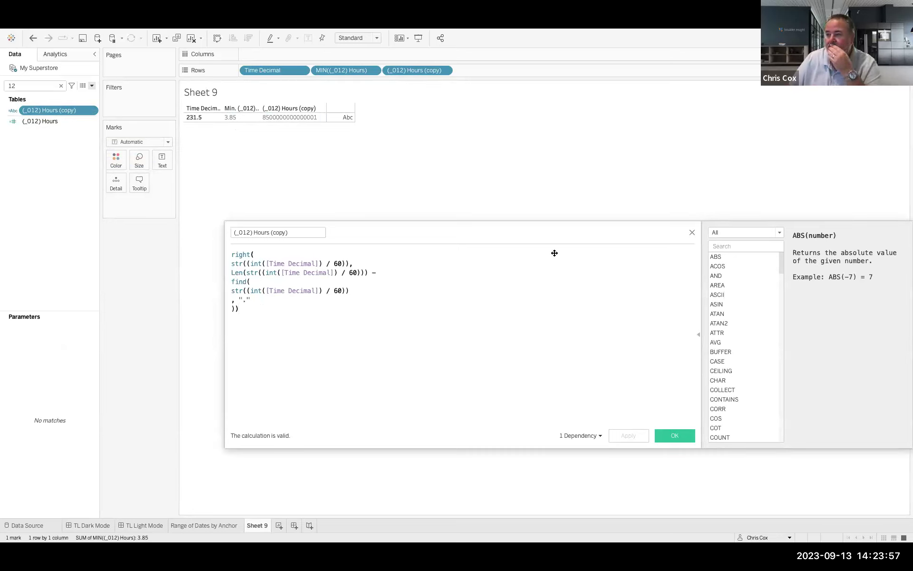
click(692, 232)
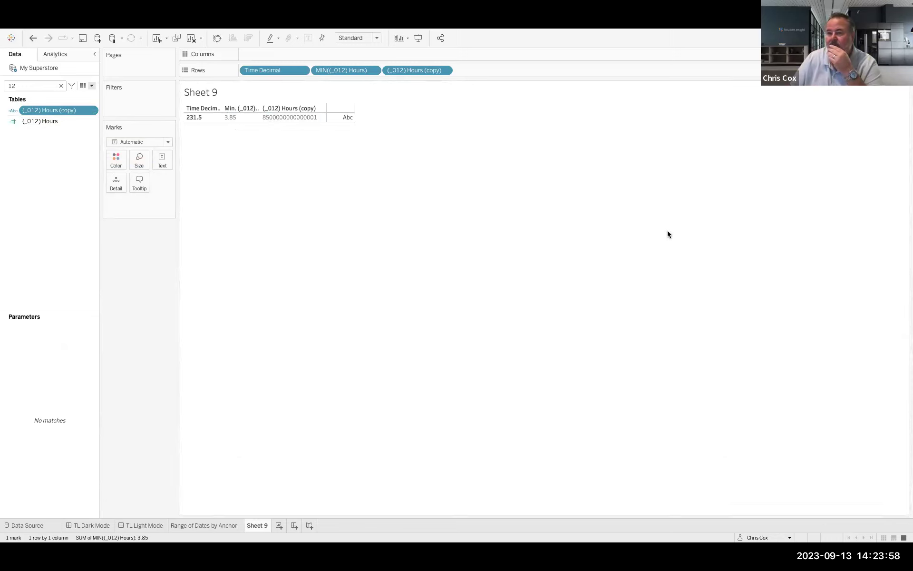
Delete the calculated field (_012) Hours (copy), including its use on the sheet.
right_click(58, 120)
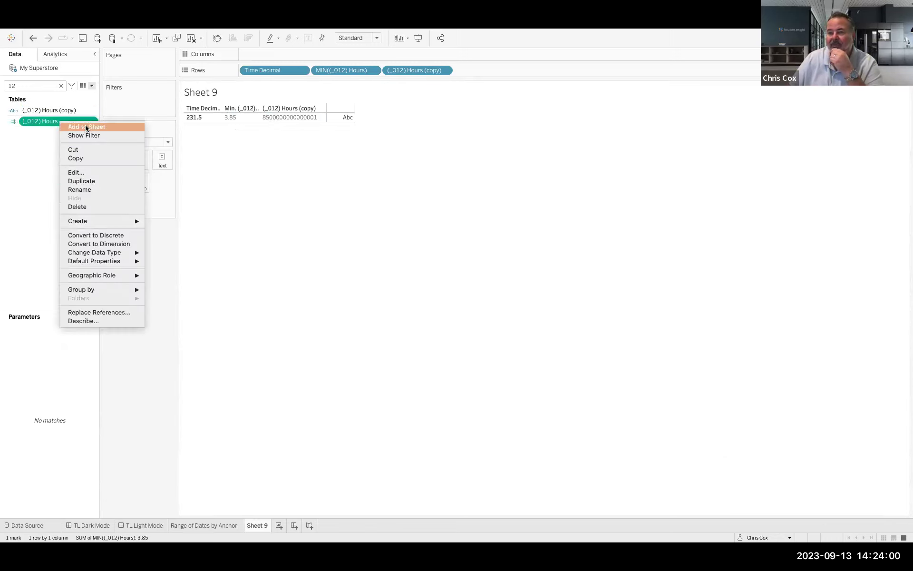
right_click(60, 110)
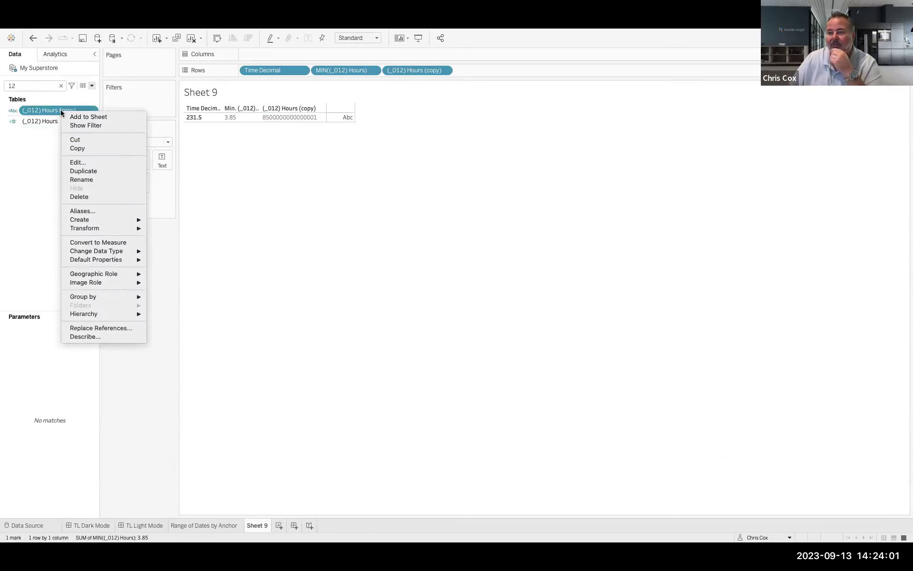
click(83, 195)
click(522, 298)
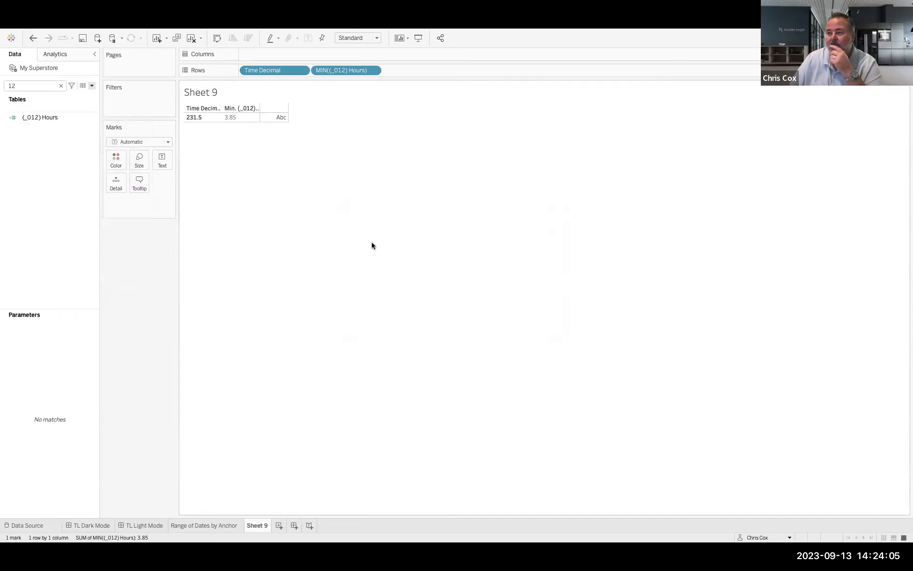
Duplicate the (_012) Hours field, open the copy for editing, and rename it (_012) Min.
right_click(42, 119)
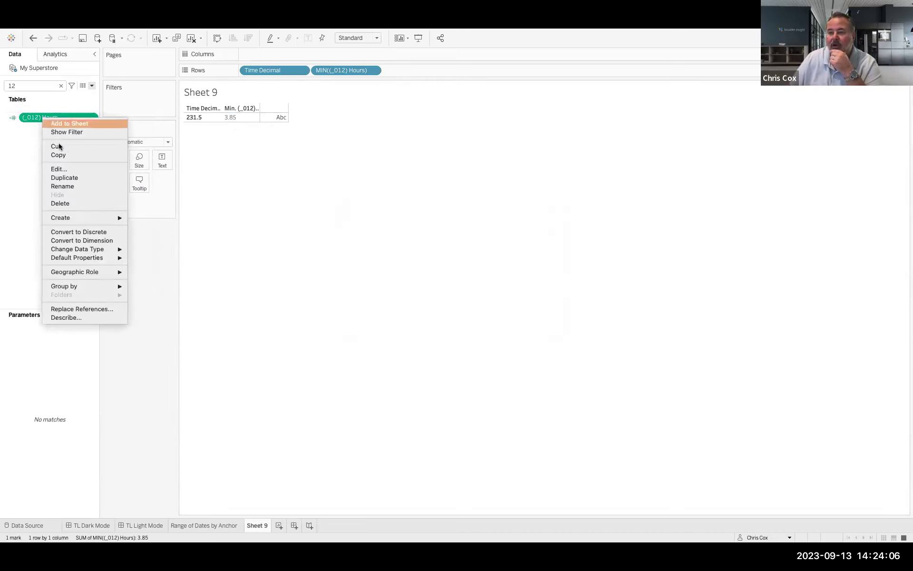
click(68, 174)
right_click(57, 127)
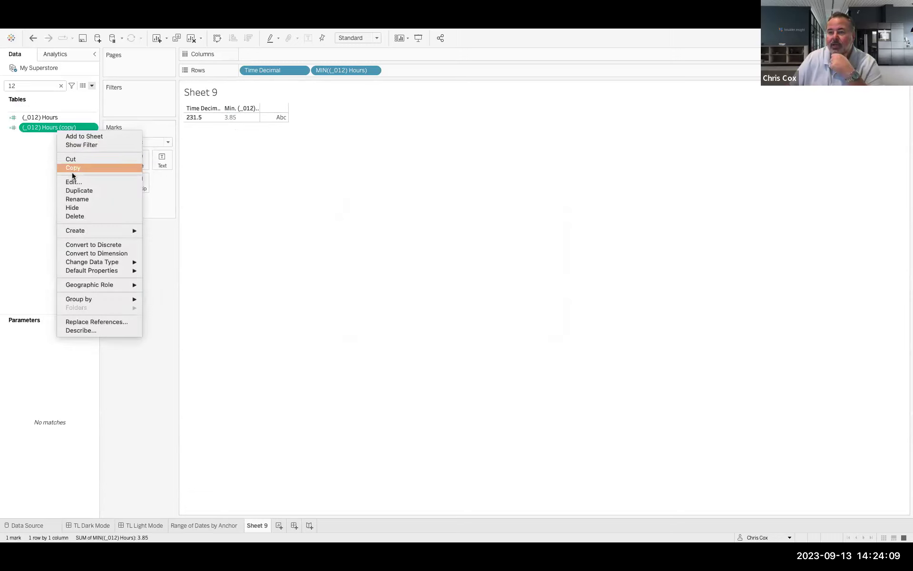
click(99, 175)
click(263, 232)
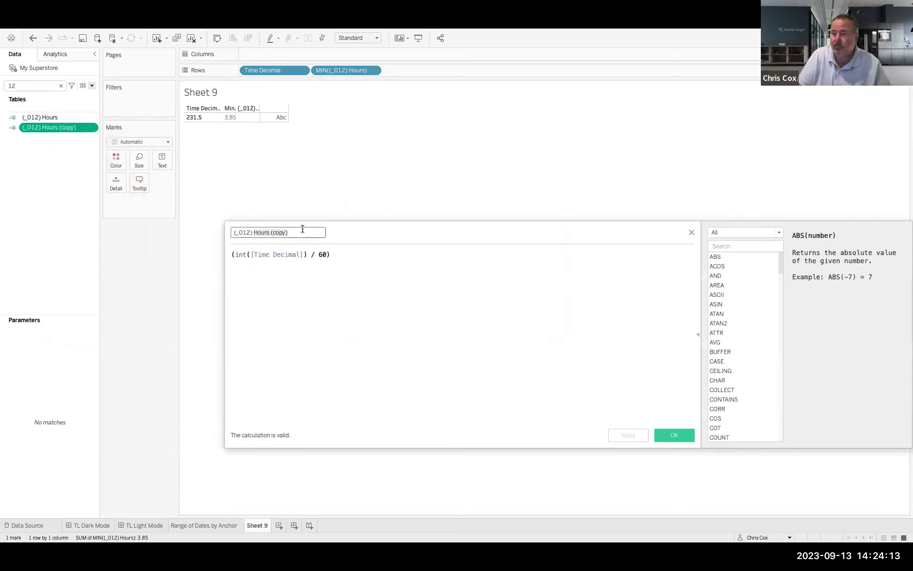
text(M)
Insert a new first line reading Fin( above the existing expression in the (_012) Min formula.
click(246, 272)
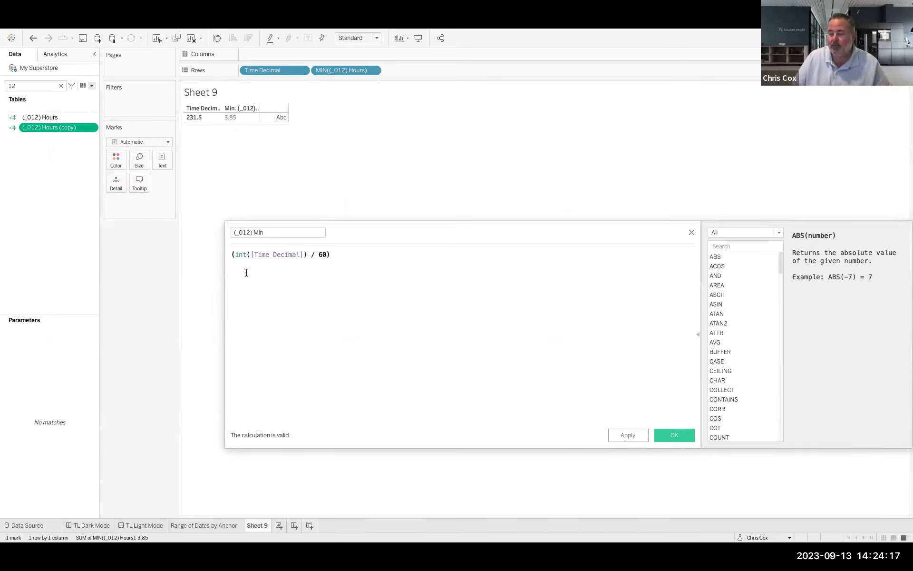
key(ctrl+Home)
key(Return)
key(Up)
text(Fin()
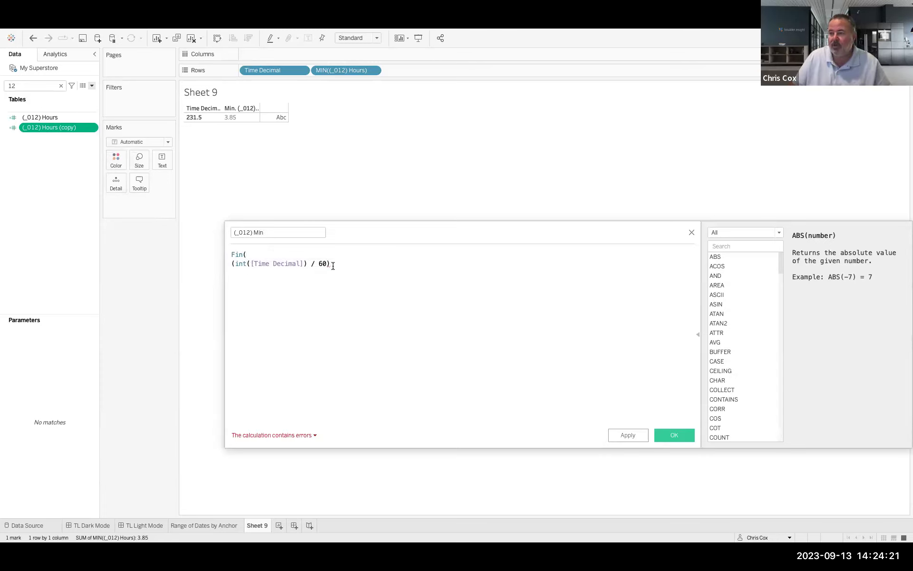
Wrap the (int([Time Decimal]) / 60) expression in str( ).
click(333, 266)
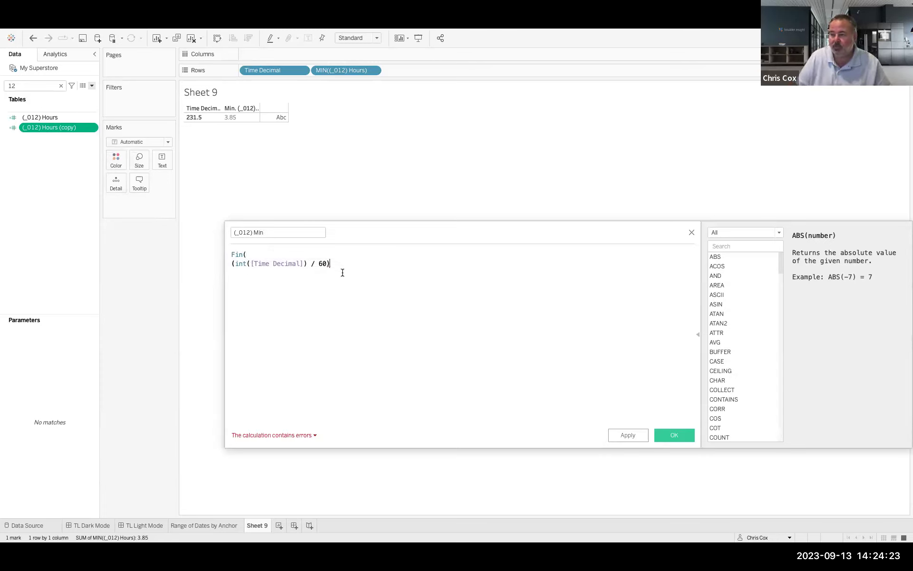
click(232, 263)
text(str()
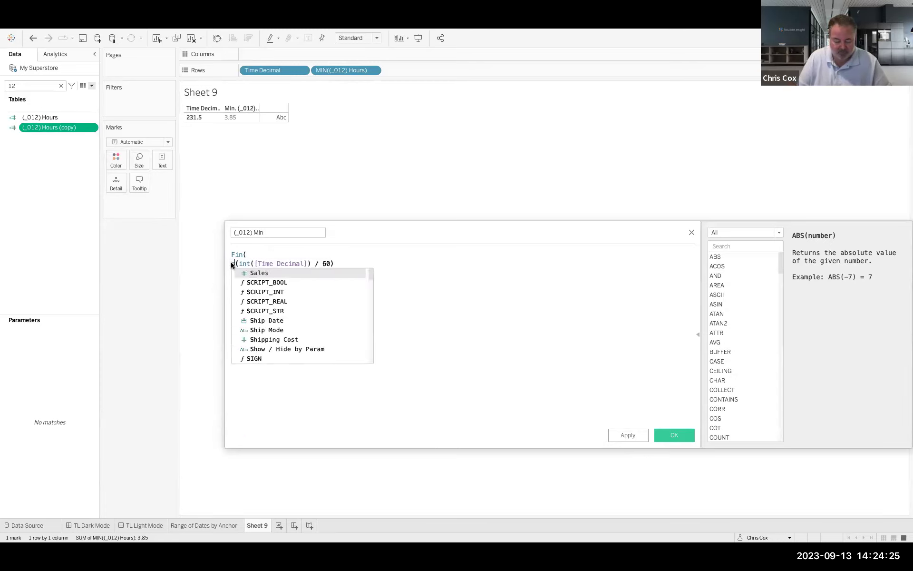
click(360, 264)
text())
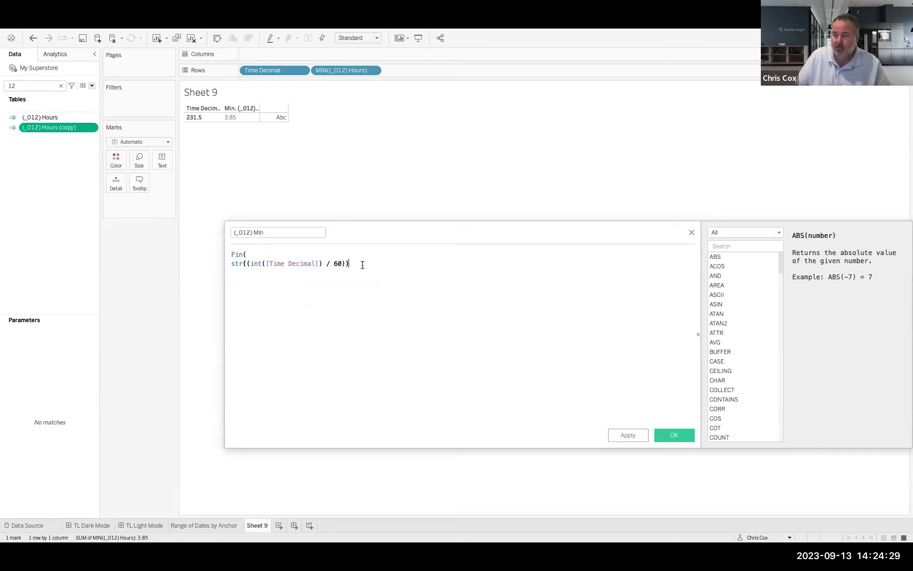
Add "." as the second argument with a closing parenthesis, and correct the function name to Find.
text(, )
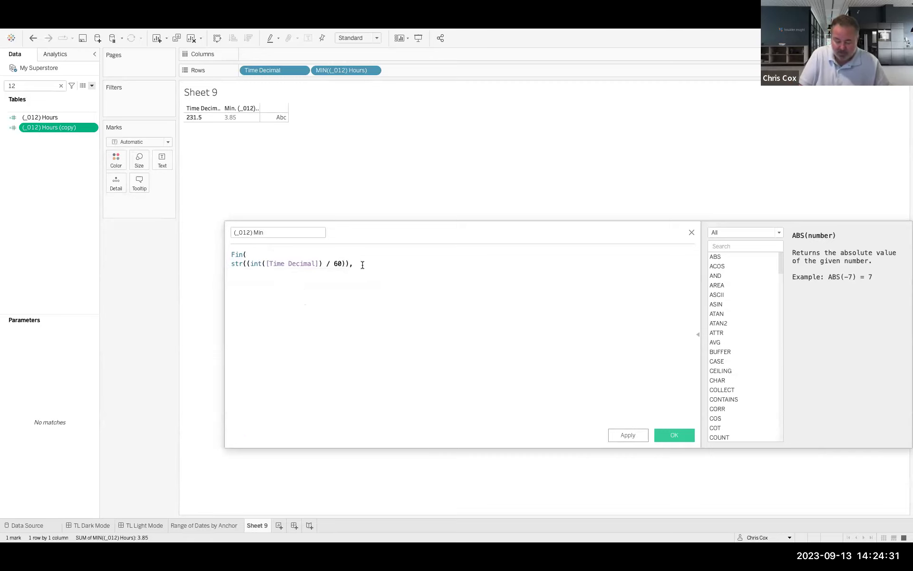
text(":")
text())
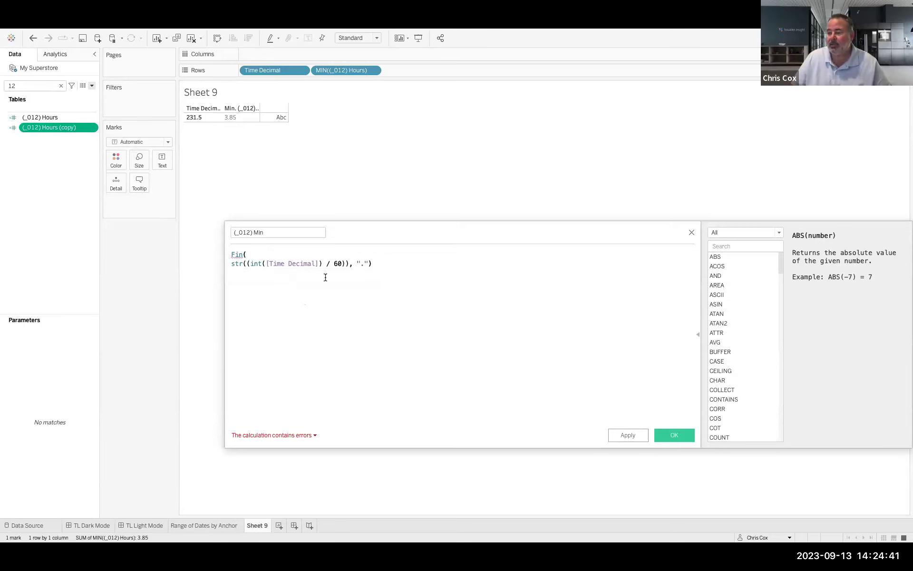
click(242, 254)
text(d)
click(303, 302)
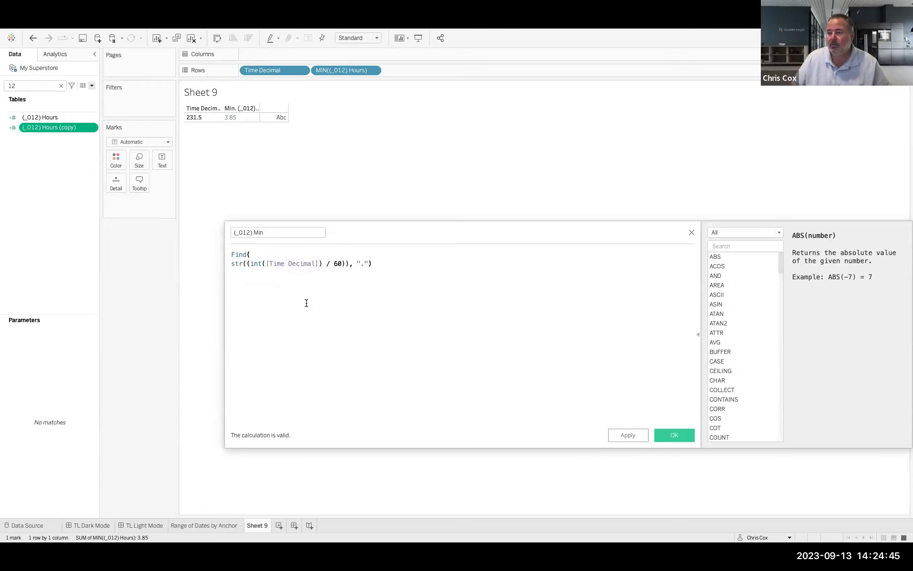
Move the , ".") part of the Find formula onto its own line below the str expression.
click(231, 265)
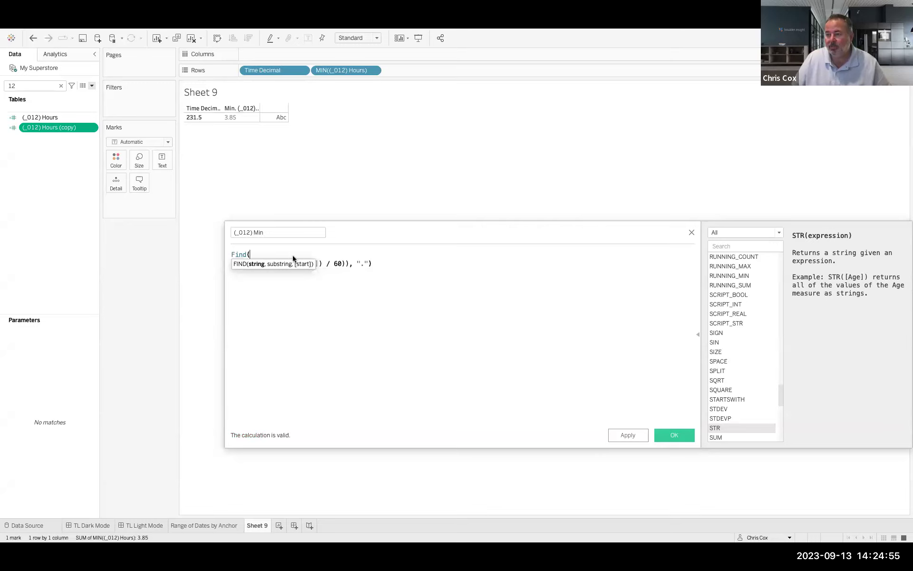
click(350, 264)
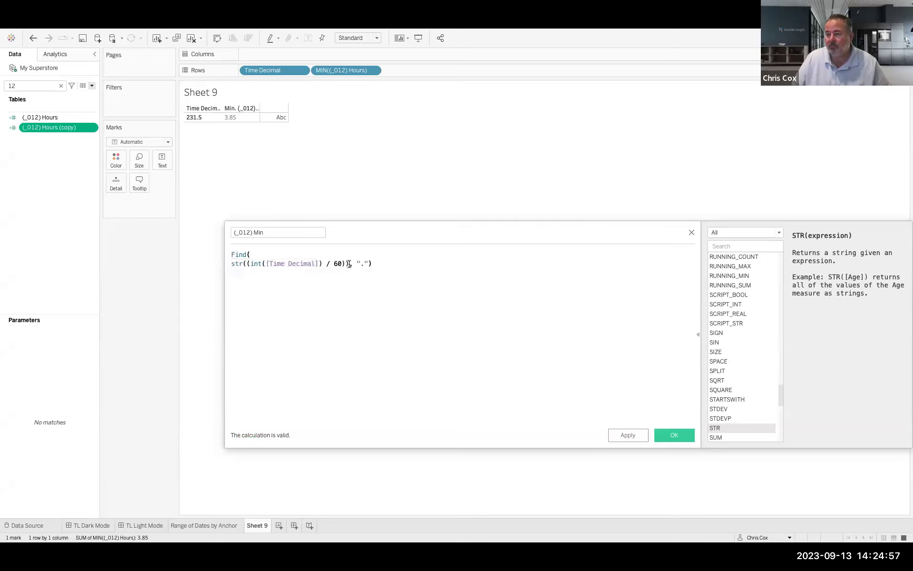
key(Return)
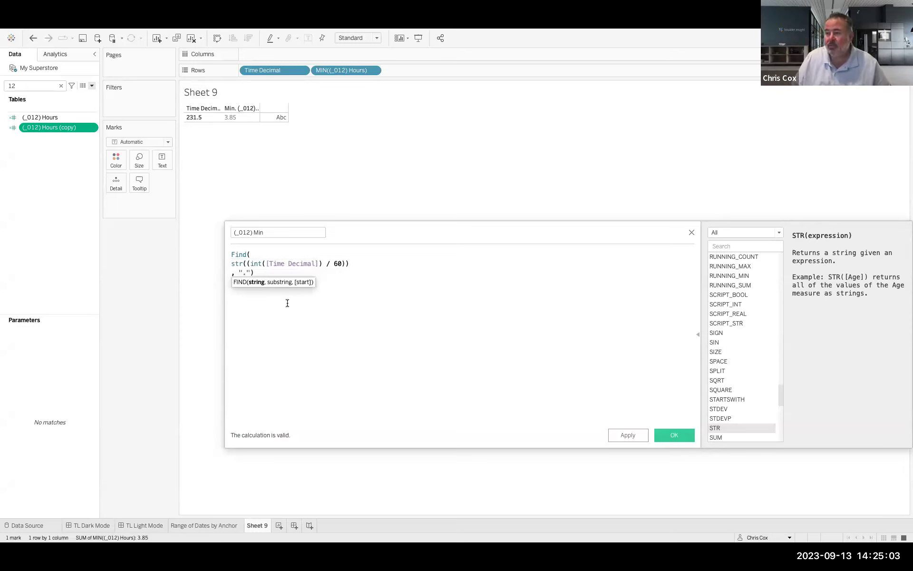
Replace the Find function with len on the first line of the (_012) Min formula.
click(231, 263)
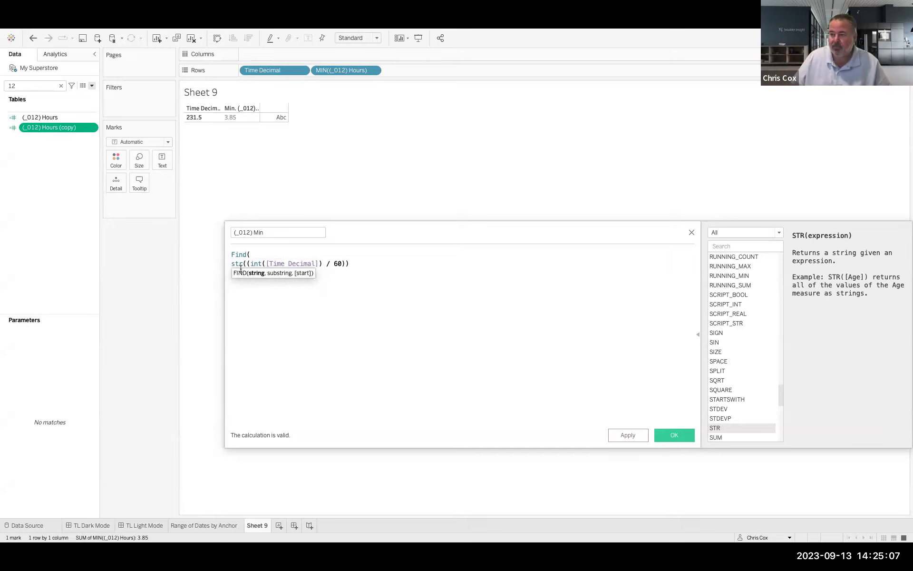
double_click(239, 255)
text(len()
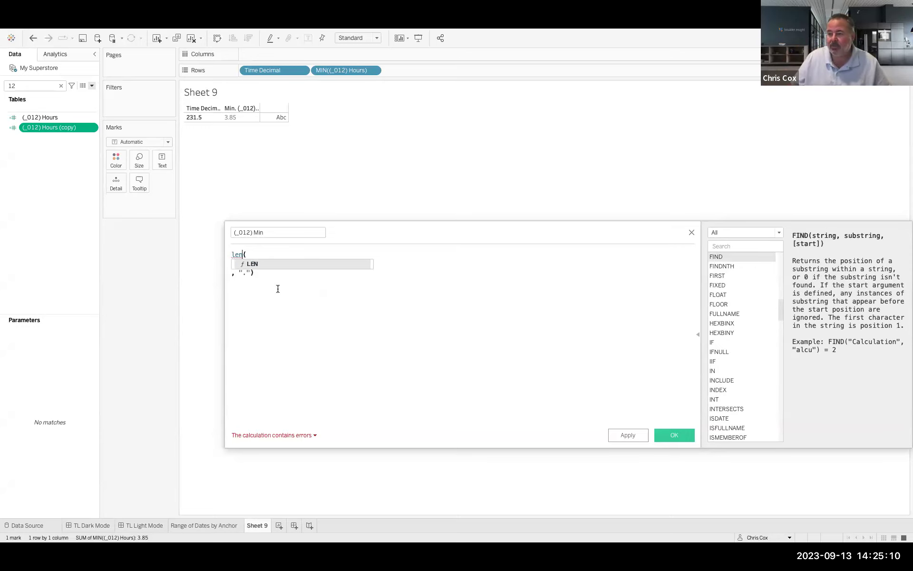
key(Escape)
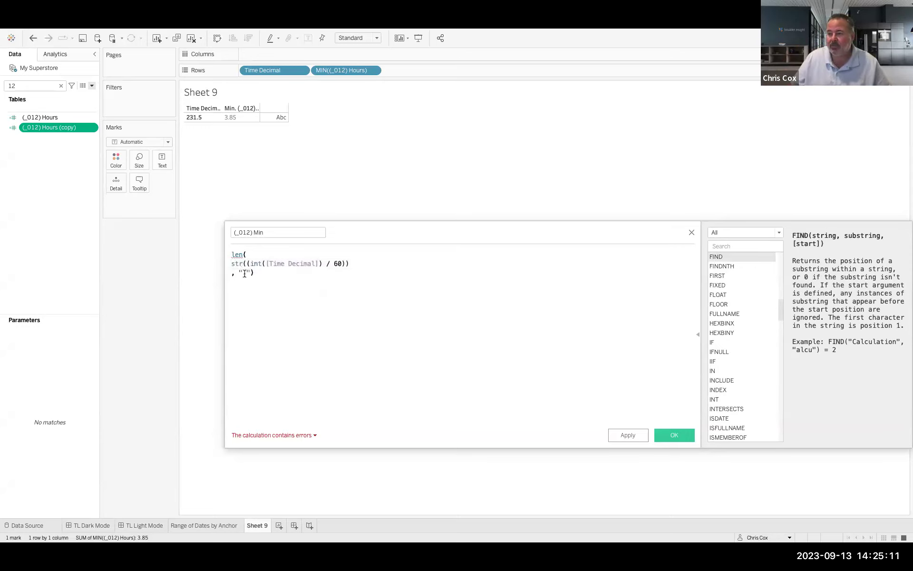
Comment out the , "." line with //, put the closing parenthesis on its own line, and save the calculation.
click(234, 274)
key(Left)
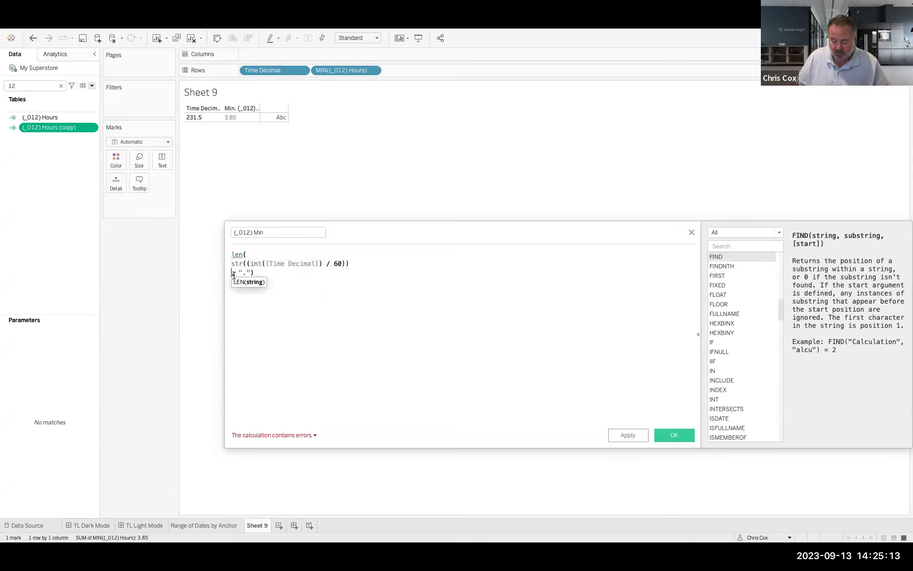
text(//)
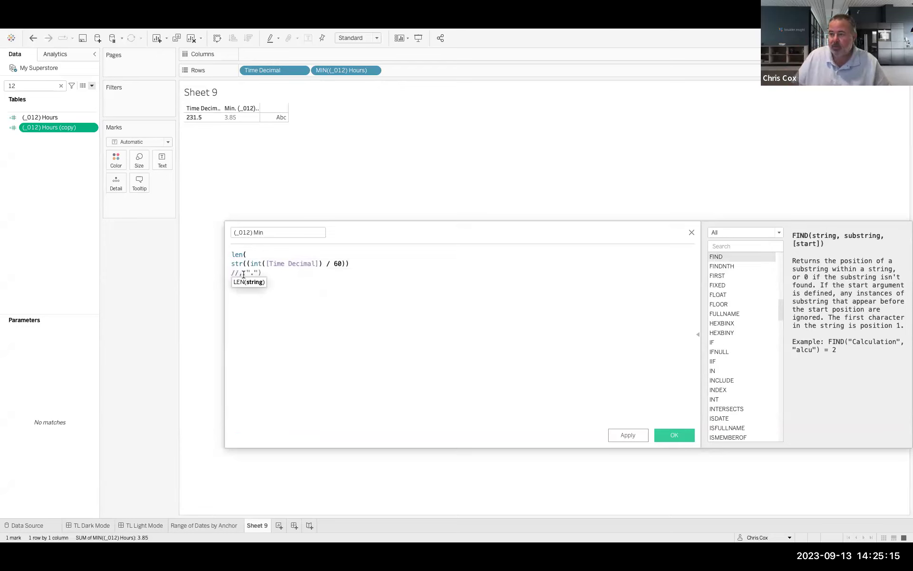
key(Return)
text())
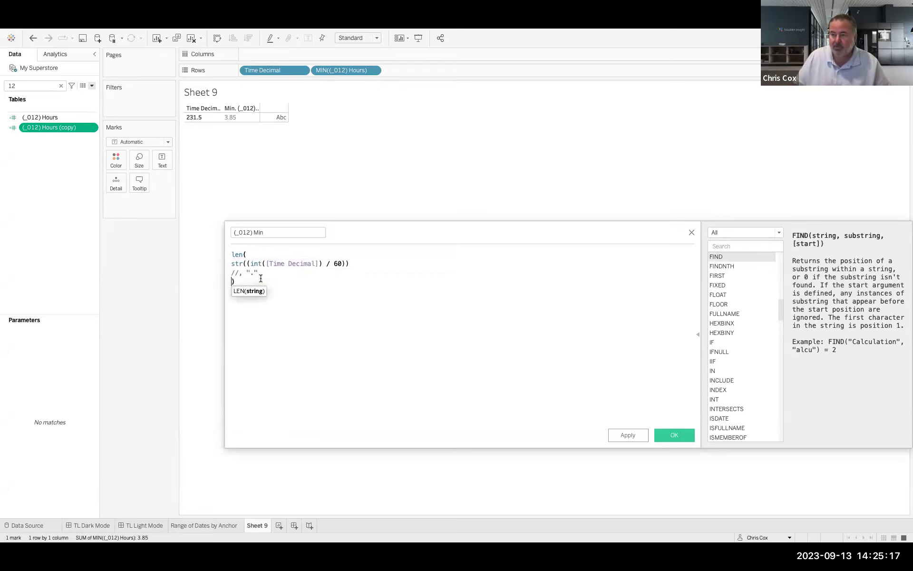
click(671, 434)
Add (_012) Min to Rows after MIN((_012) Hours) as a discrete field aggregated as Minimum.
click(49, 117)
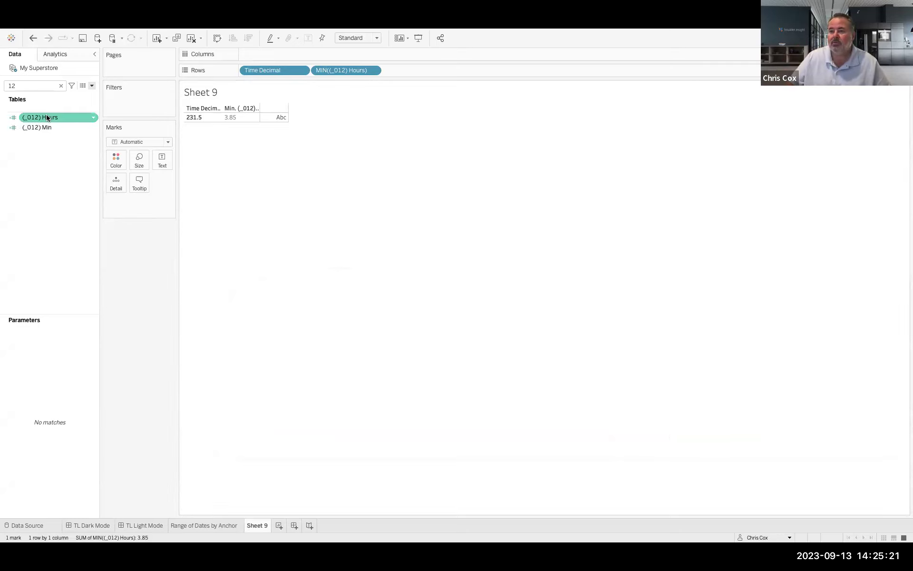
mouse_move(38, 126)
mouse_down()
mouse_move(293, 99)
mouse_move(398, 70)
mouse_up()
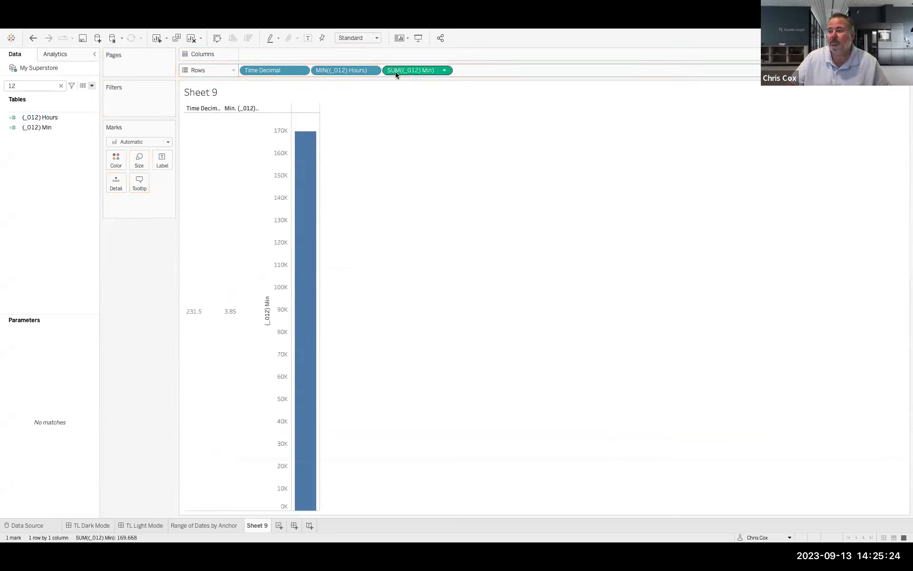
click(444, 71)
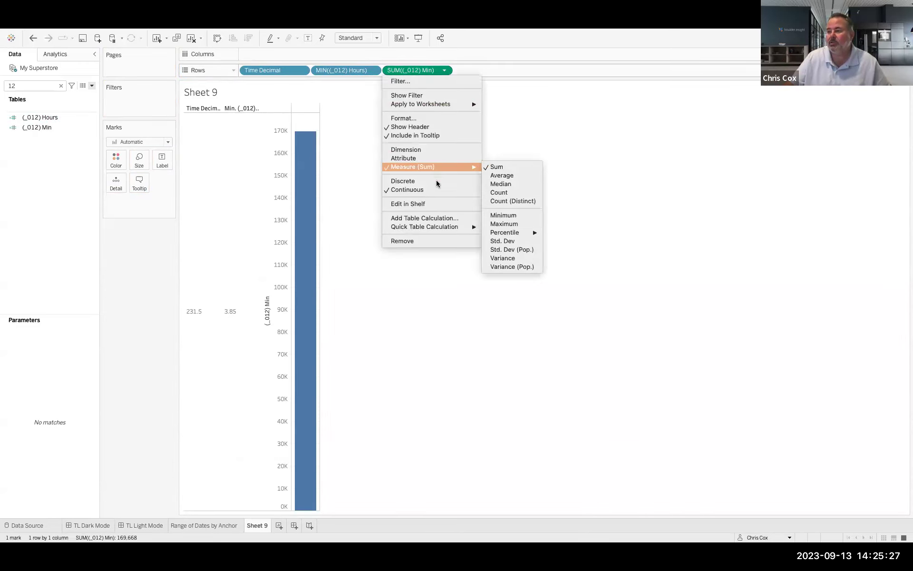
click(437, 183)
click(445, 70)
mouse_move(425, 188)
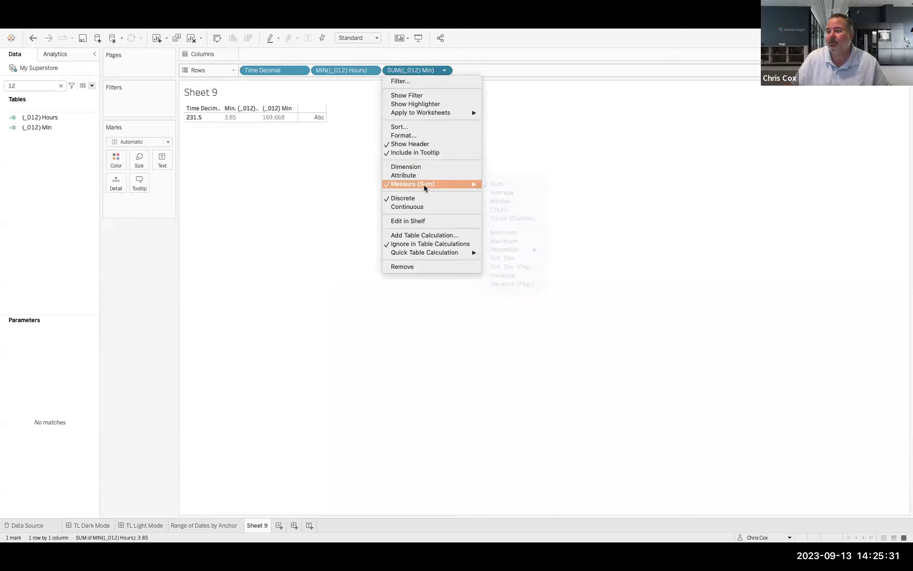
click(505, 232)
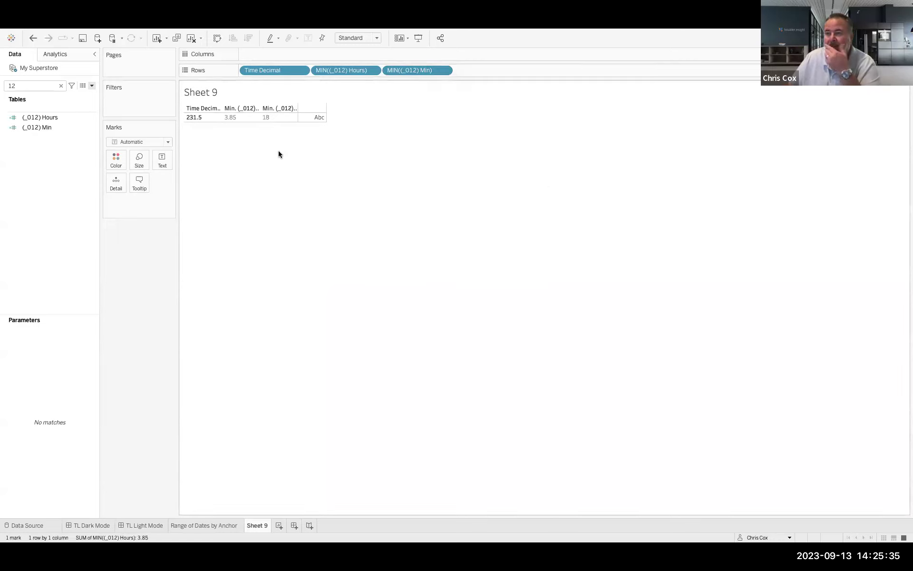
Open the (_012) Min calculation for editing.
right_click(62, 117)
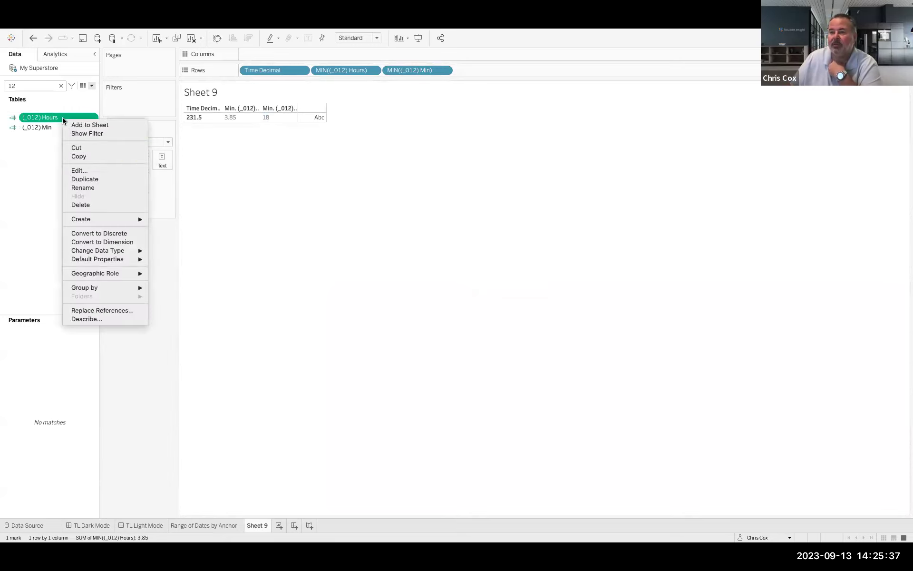
click(42, 127)
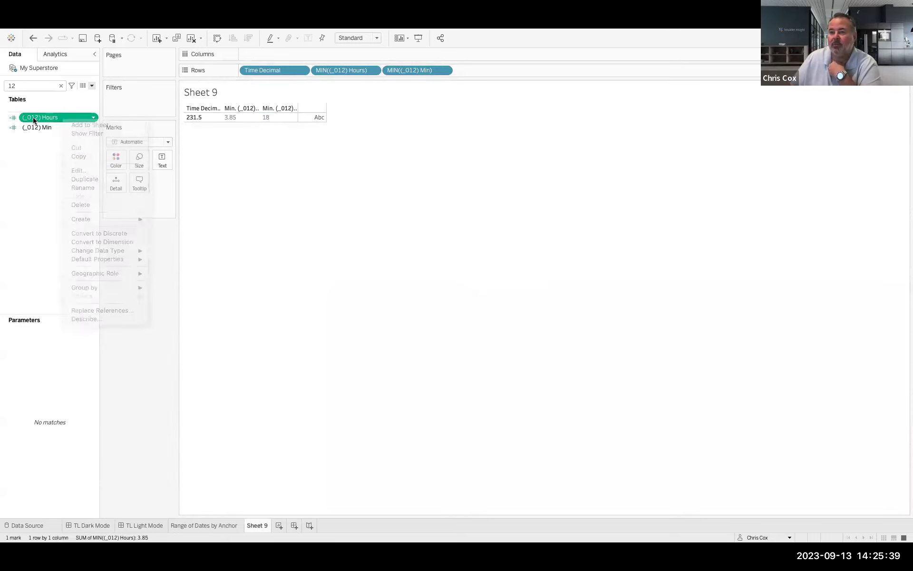
right_click(42, 127)
click(58, 177)
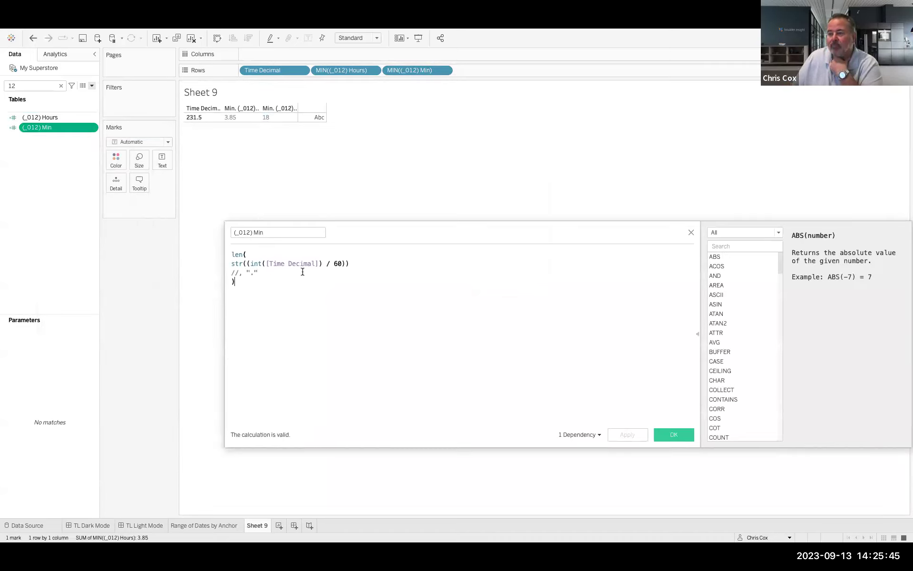
click(244, 264)
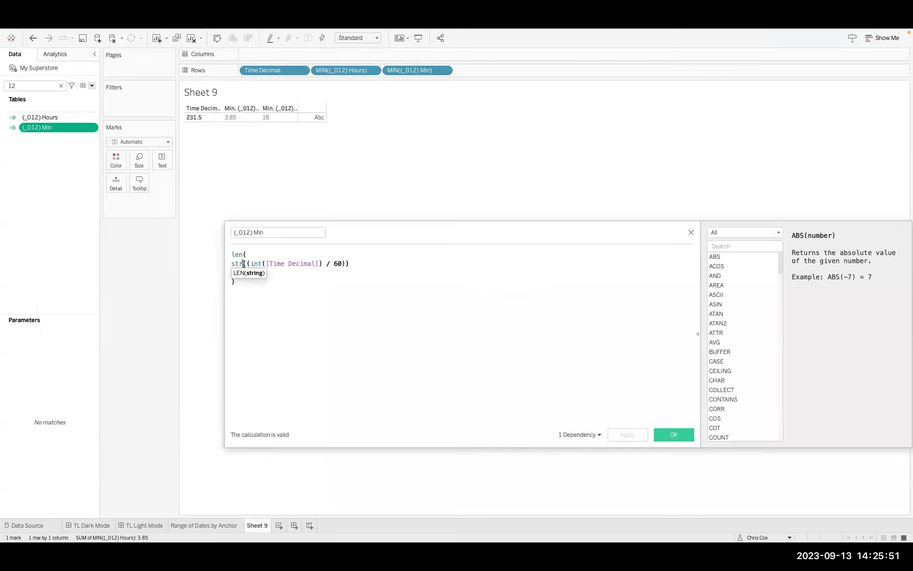
text((;)
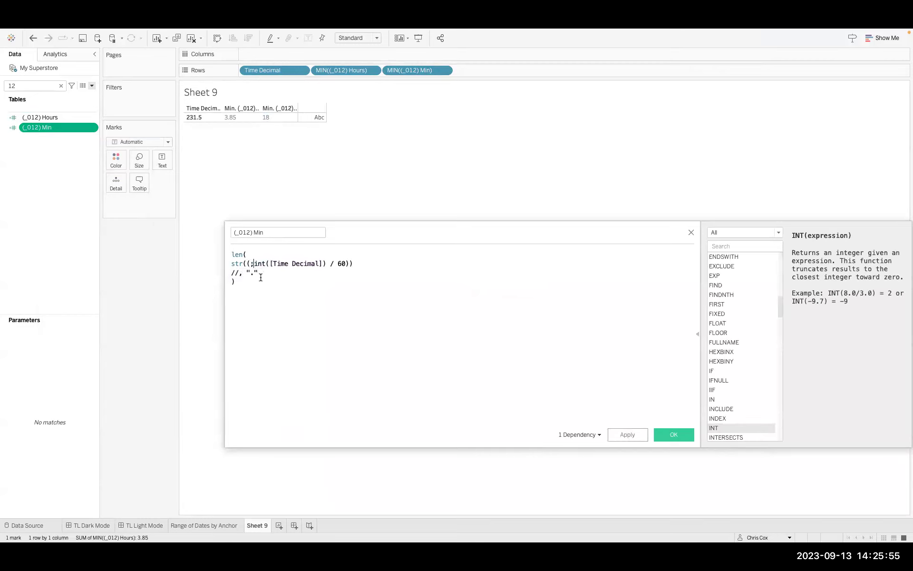
key(BackSpace)
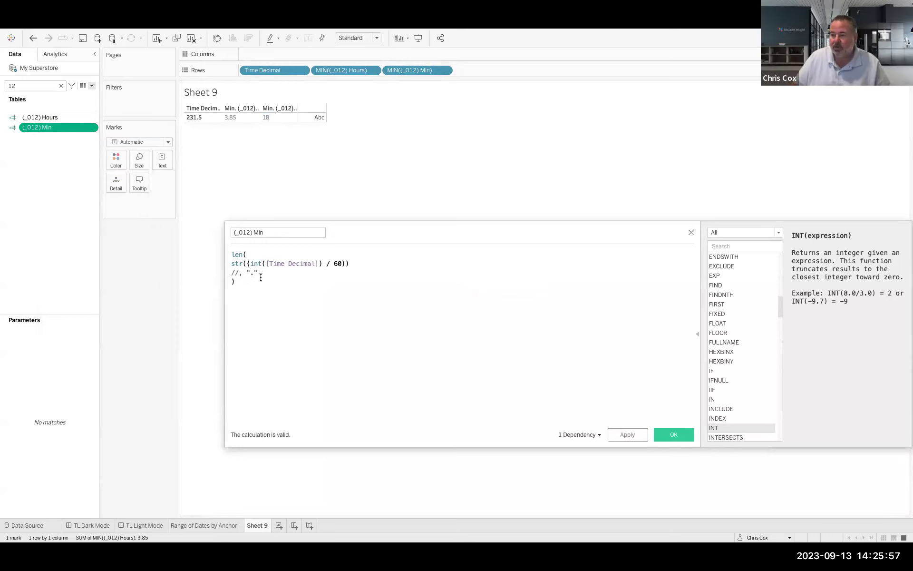
Try to round the int([Time Decimal]) / 60 expression to 2 decimals with round( ) inside str( ).
click(247, 263)
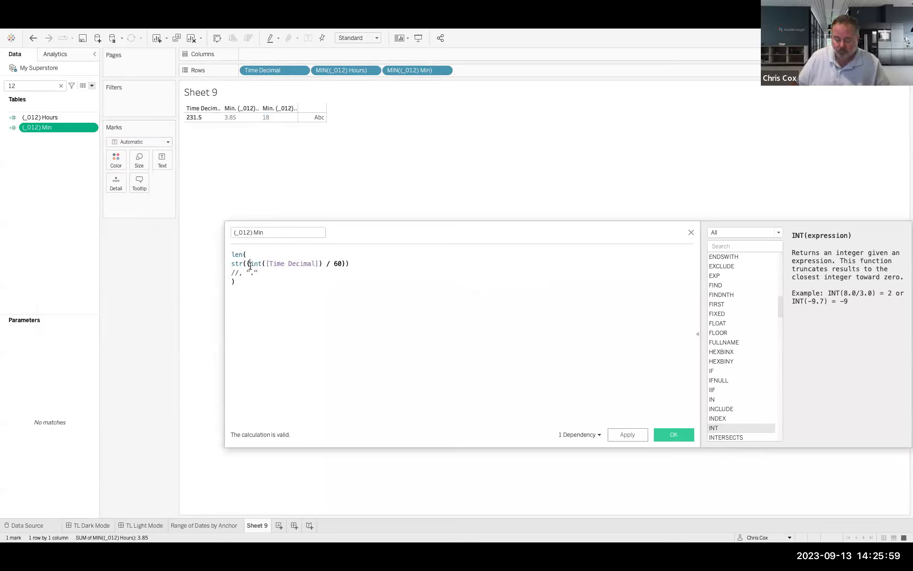
key(BackSpace)
text(round()
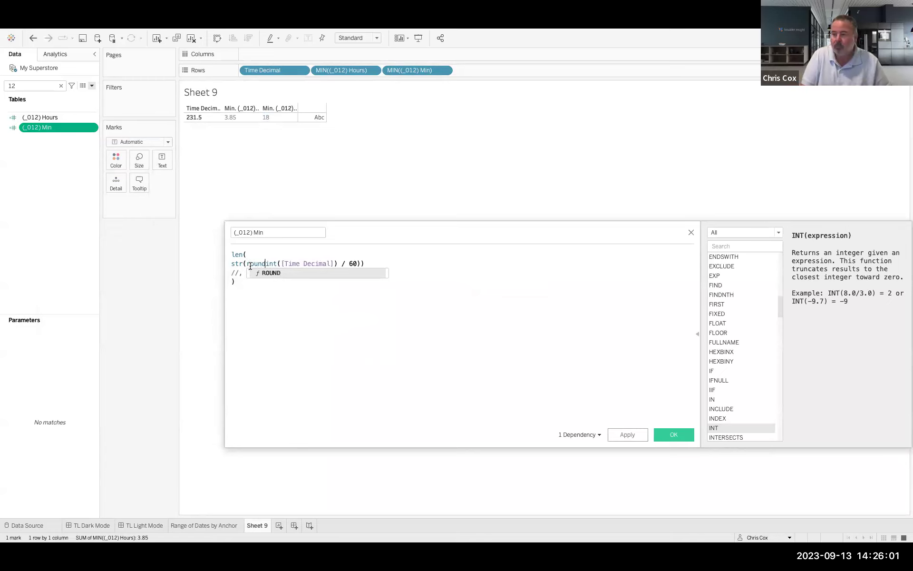
click(365, 263)
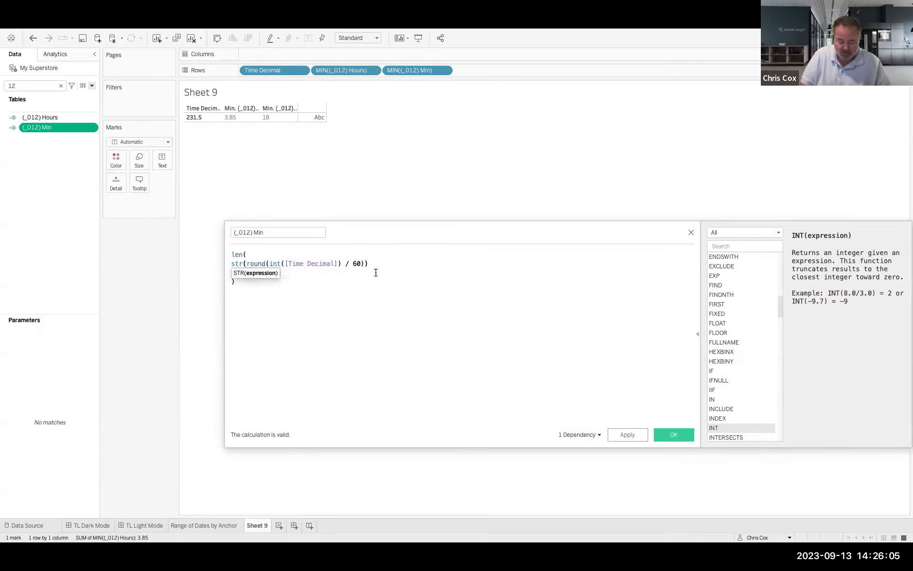
text(, 2)
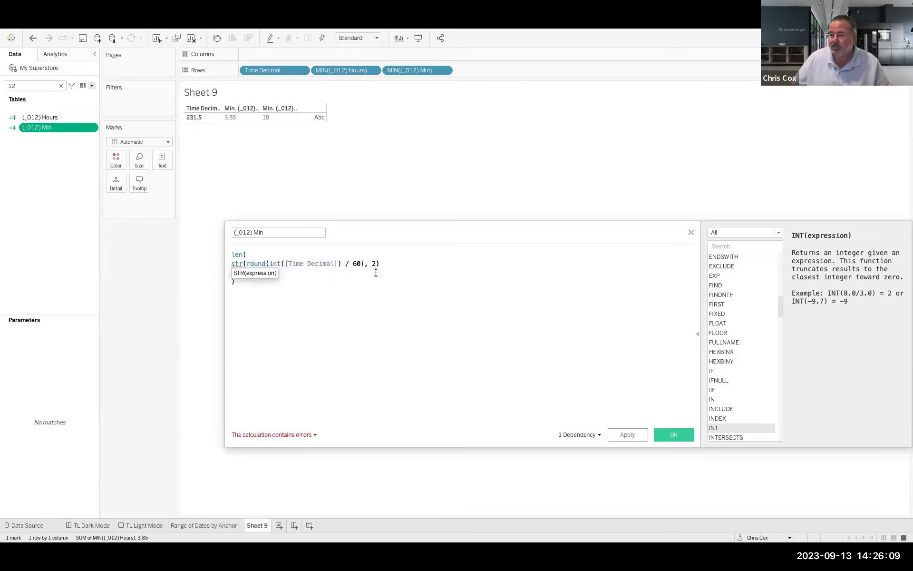
click(381, 264)
text())
Check the formula's error details and try shifting a closing parenthesis from the end to before the , 2 argument.
click(272, 434)
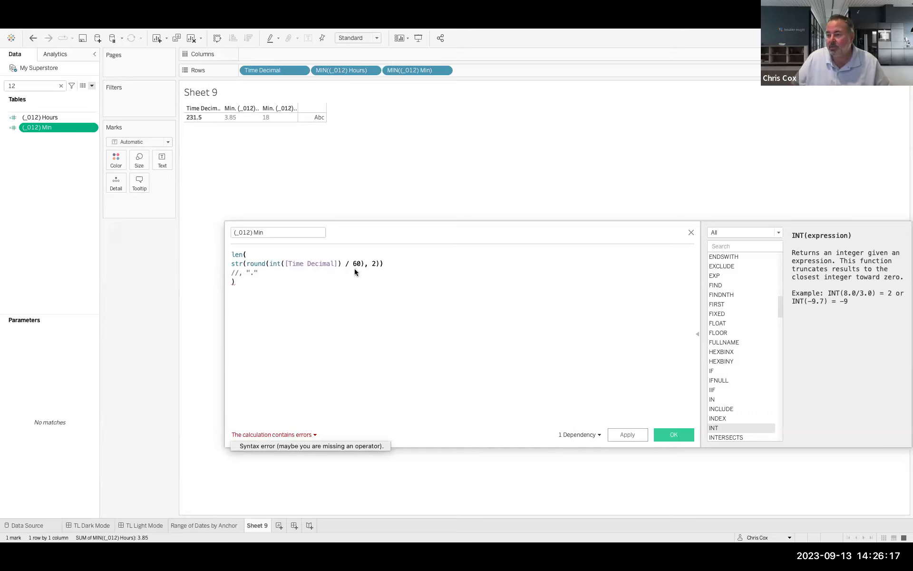
click(376, 295)
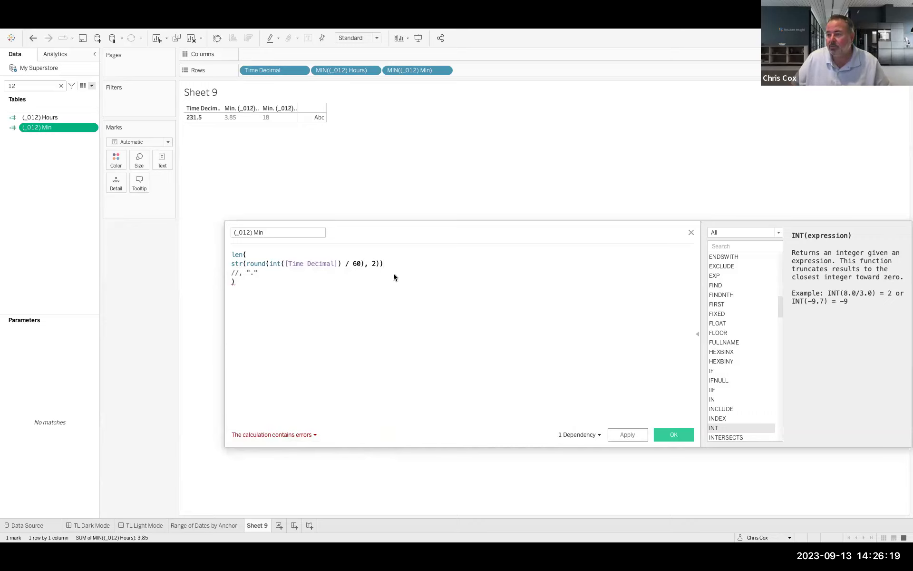
key(BackSpace)
click(365, 266)
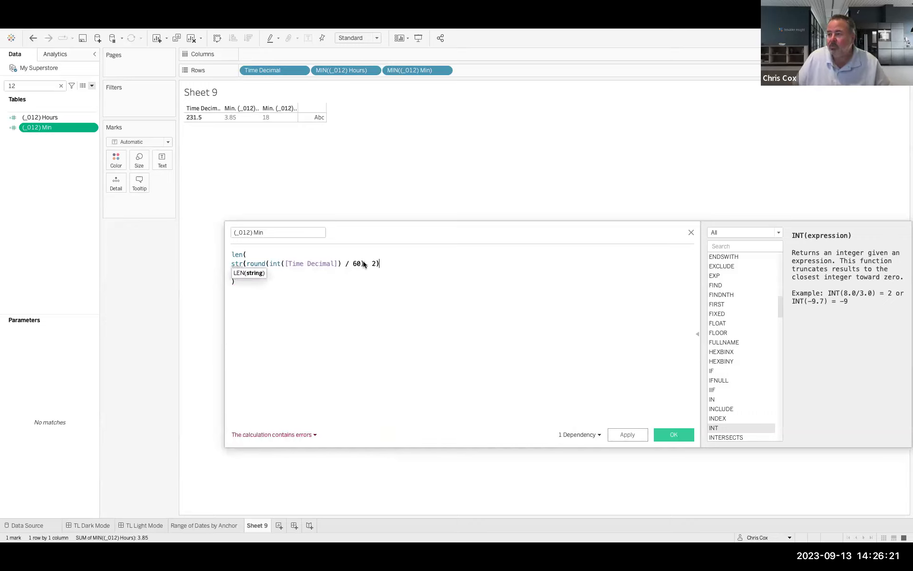
text())
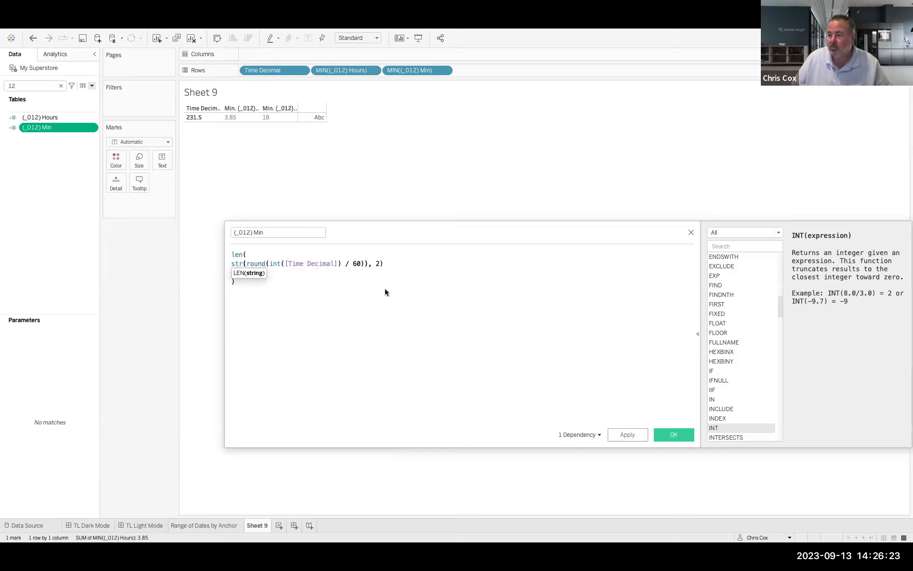
key(BackSpace)
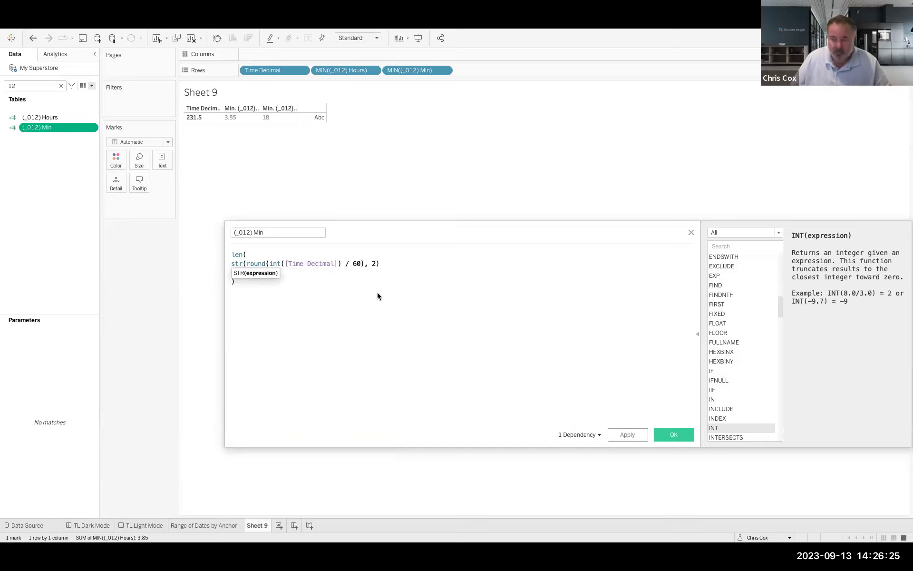
Undo the round edits in the (_012) Min formula.
key(super+z)
key(super+z)
key(super+z)
key(super+z)
key(super+z)
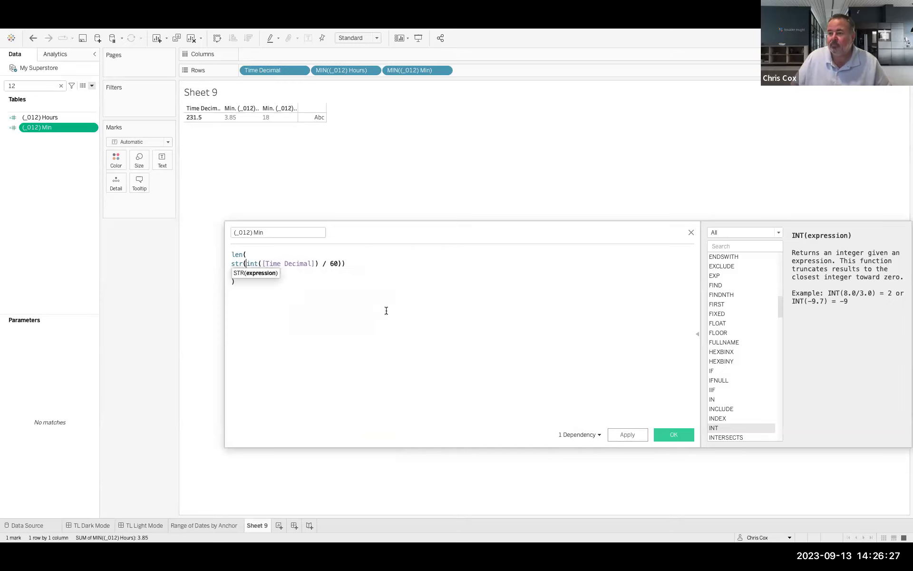
key(super+z)
key(super+z)
Delete one opening parenthesis between str and int, and save the (_012) Min calculation.
click(386, 311)
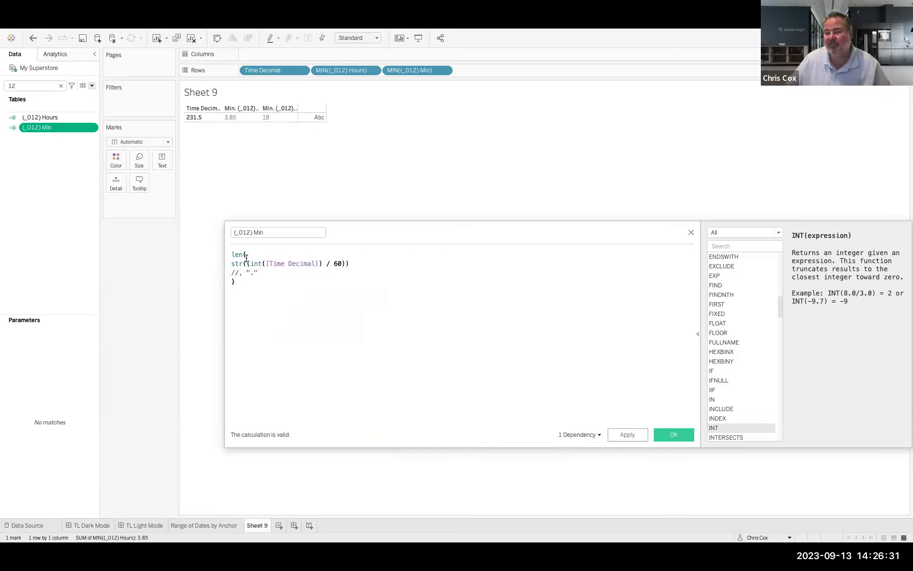
key(BackSpace)
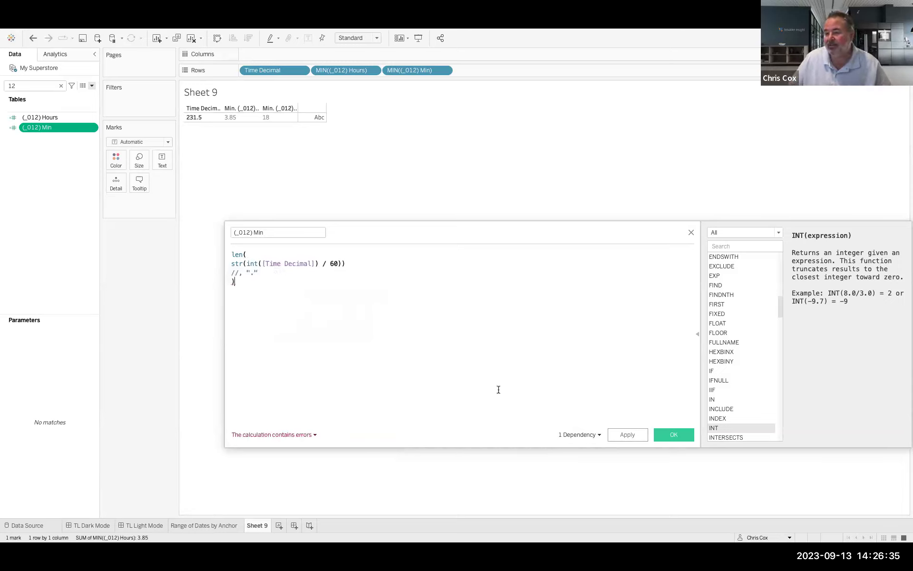
click(657, 434)
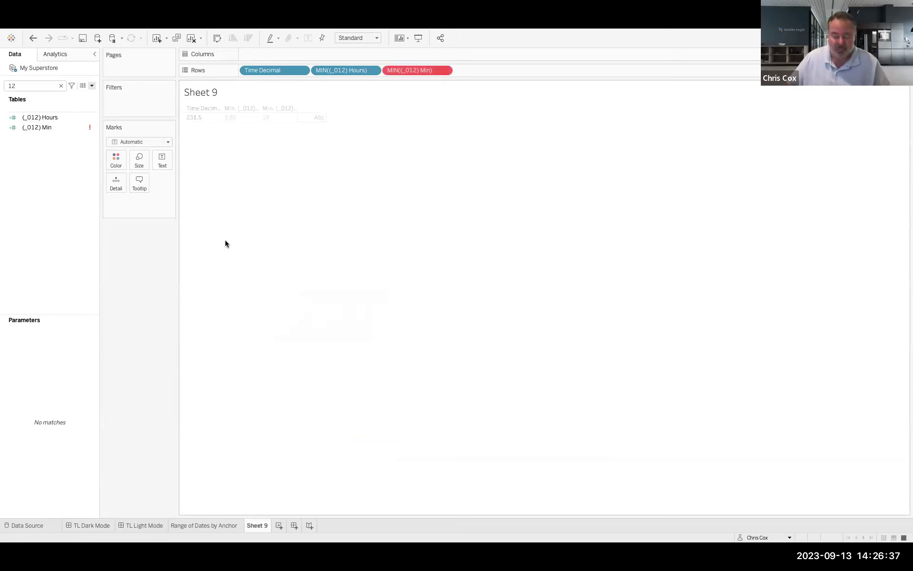
Reduce the len argument in (_012) Min to str(int([Time Decimal]) / 60) by removing the redundant parentheses, and apply the calculation.
right_click(61, 130)
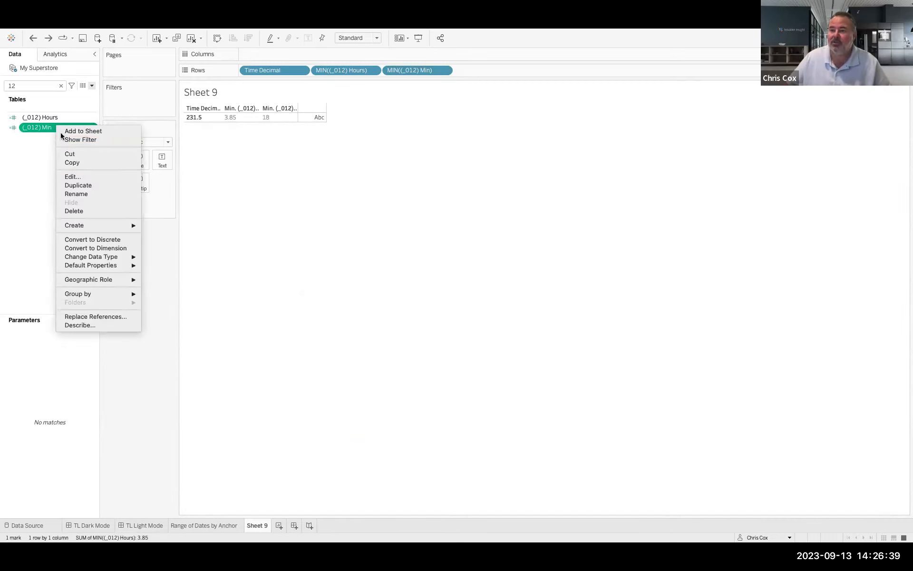
click(76, 176)
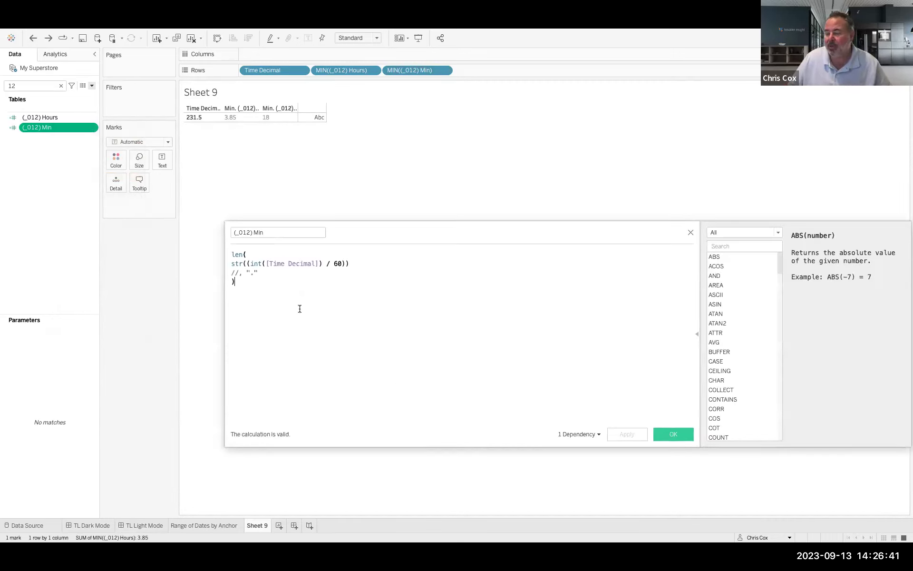
click(248, 264)
key(BackSpace)
text(()
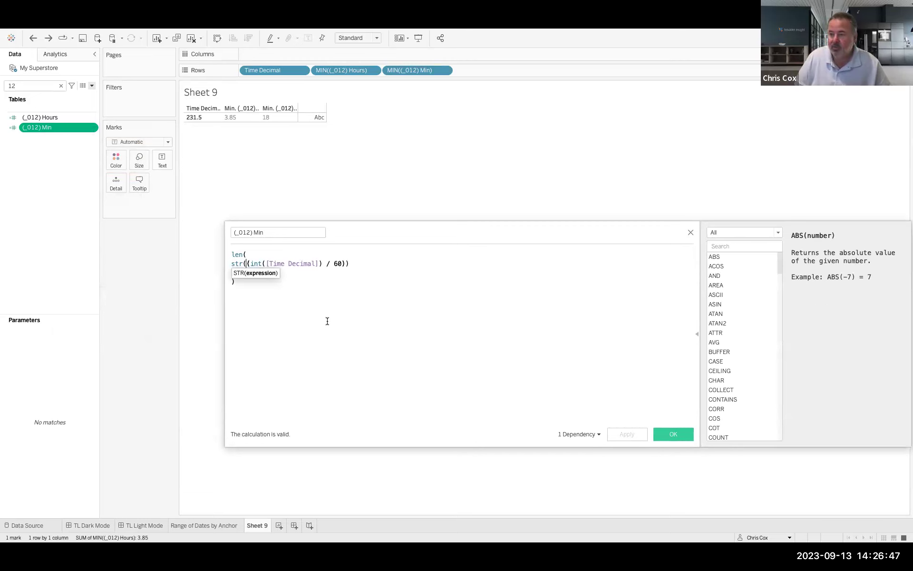
key(BackSpace)
click(351, 265)
key(BackSpace)
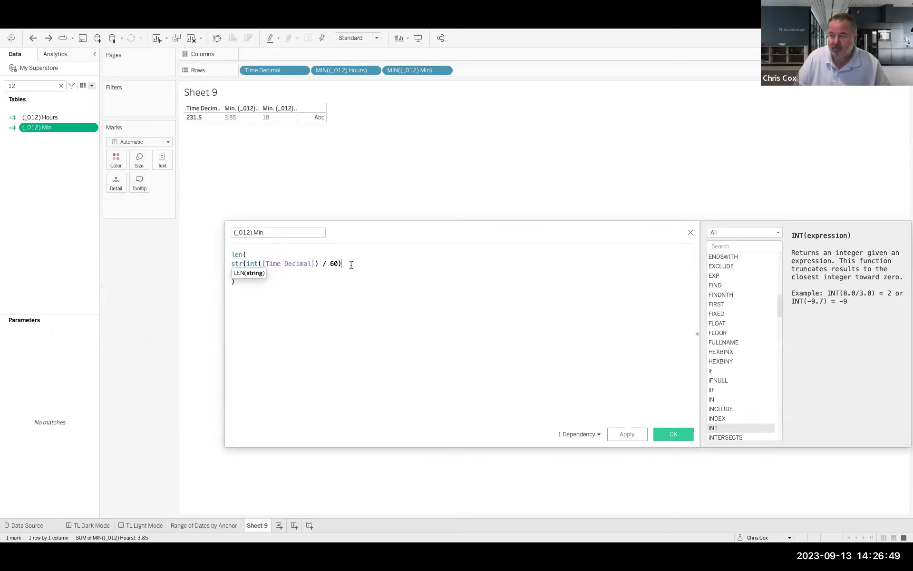
click(622, 433)
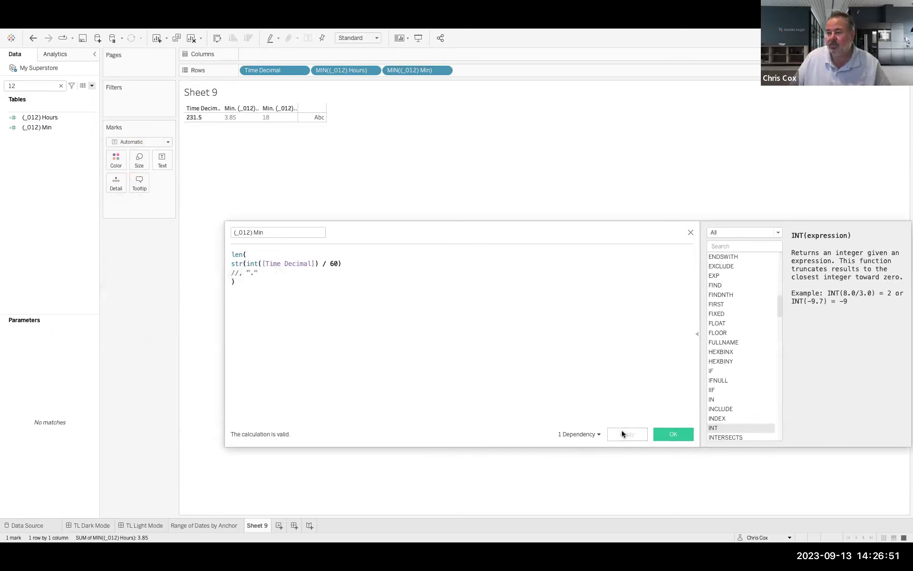
Wrap the str(int([Time Decimal]) / 60) expression in the (_012) Min formula in an int function.
click(262, 264)
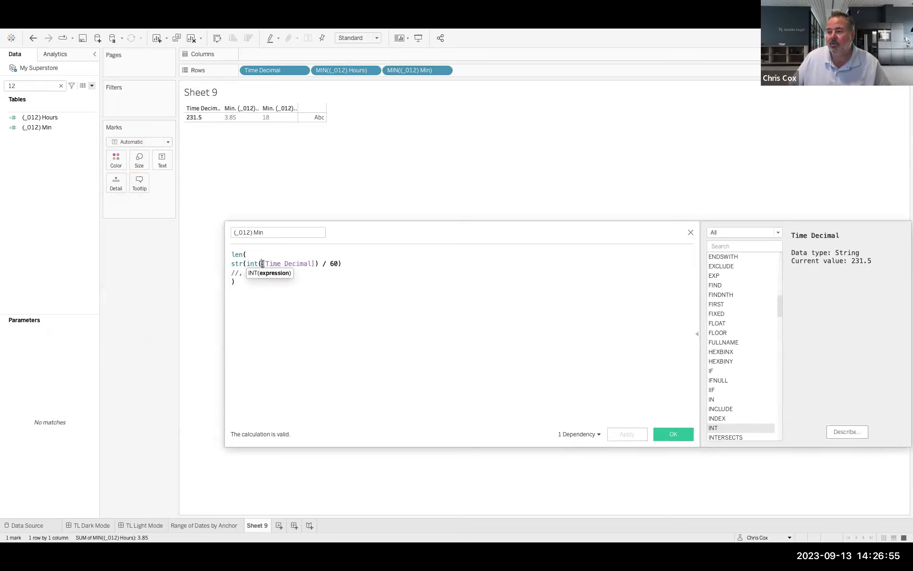
click(231, 263)
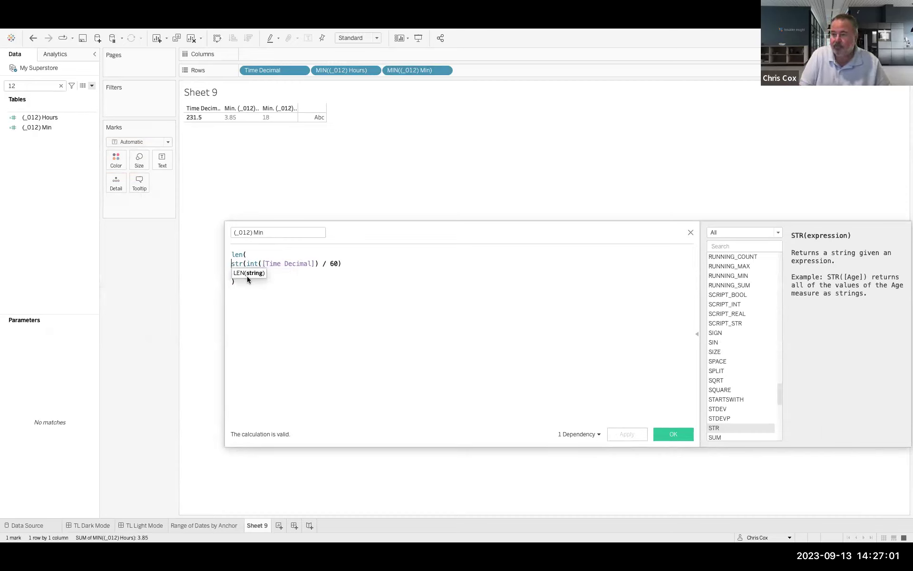
text(int()
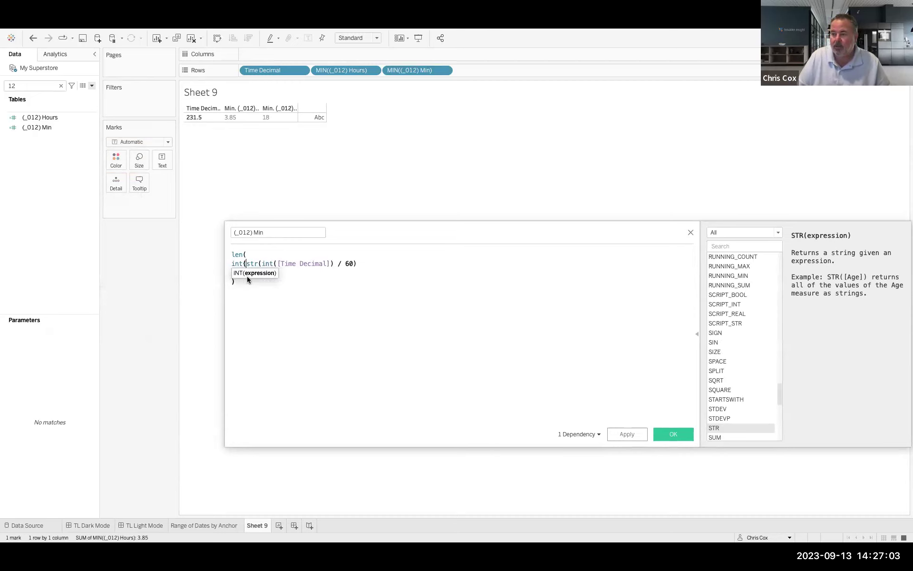
click(366, 261)
text())
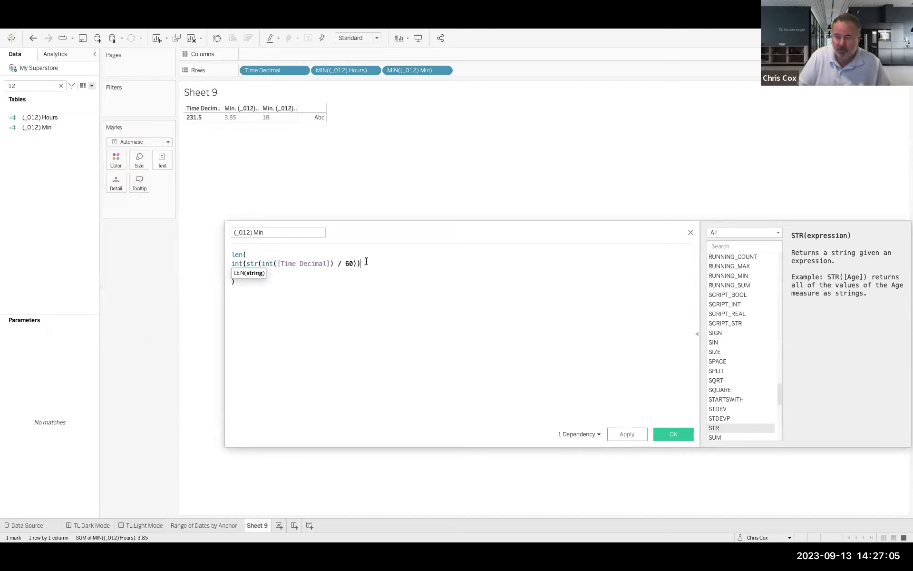
Enclose the outer int expression in a round function with 2 decimals.
click(233, 264)
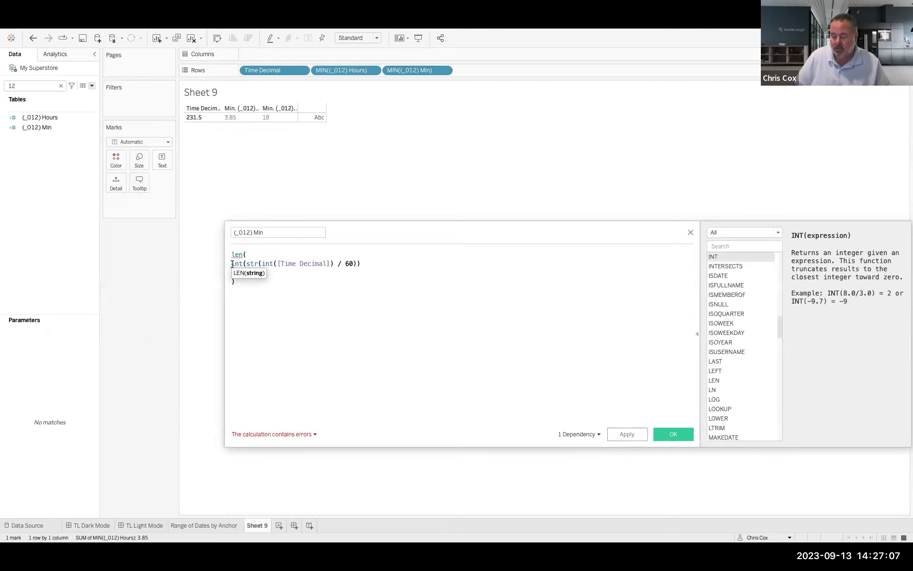
text(roiund()
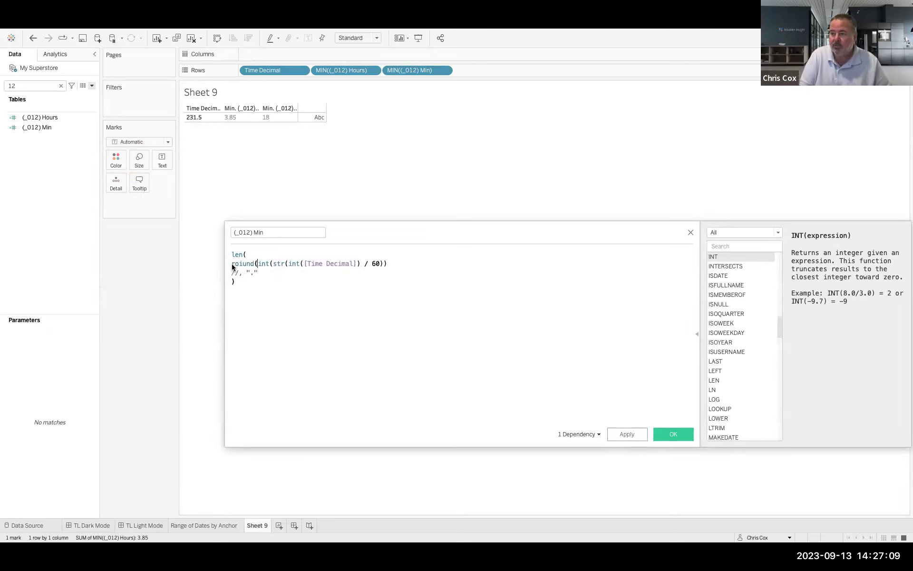
key(BackSpace)
key(BackSpace)
key(BackSpace)
key(BackSpace)
key(BackSpace)
text(und)
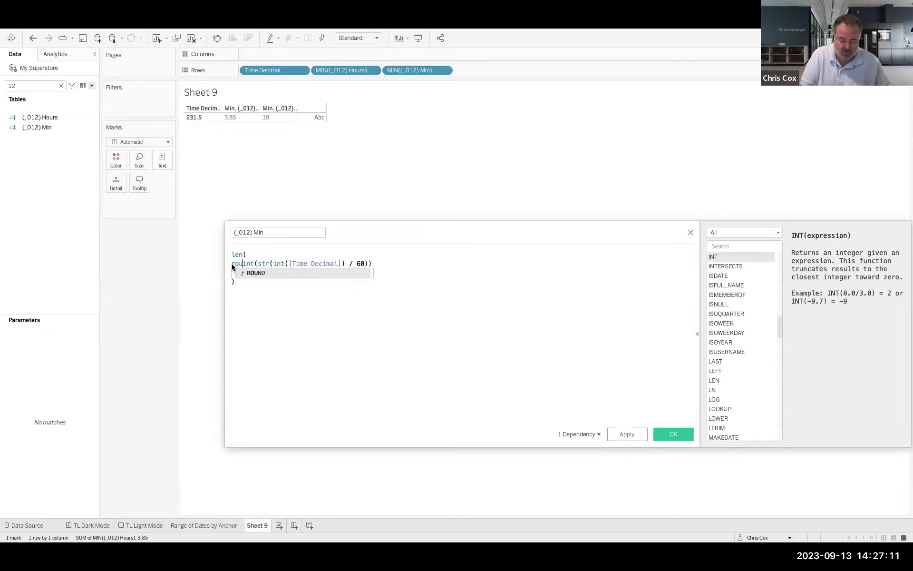
text(()
click(392, 265)
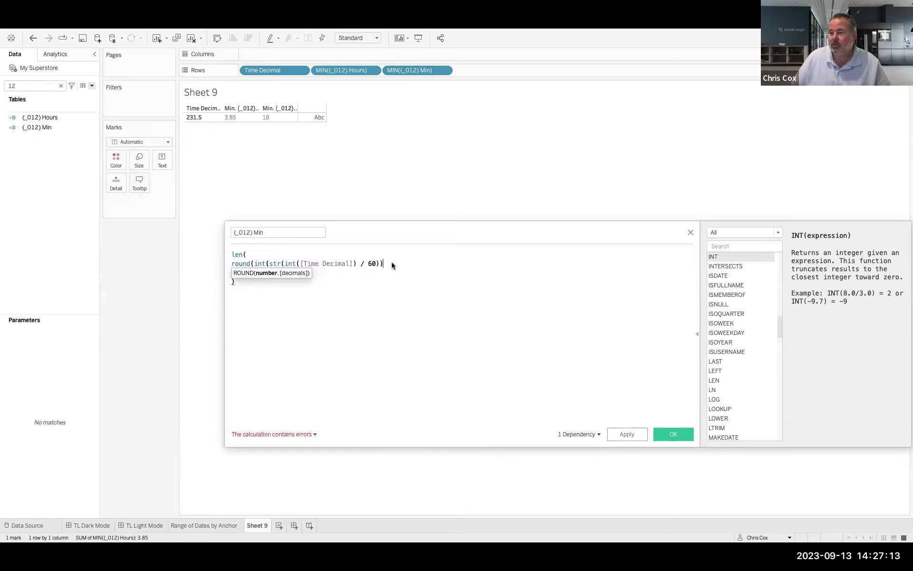
text(, 2))
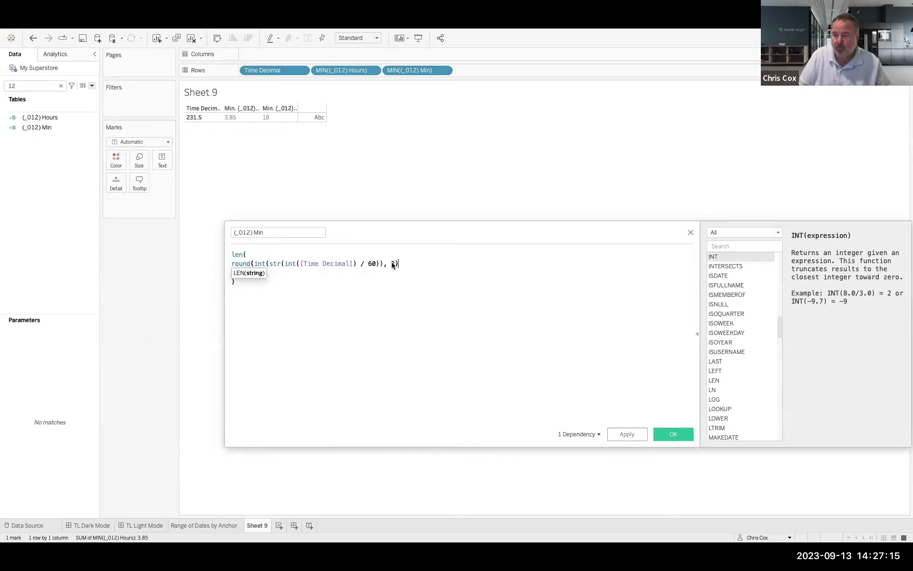
Convert the round result to a string with an outer str function and apply the (_012) Min calculation.
click(238, 267)
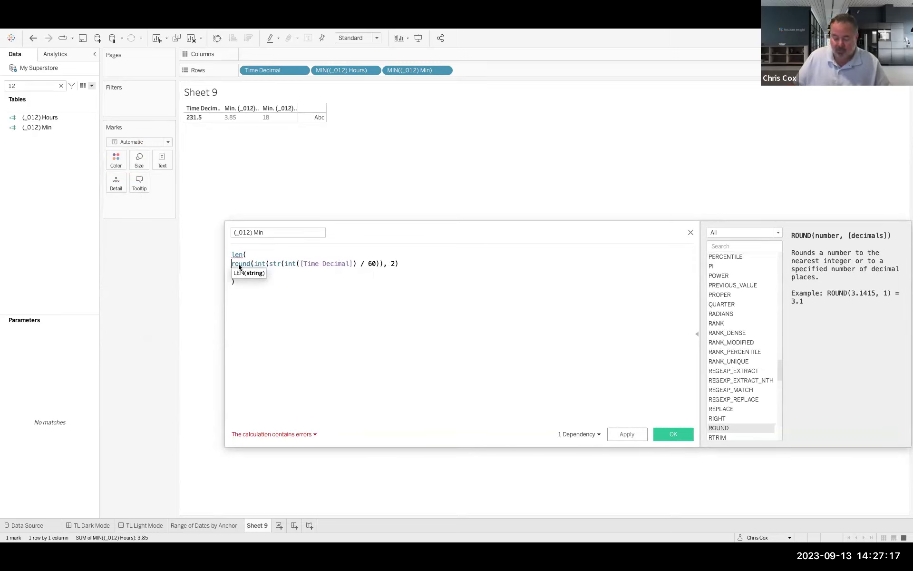
text(str()
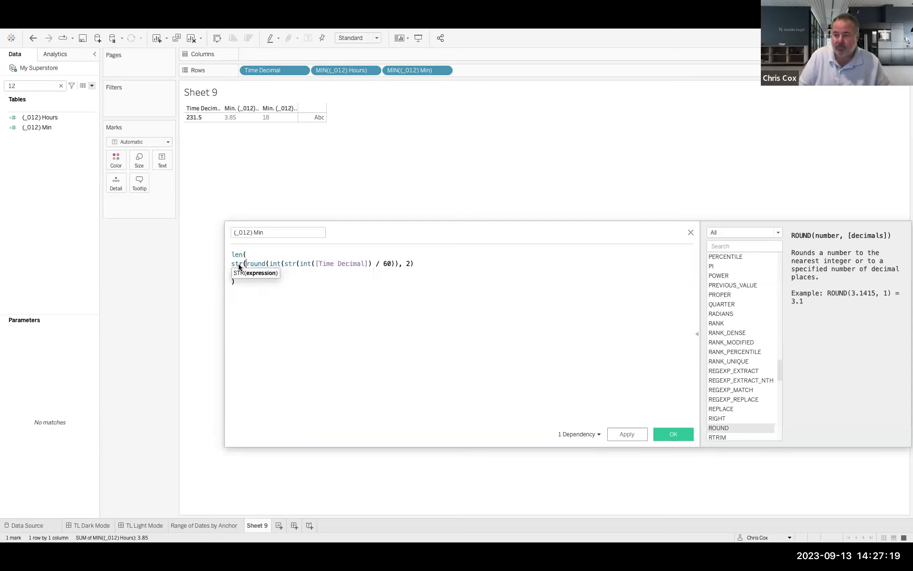
click(432, 264)
text())
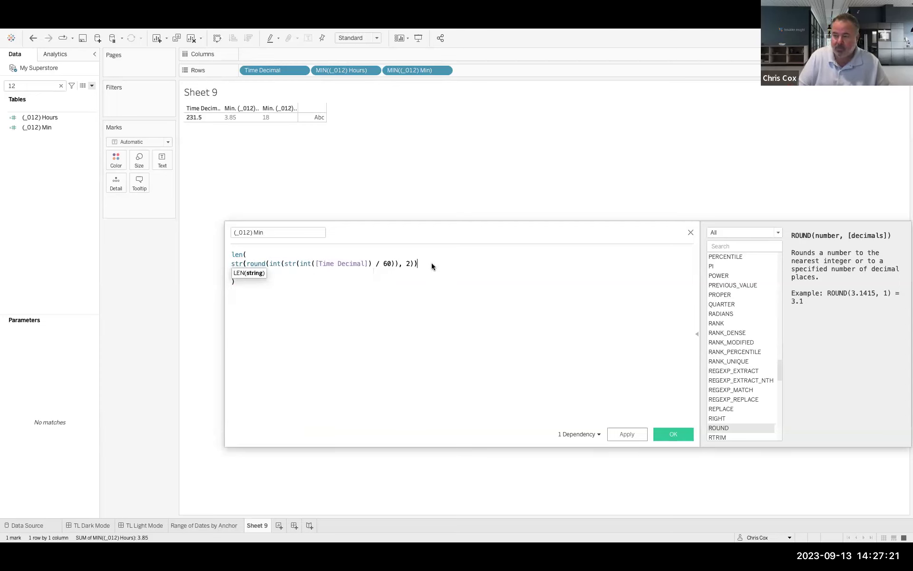
click(634, 434)
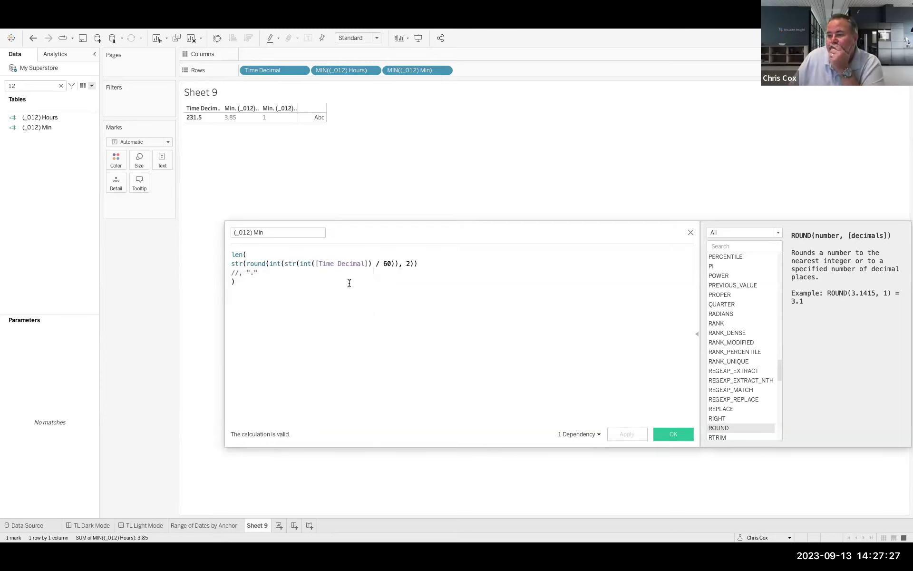
Try float instead of int inside the round function and apply the calculation.
double_click(276, 265)
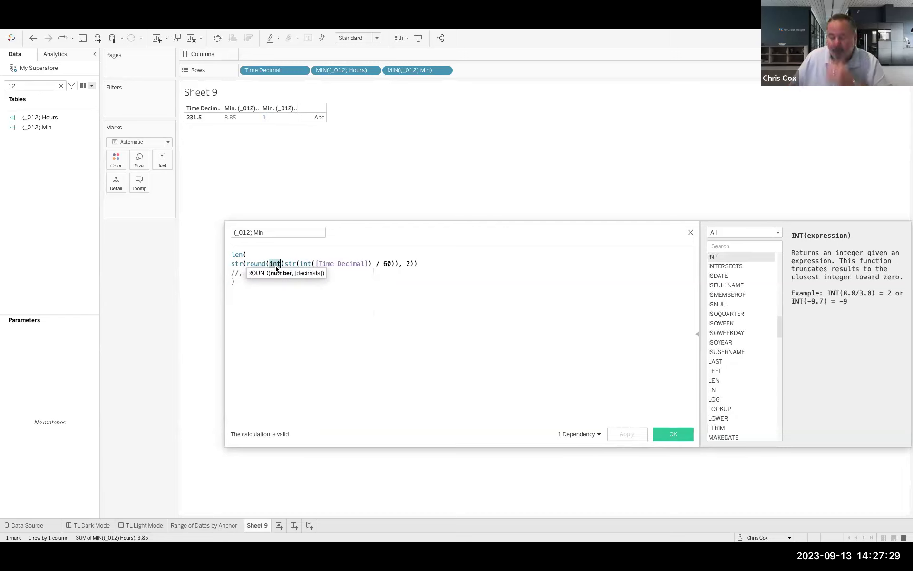
text(float)
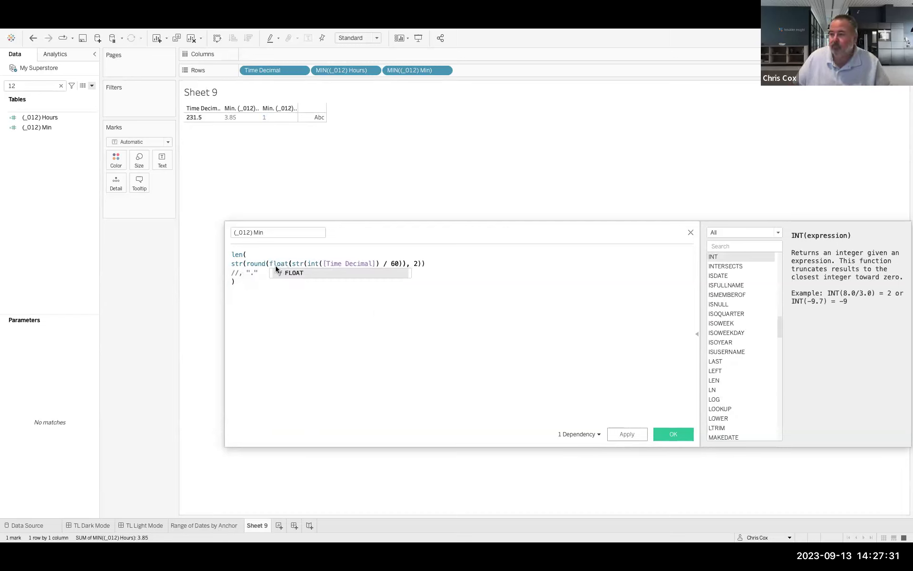
click(625, 436)
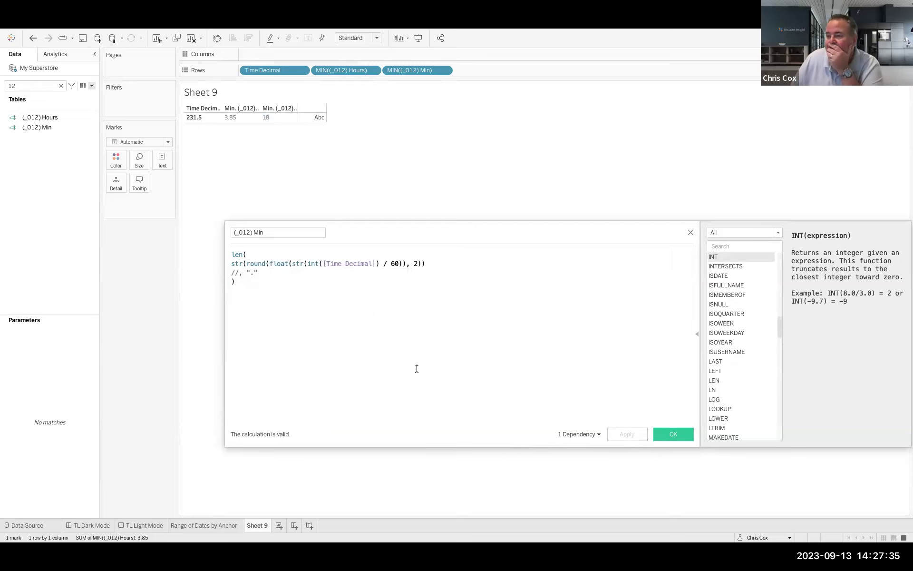
Put int( back in place of float( inside the round function and save the (_012) Min calculation.
double_click(280, 263)
key(BackSpace)
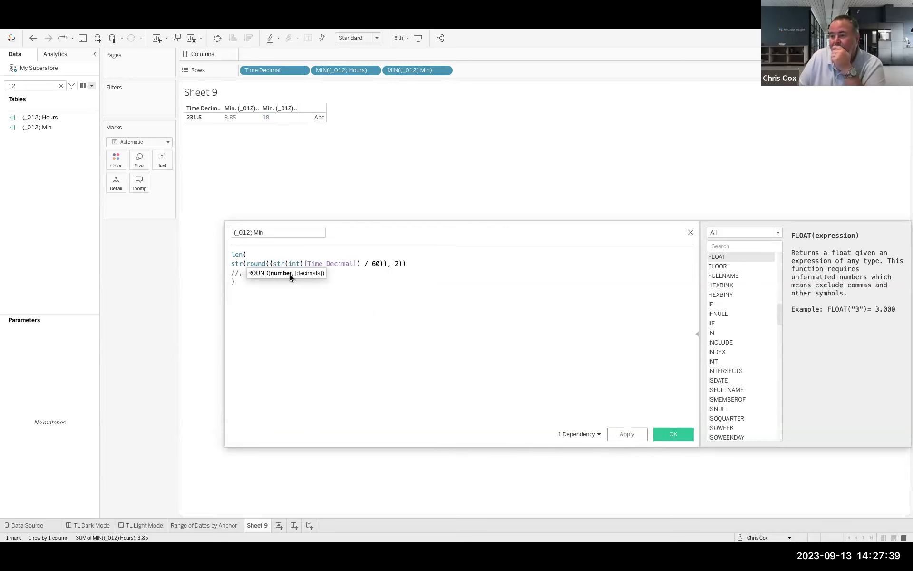
key(BackSpace)
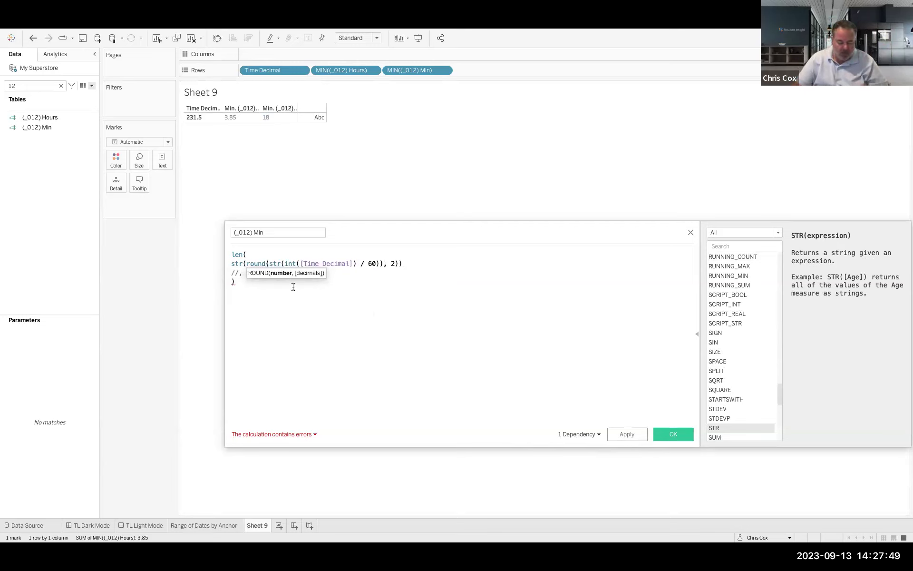
text(int)
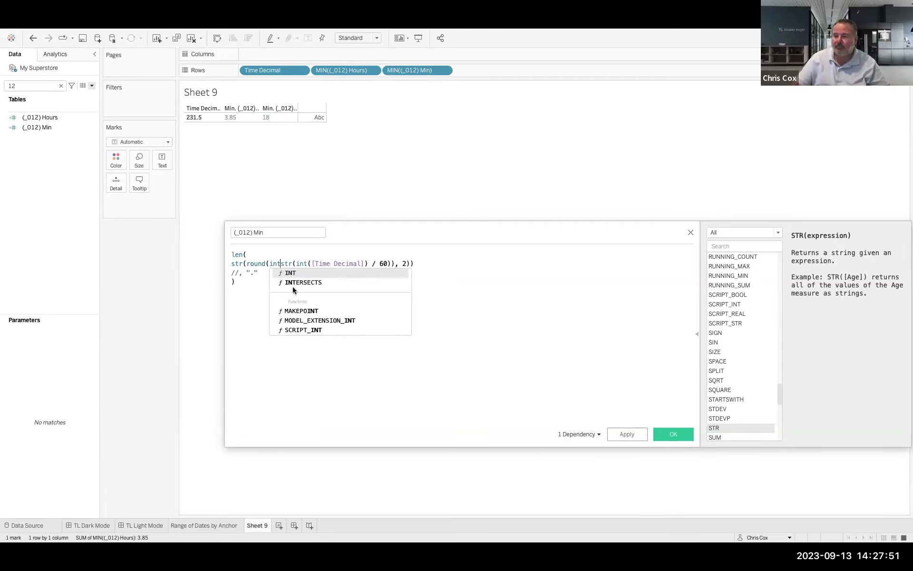
text(()
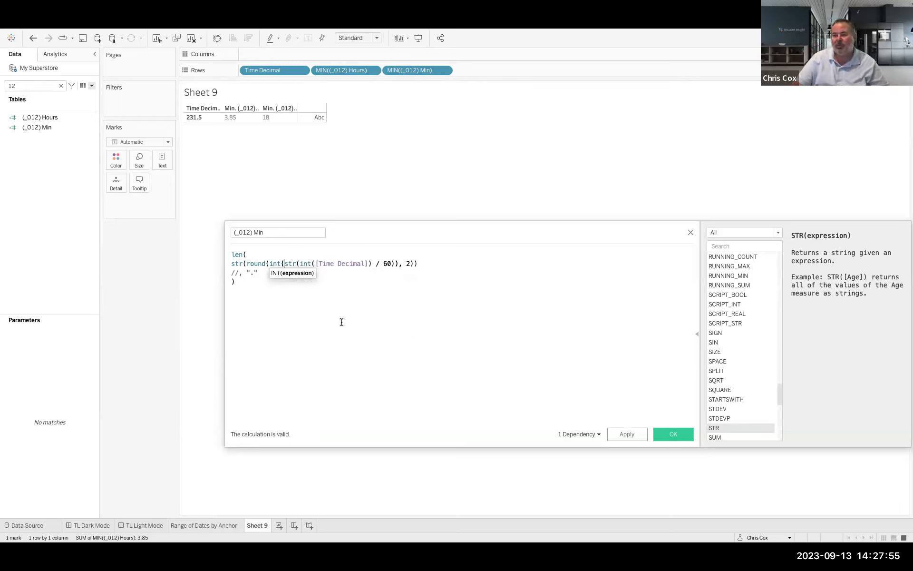
click(671, 434)
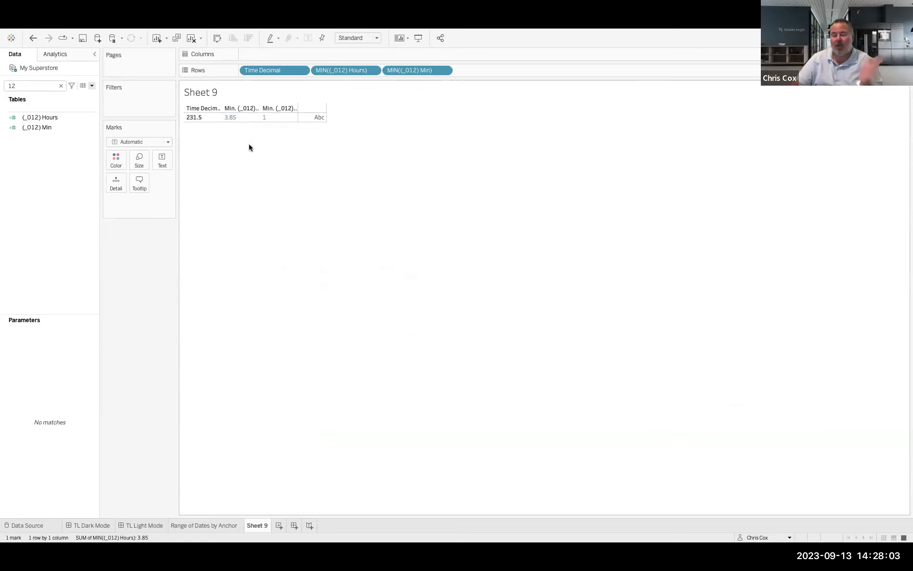
Reopen the (_012) Min calculation for editing and try opening a right( function on a new line above len(.
right_click(51, 127)
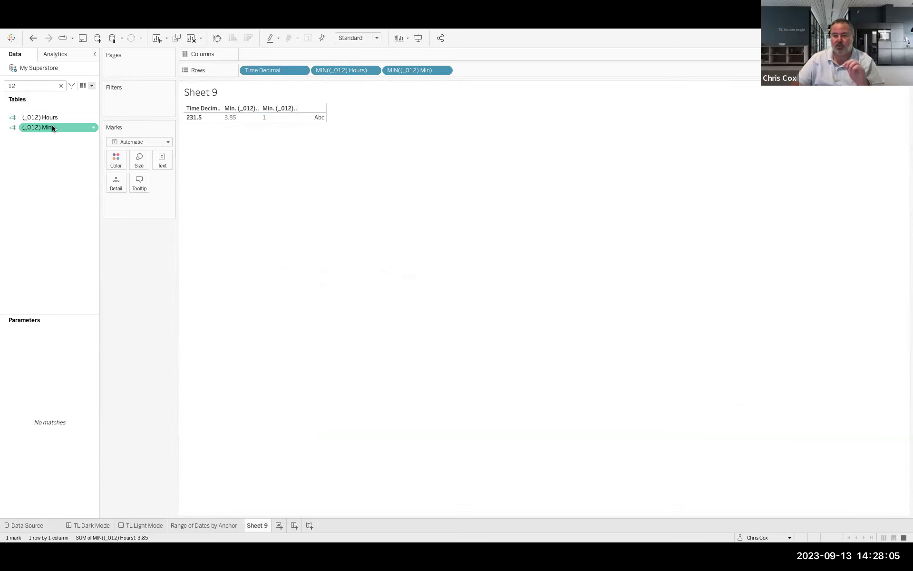
click(79, 176)
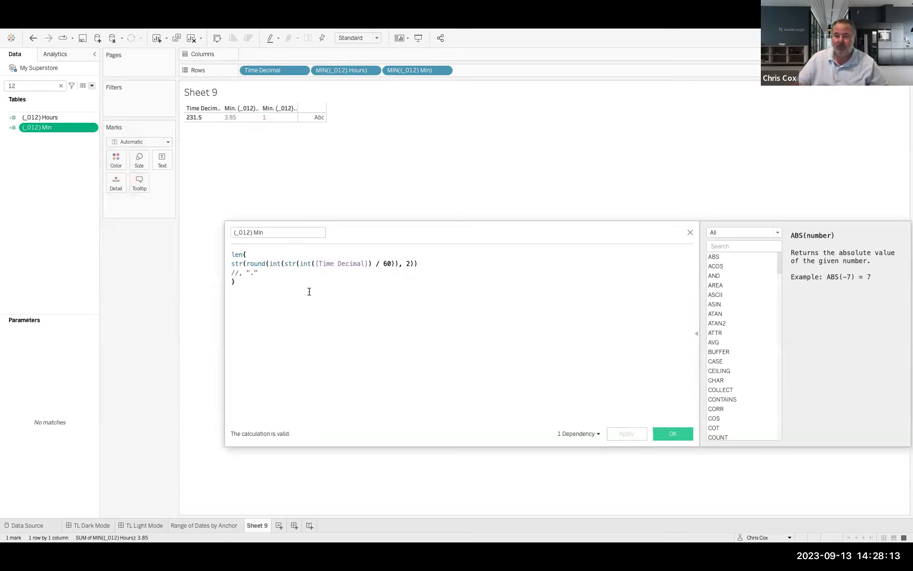
click(232, 264)
click(233, 255)
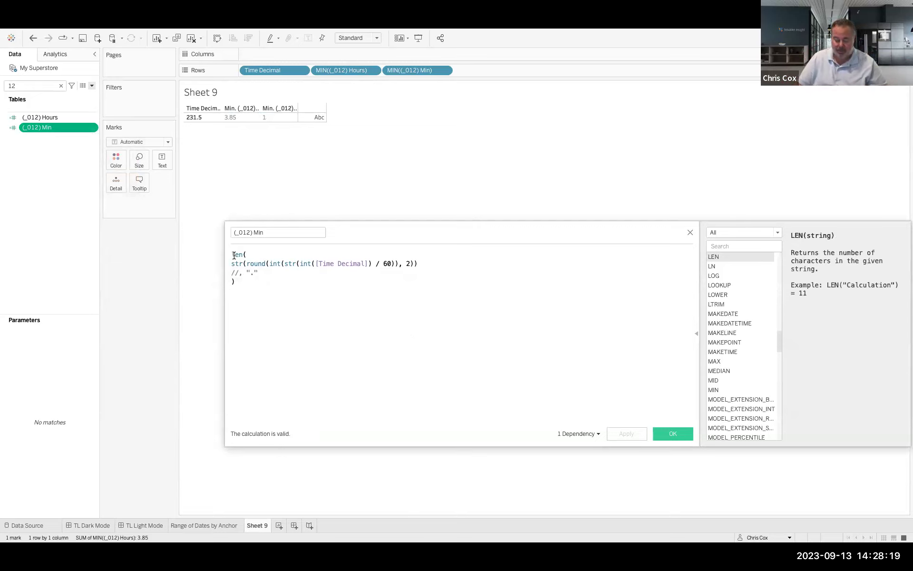
key(Return)
key(BackSpace)
key(BackSpace)
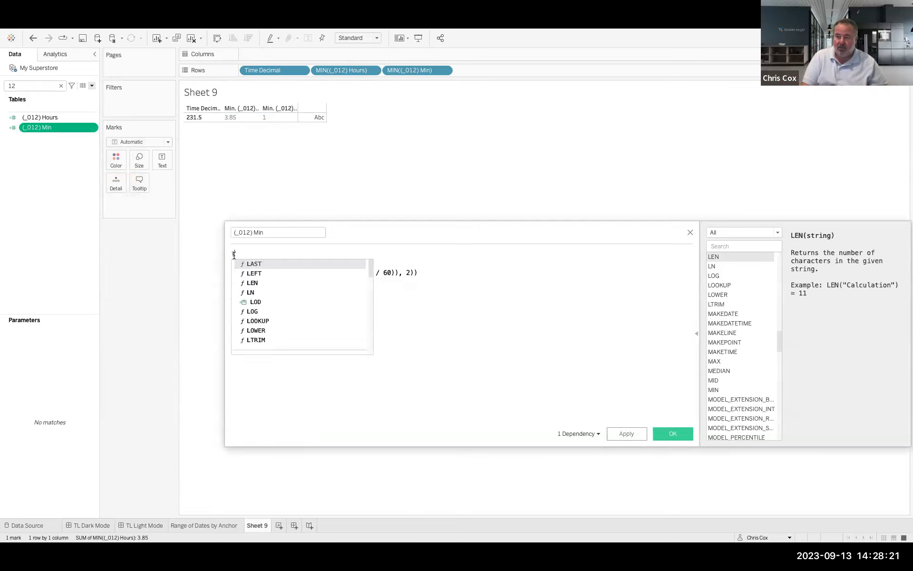
text(right()
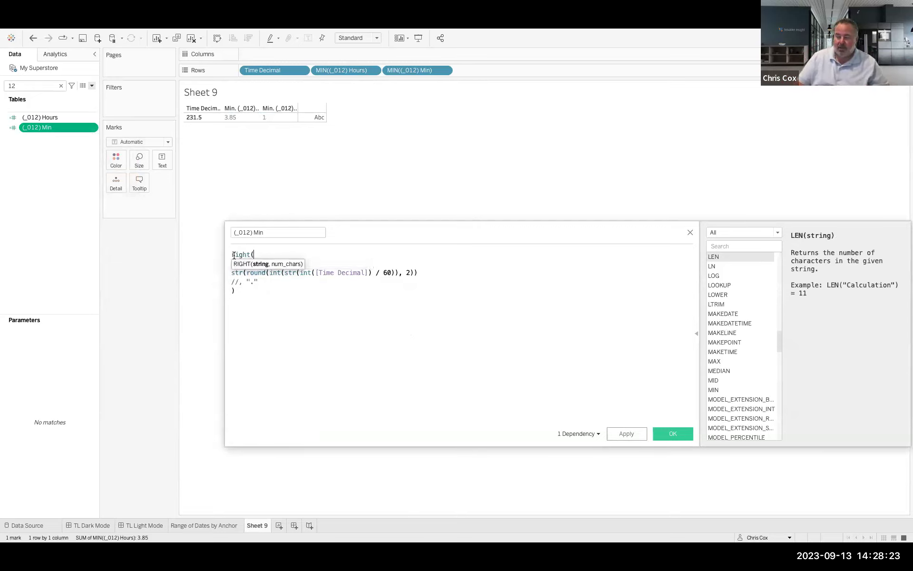
Add , 2 on a new line after the len expression as the right function's number of characters.
click(246, 291)
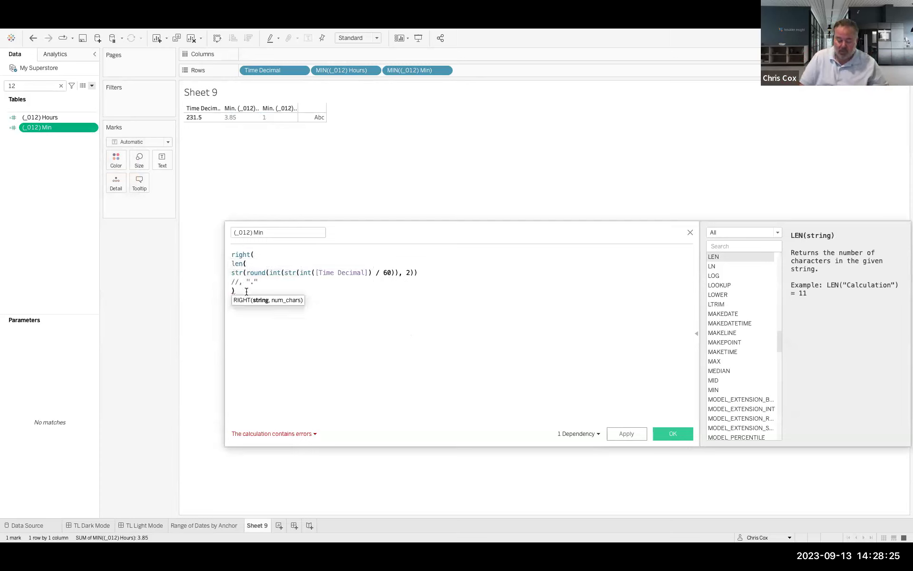
key(Return)
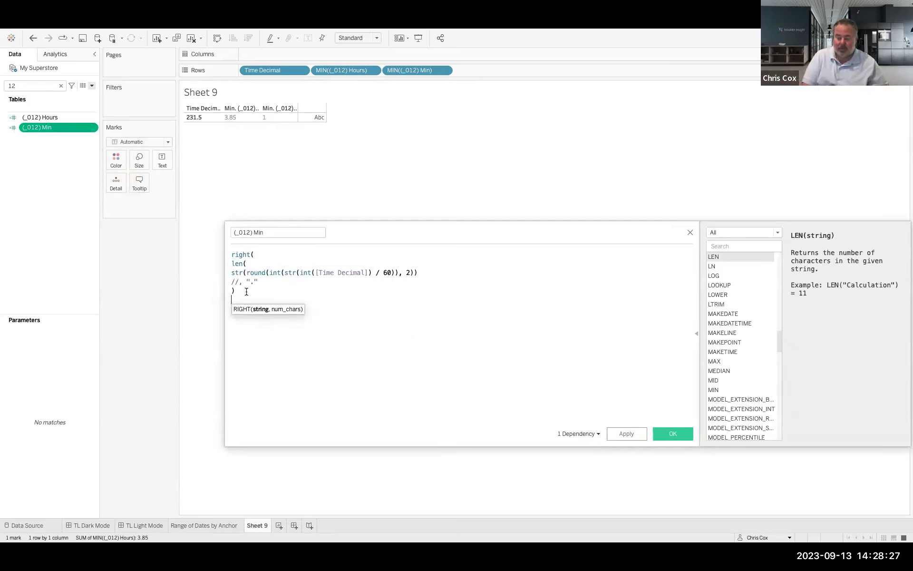
text(,)
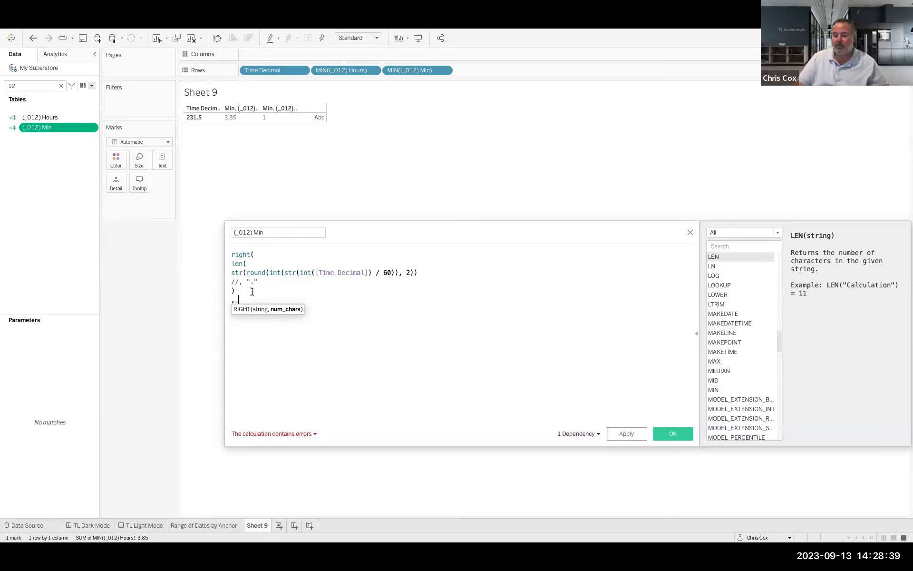
text(2)
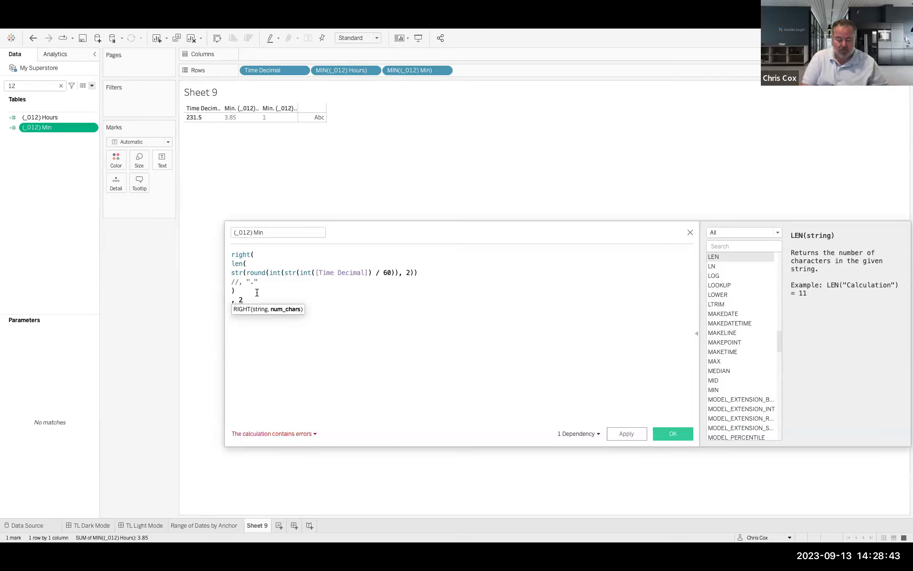
Remove the , 2 argument and the right( wrapper from the (_012) Min formula.
key(BackSpace)
key(BackSpace)
key(BackSpace)
key(BackSpace)
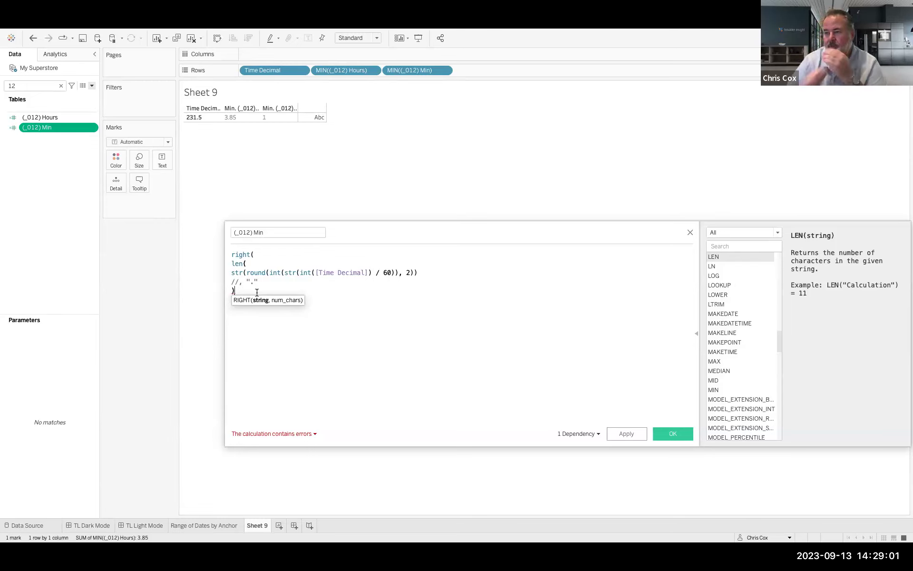
click(255, 254)
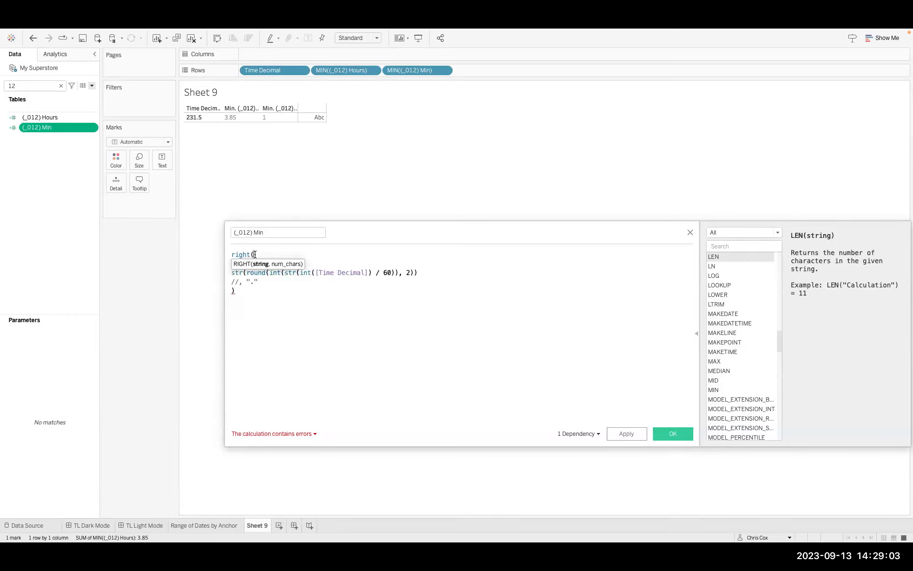
double_click(254, 255)
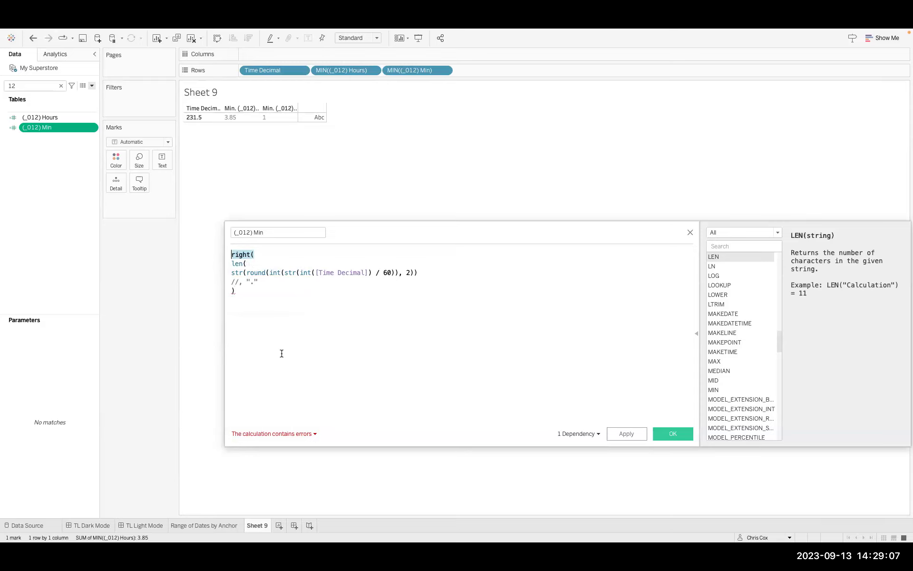
key(BackSpace)
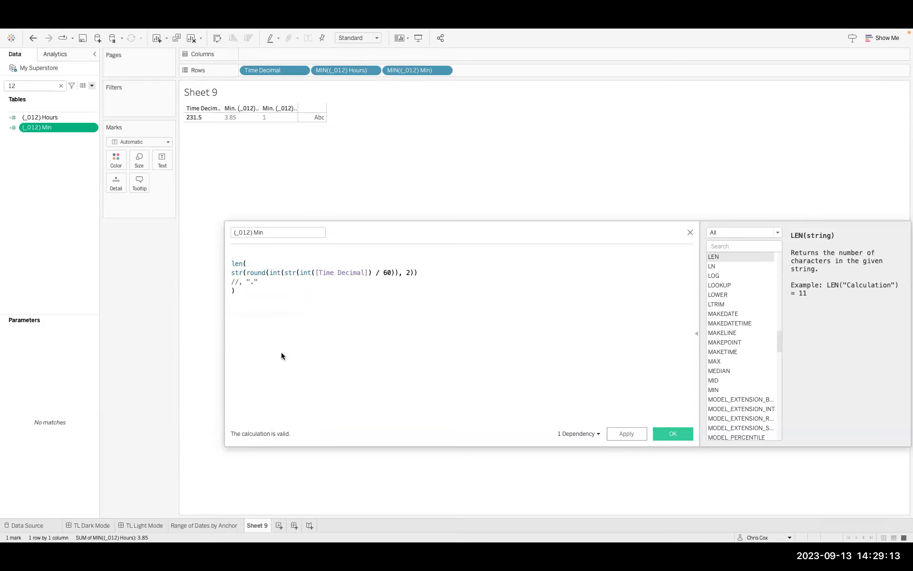
click(284, 346)
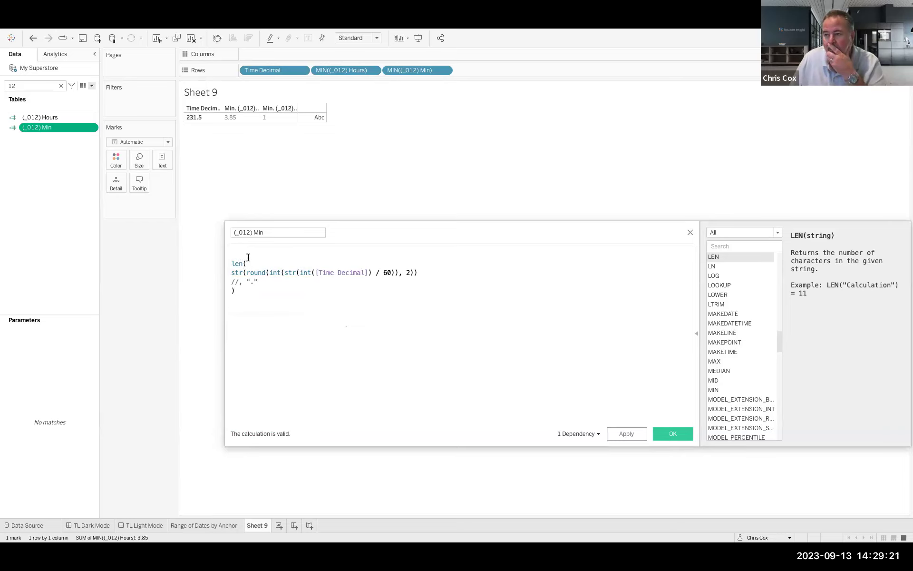
Save the (_012) Min calculation, and reopen it to review the str(round(int(...))) line inside len.
click(668, 433)
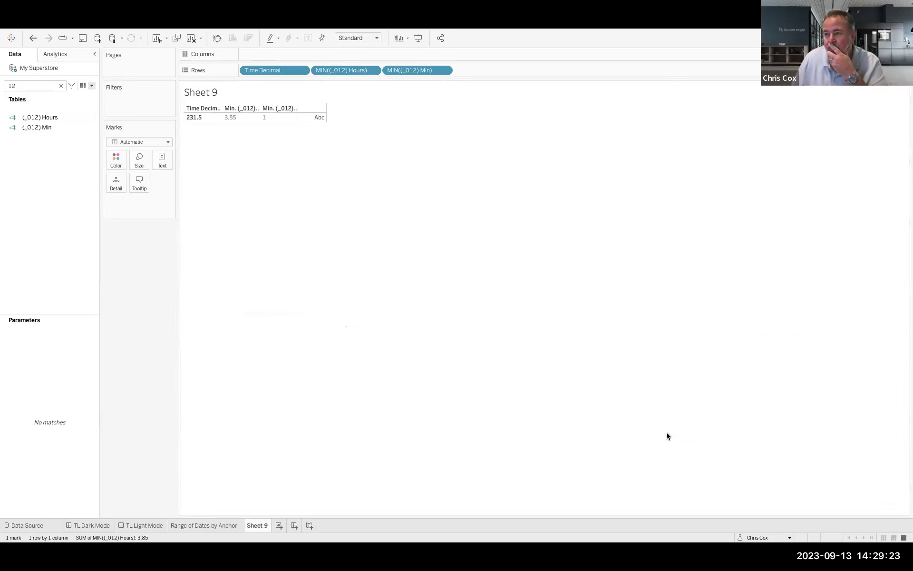
right_click(42, 128)
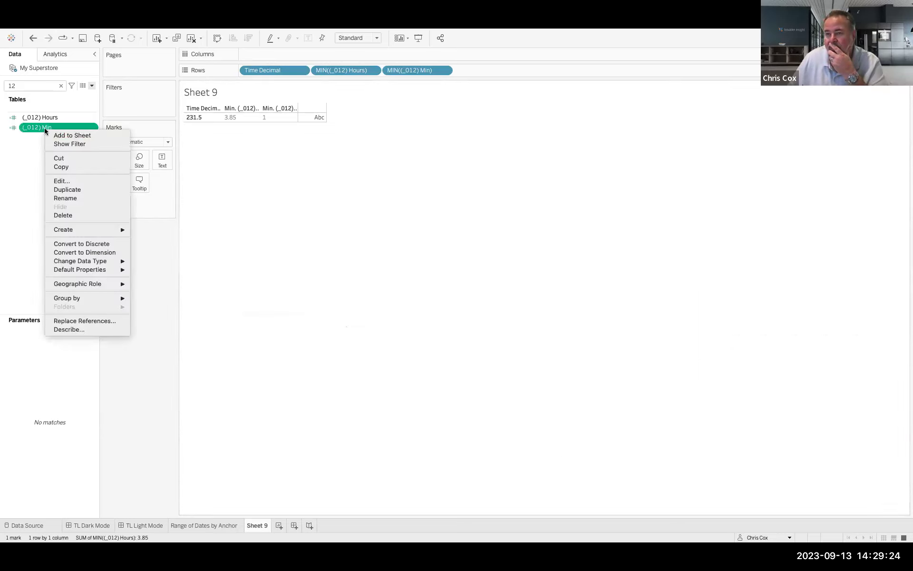
click(67, 180)
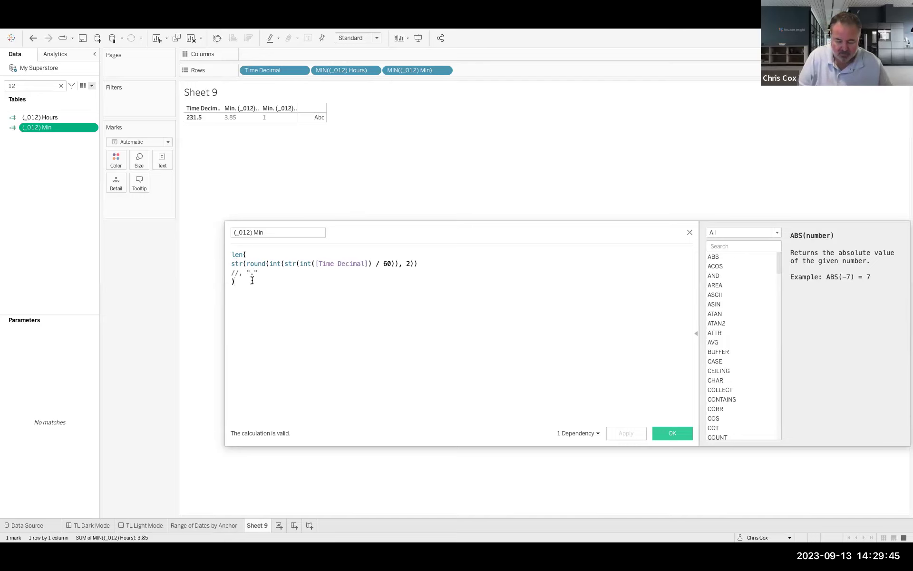
click(231, 254)
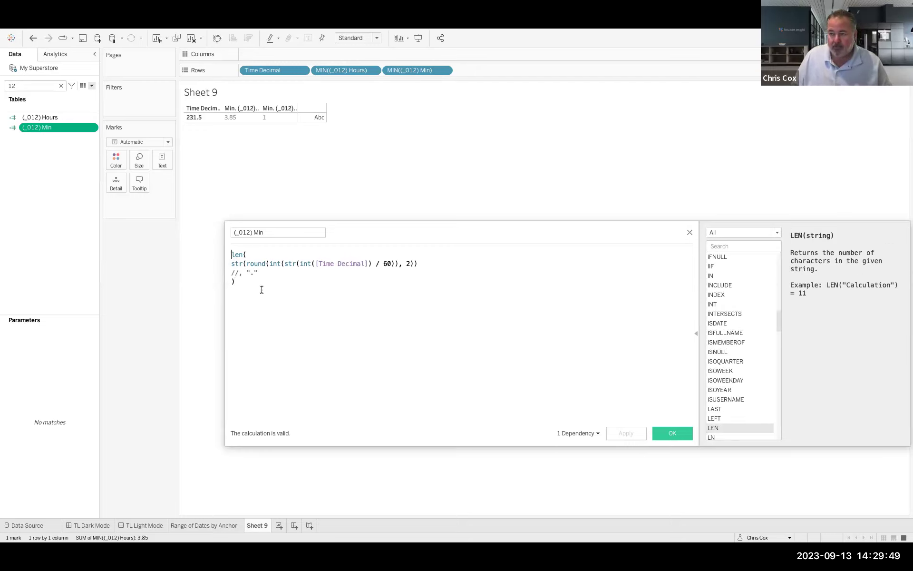
drag(232, 264, 437, 263)
click(437, 265)
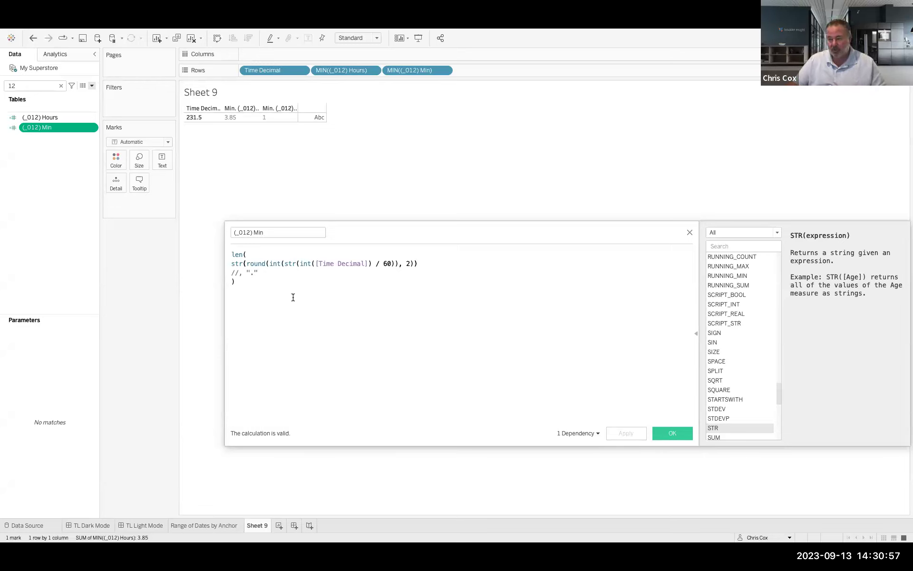
click(669, 432)
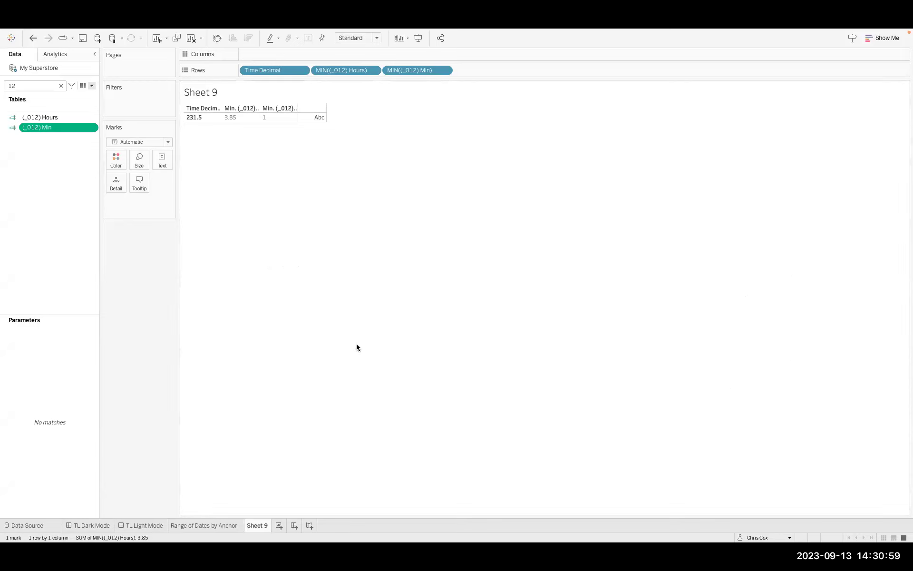
Look over the TL Dark Mode and TL Light Mode dashboards and return to Sheet 9.
click(88, 525)
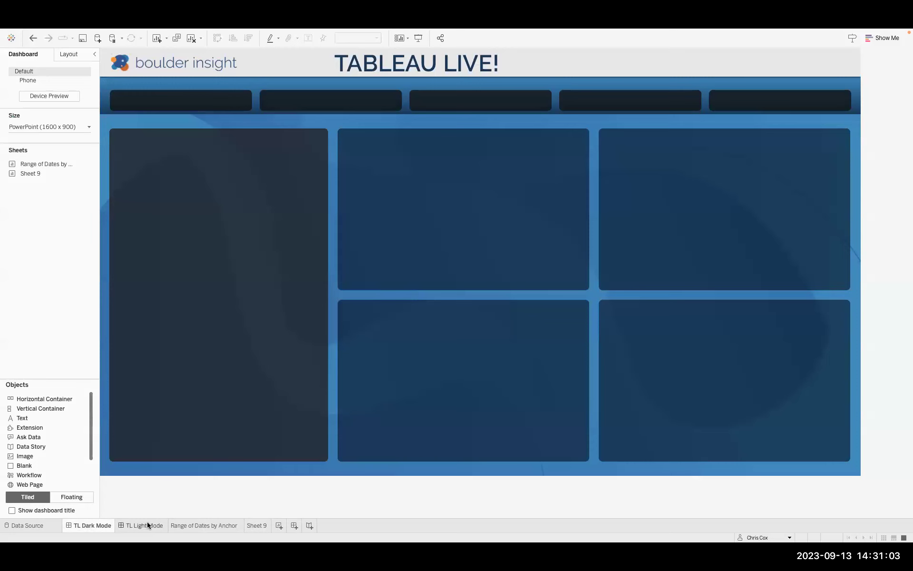
click(146, 523)
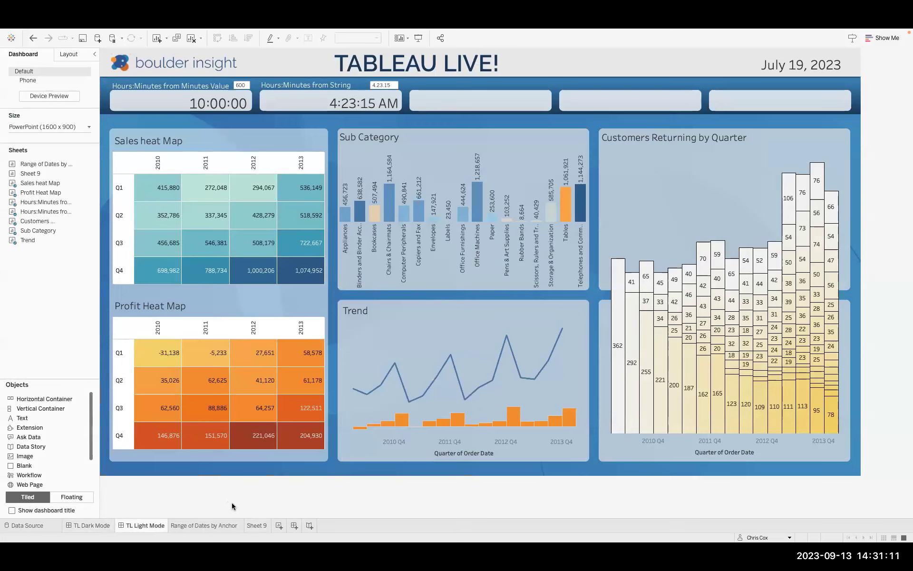
click(260, 525)
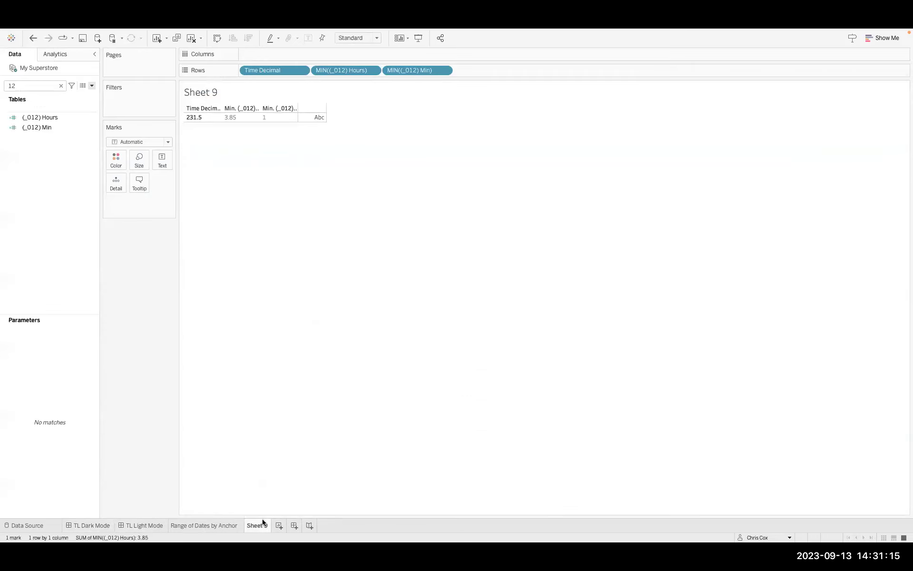
Clear the 12 field search and widen the data pane to fit the full field names.
click(61, 86)
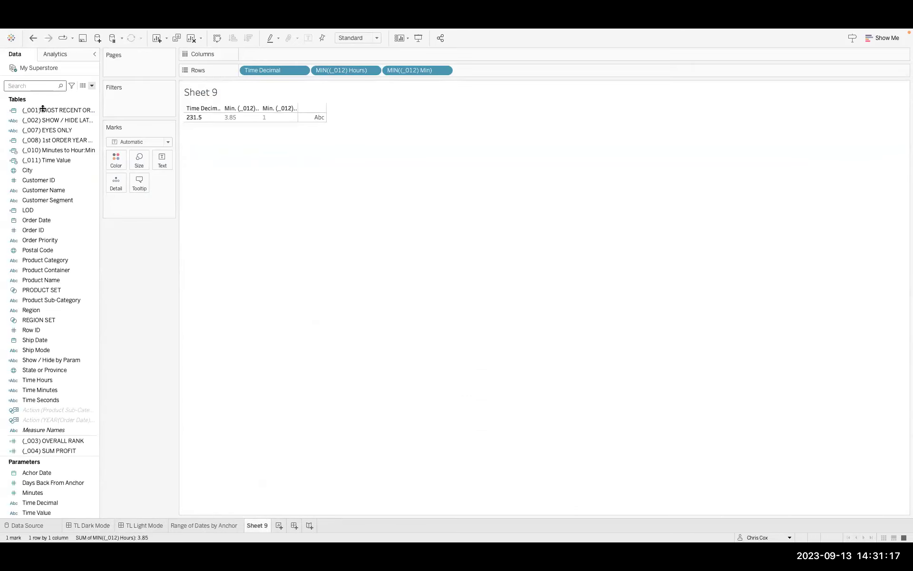
drag(99, 231, 146, 234)
click(173, 250)
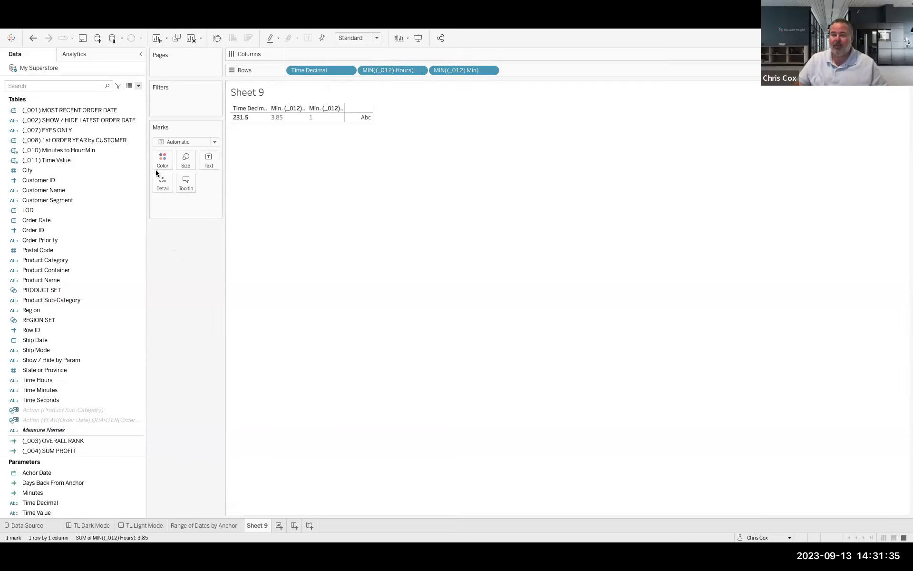
Start a new calculated field with a FIXED level-of-detail expression on [Customer ID], followed by a comma.
click(138, 85)
click(132, 95)
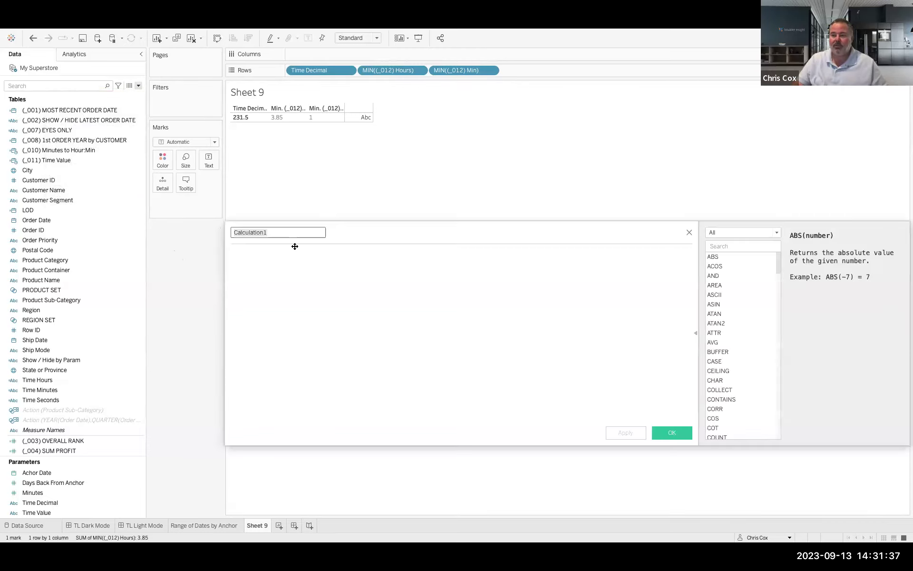
text({ F)
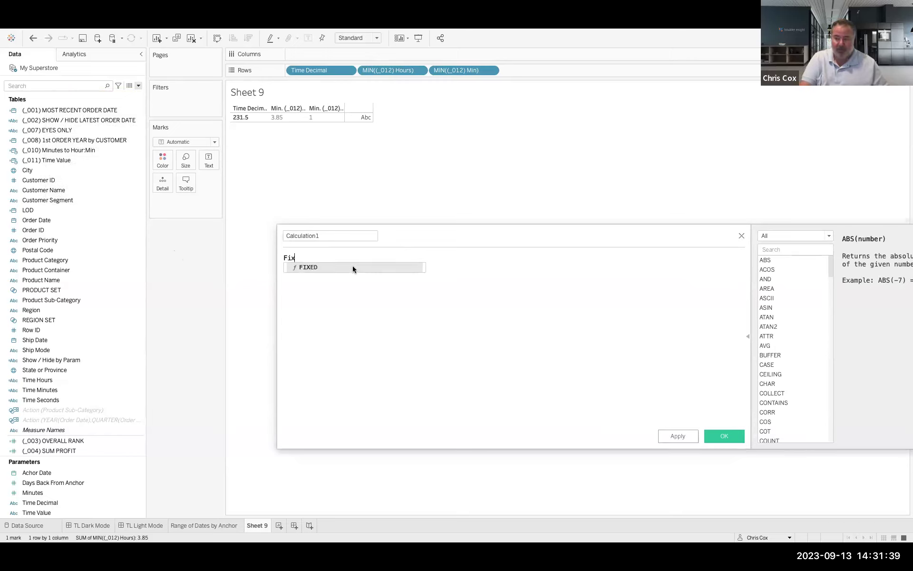
key(Return)
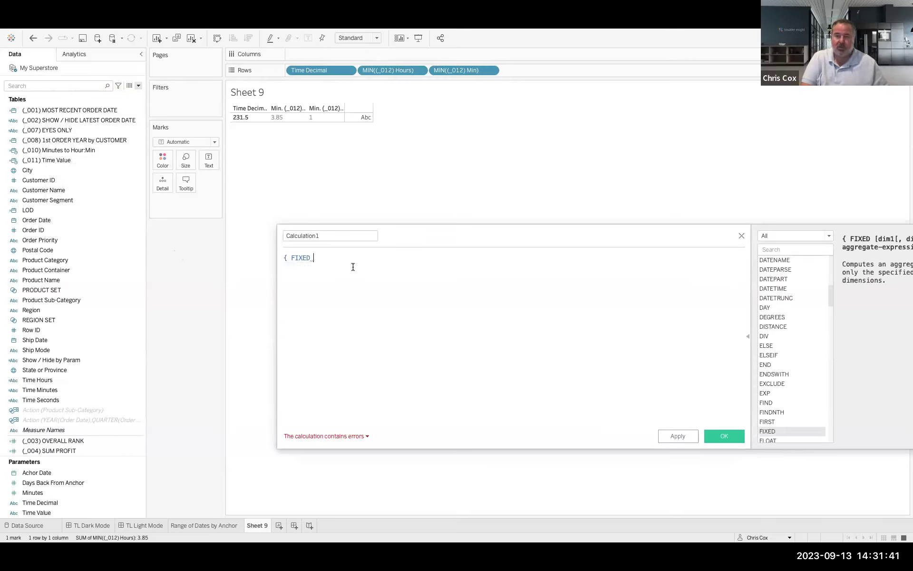
text(cust)
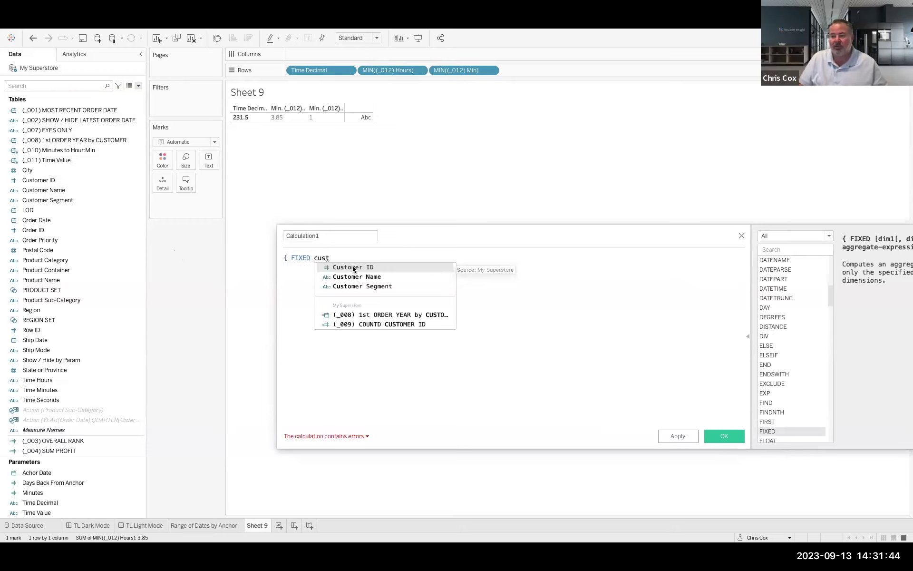
click(353, 267)
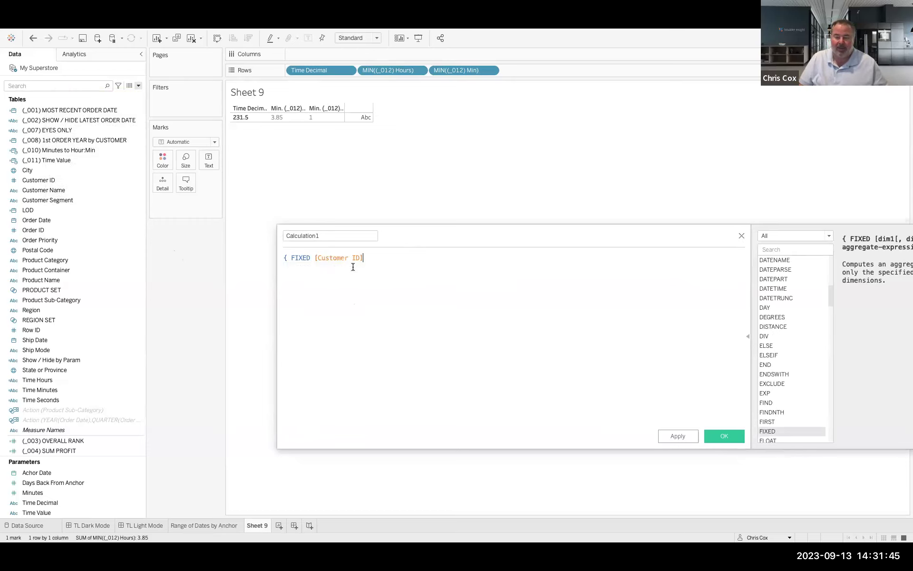
text(, )
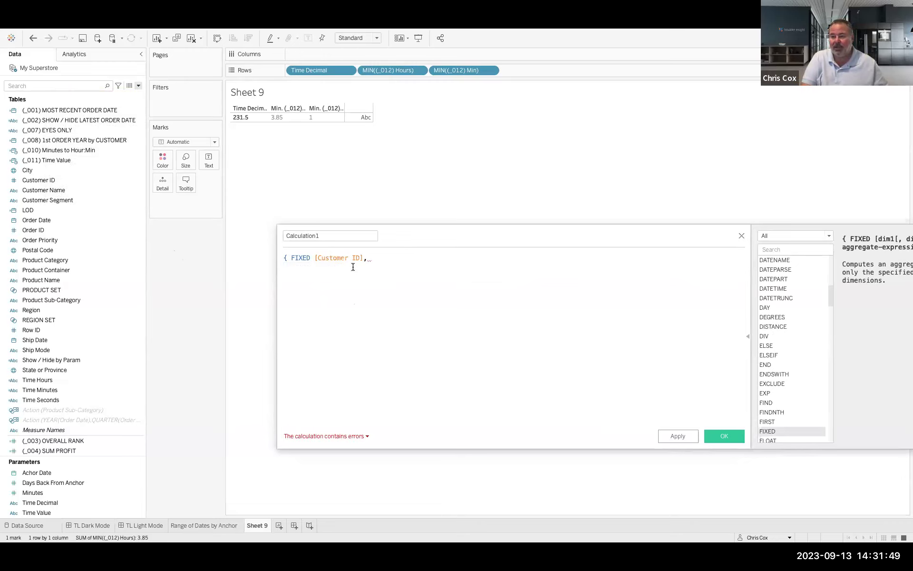
Add [Order Date] as the second FIXED dimension and end the dimension list with a colon.
text(Da)
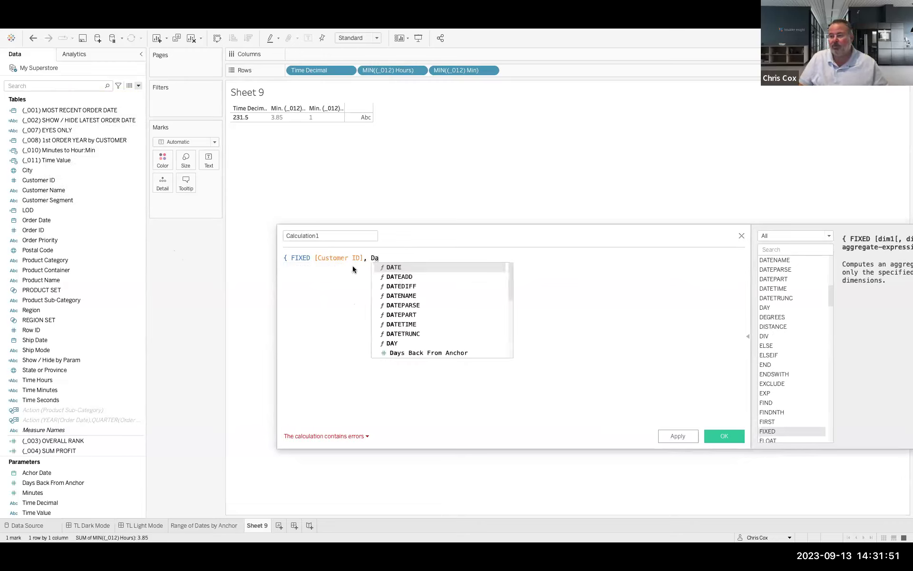
scroll(378, 300, down, 5)
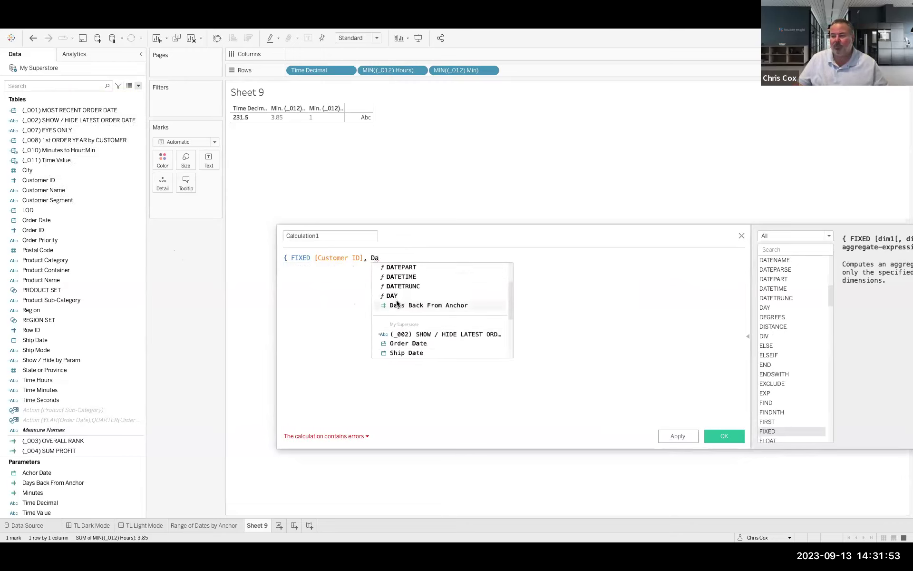
scroll(408, 309, up, 2)
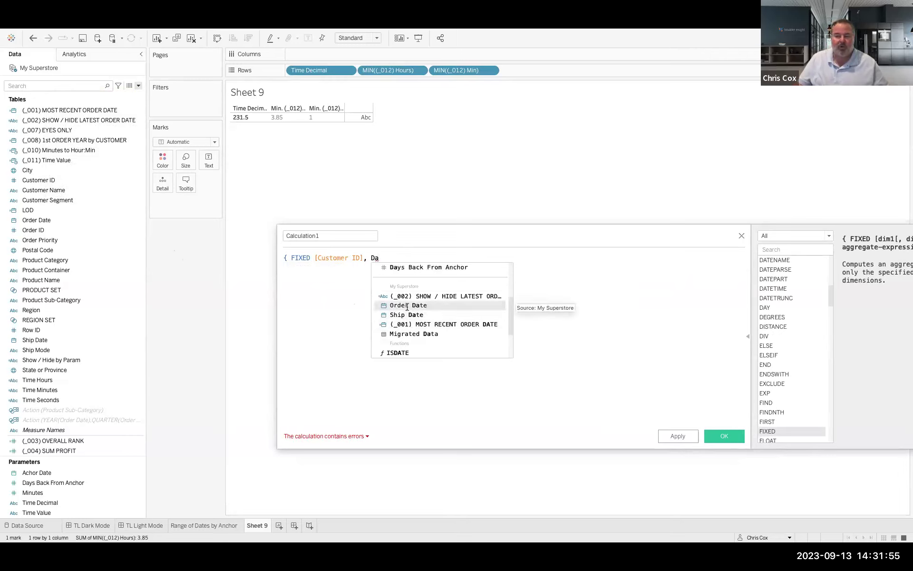
double_click(408, 307)
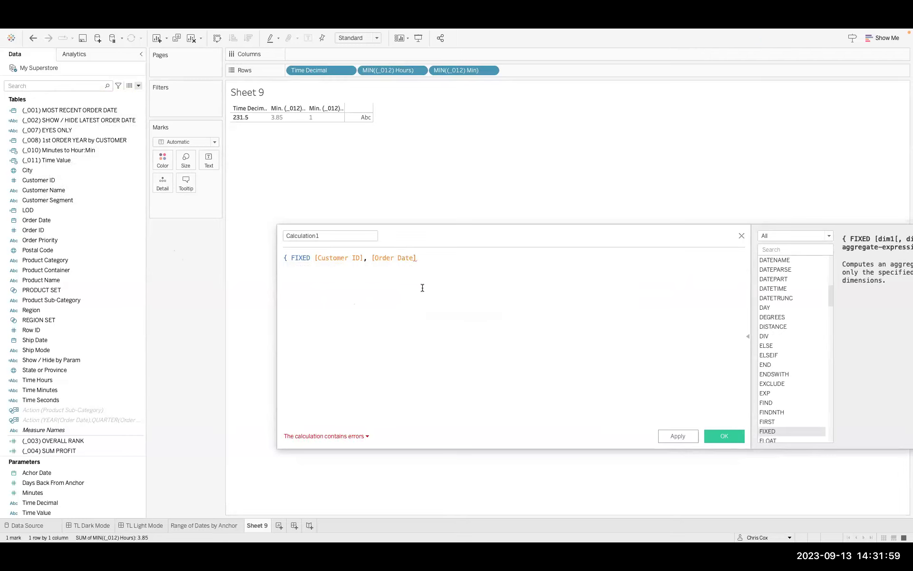
text(: )
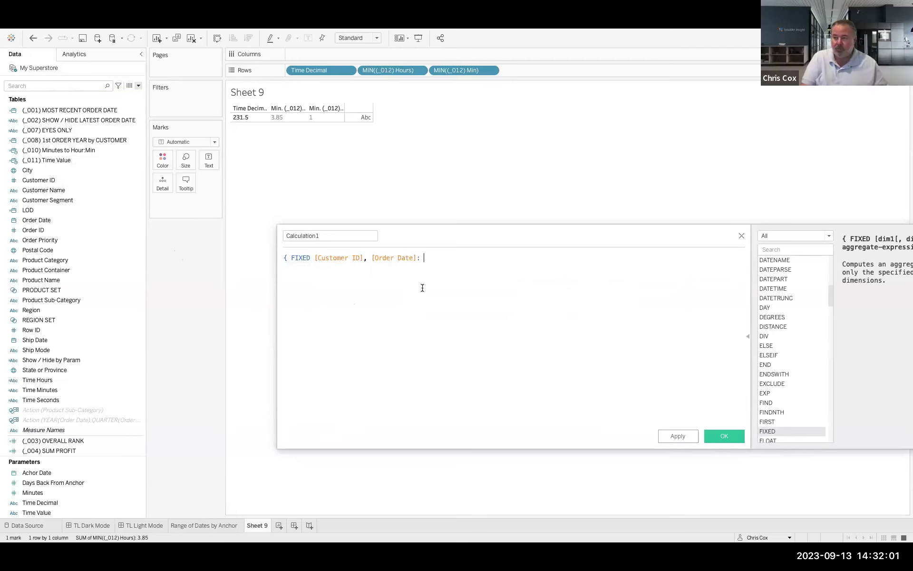
Complete the FIXED expression with sum([Time Decimal]) as its aggregate and a closing brace.
text(sum()
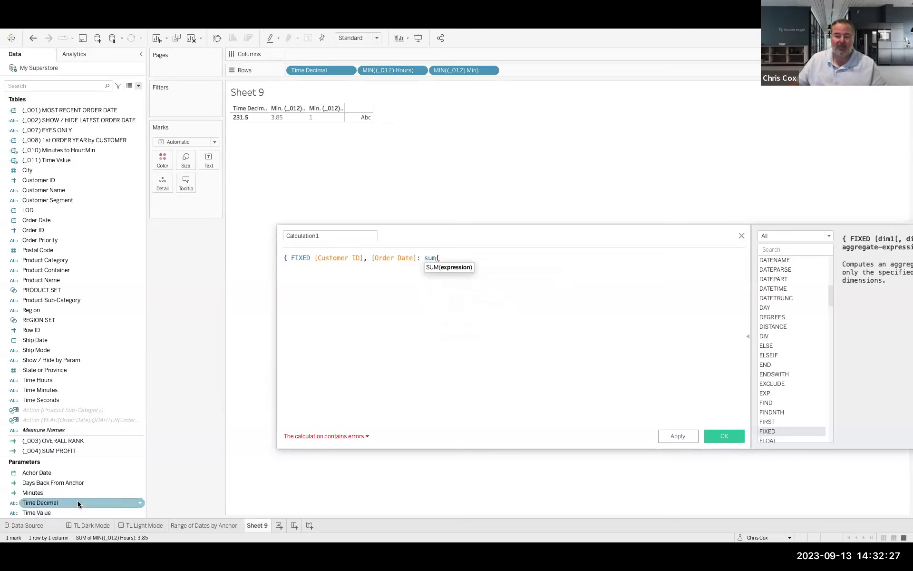
click(353, 366)
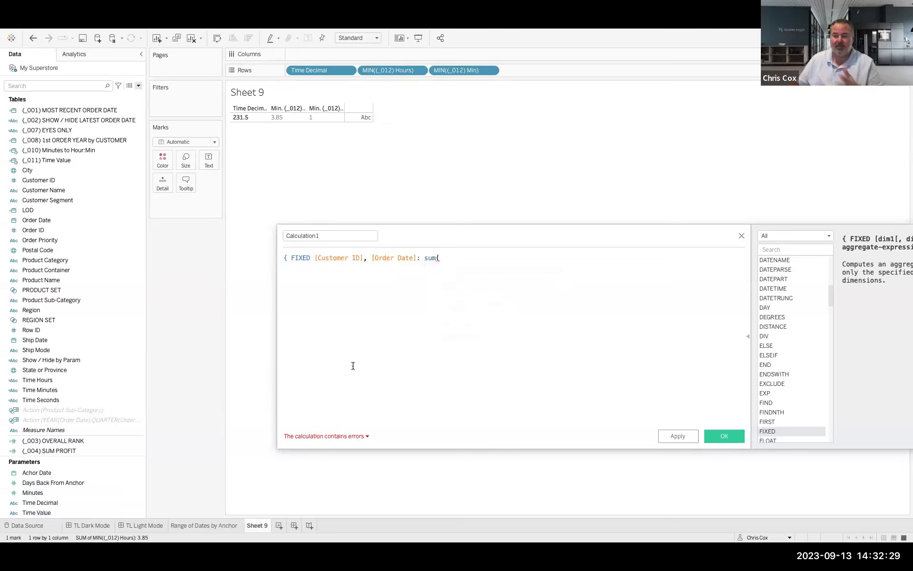
text(Tim)
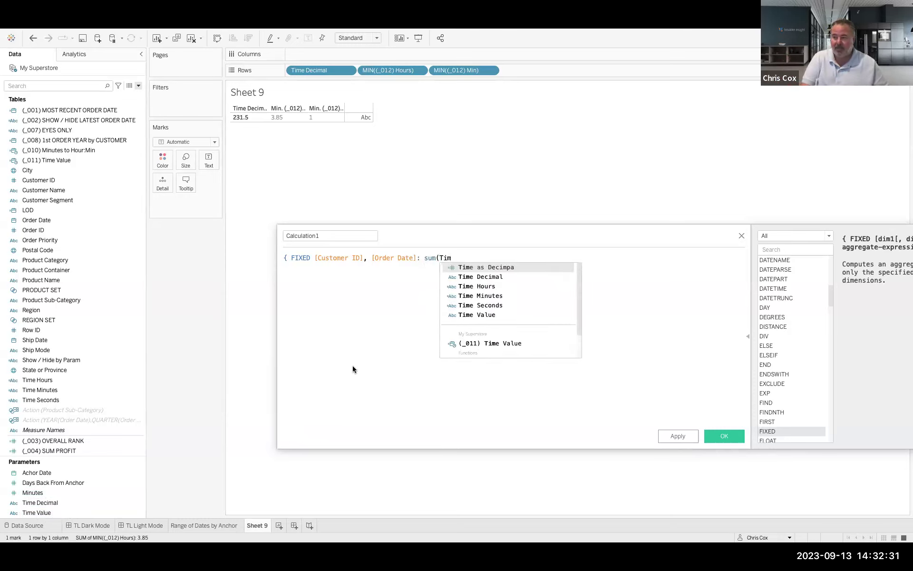
text(e De)
key(Return)
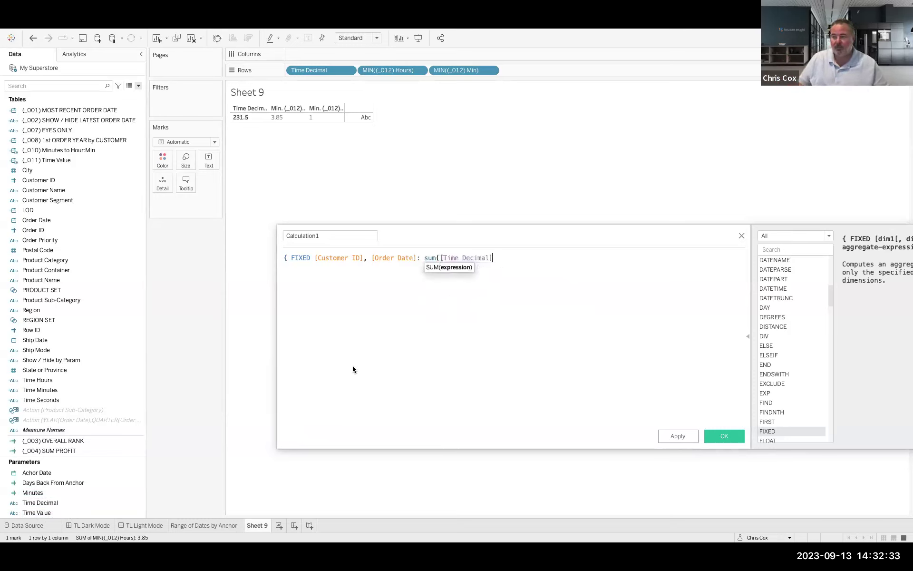
text()})
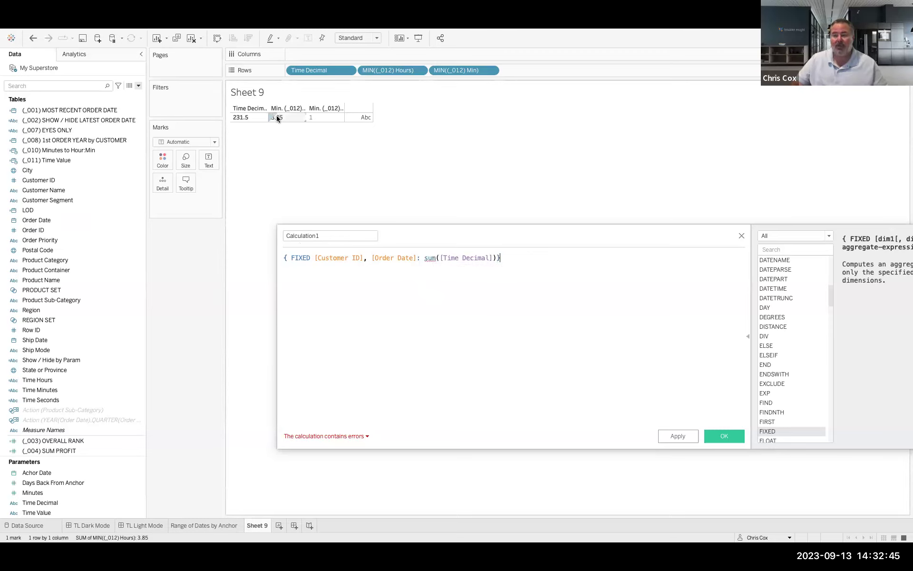
Wrap the entire FIXED expression in an outer sum( ) function.
click(340, 236)
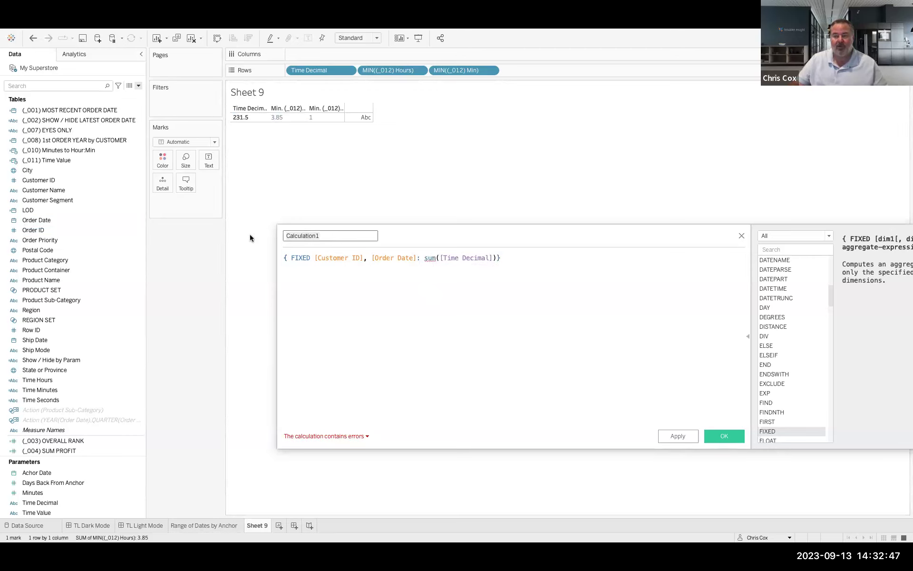
double_click(461, 257)
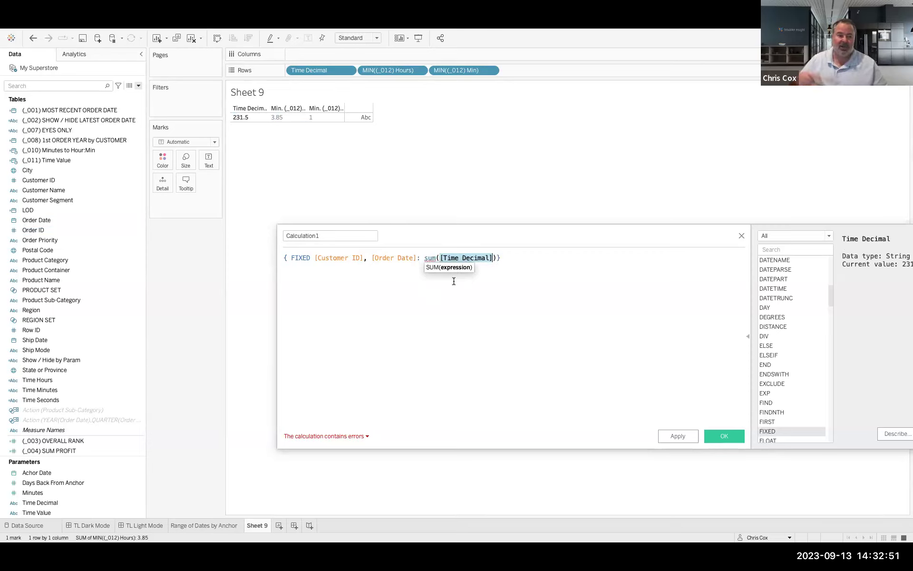
click(284, 259)
text(sum()
click(518, 257)
text())
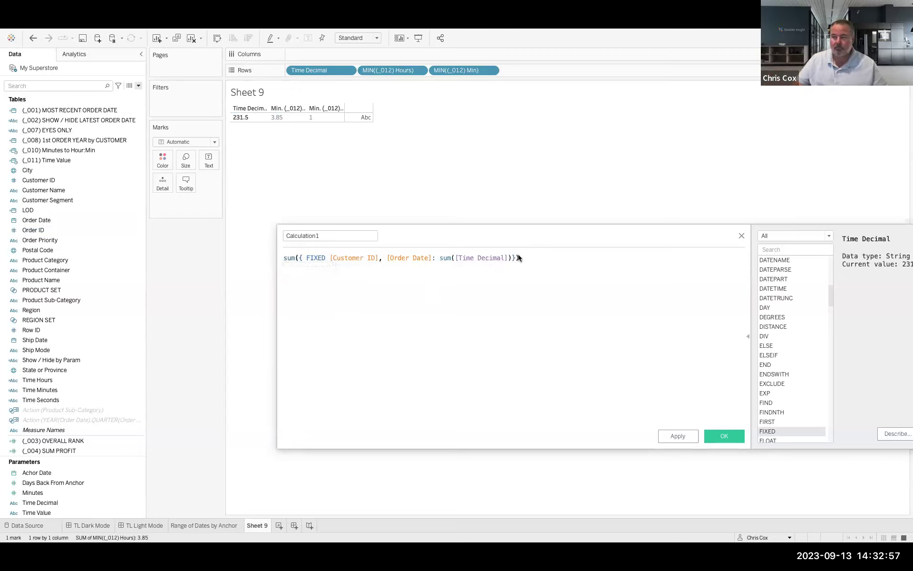
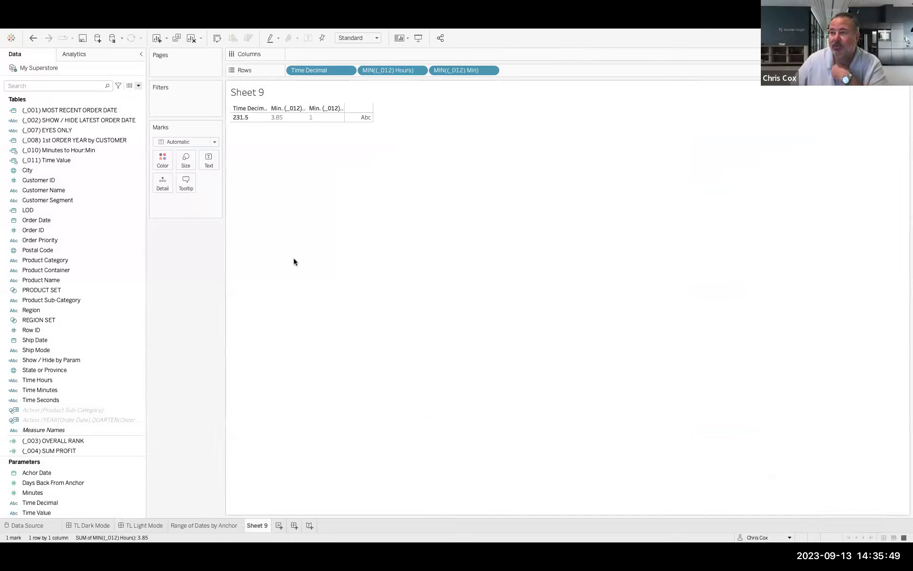
Add a new worksheet and place Order ID on its rows.
click(279, 525)
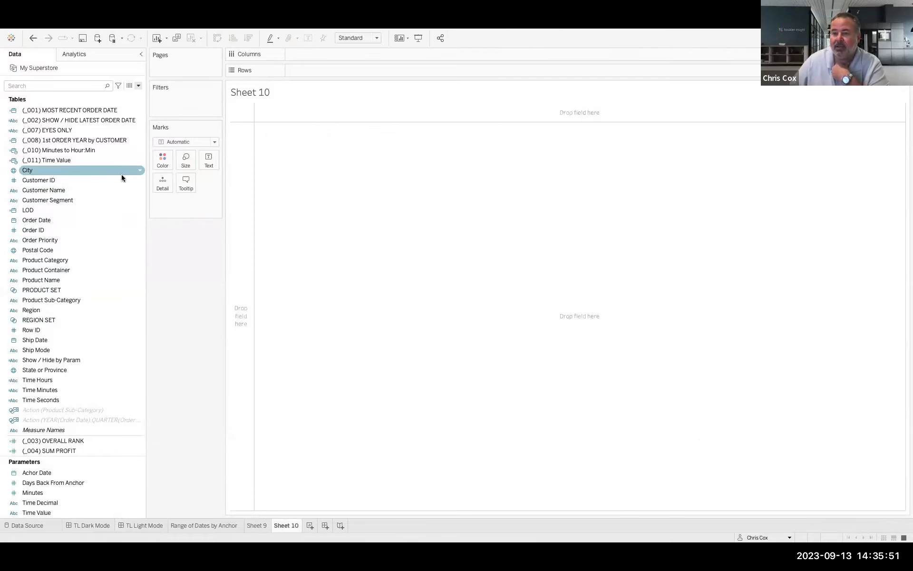
double_click(88, 231)
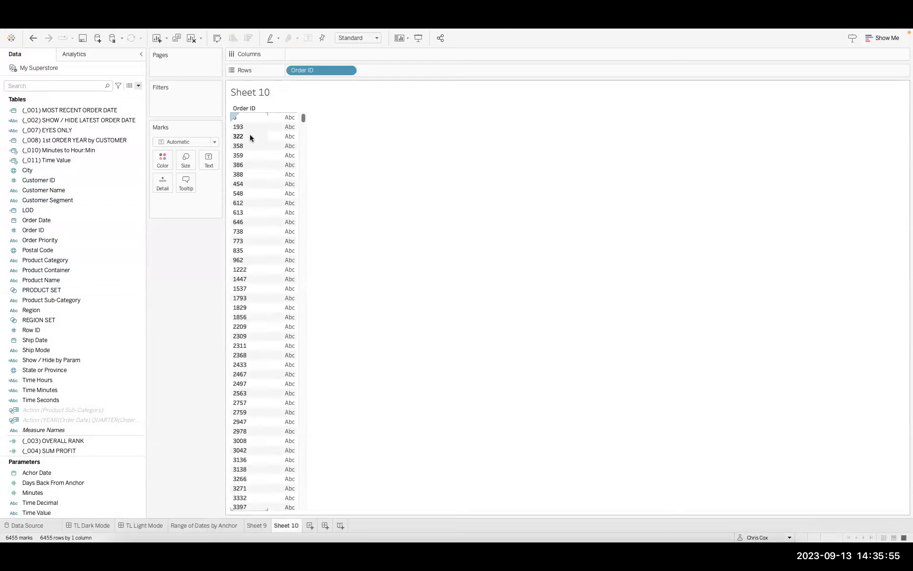
click(79, 251)
click(95, 290)
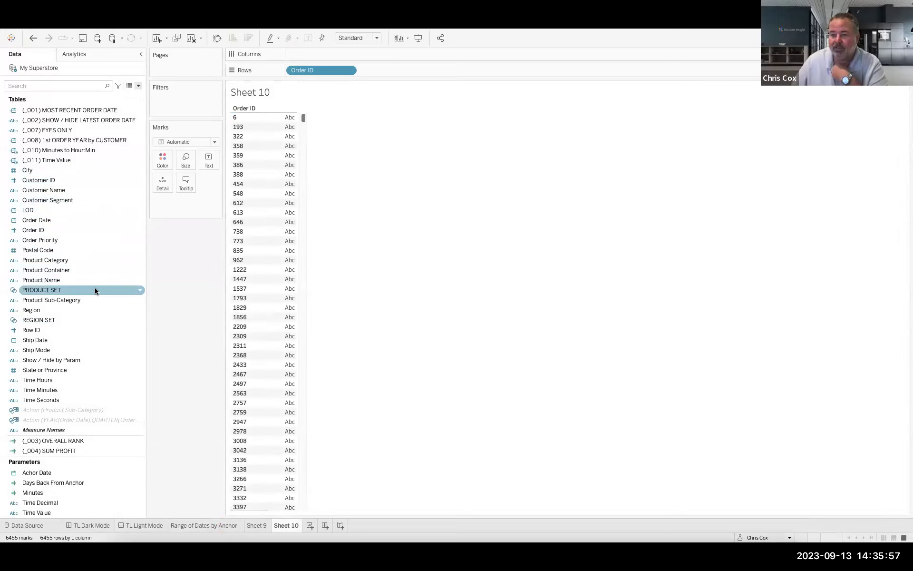
click(71, 281)
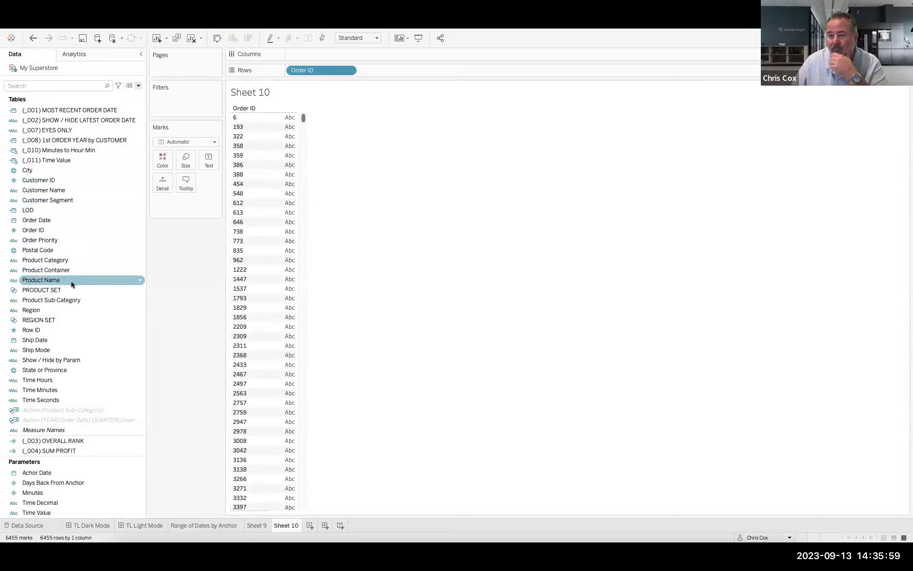
Add Ship Mode to the rows after Order ID.
drag(81, 349, 402, 71)
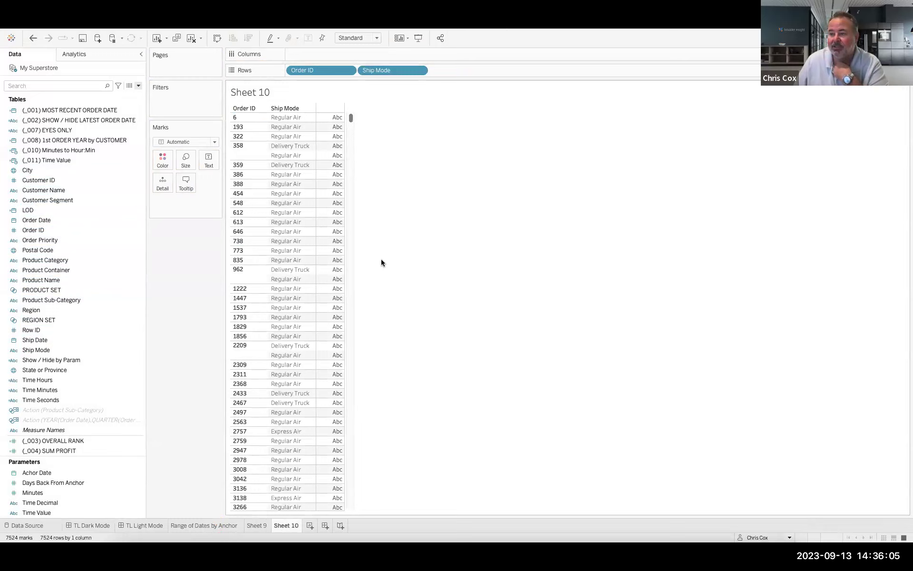
click(290, 270)
right_click(289, 270)
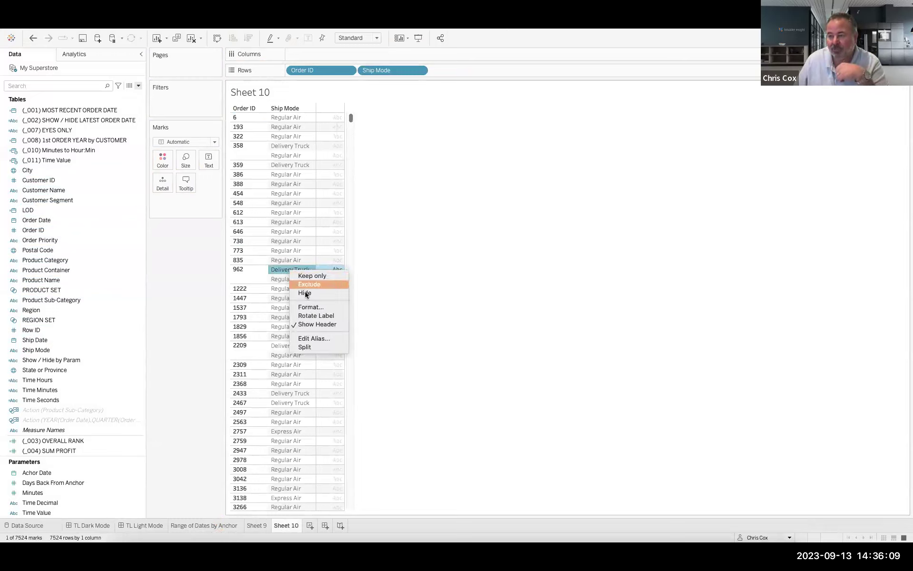
click(406, 290)
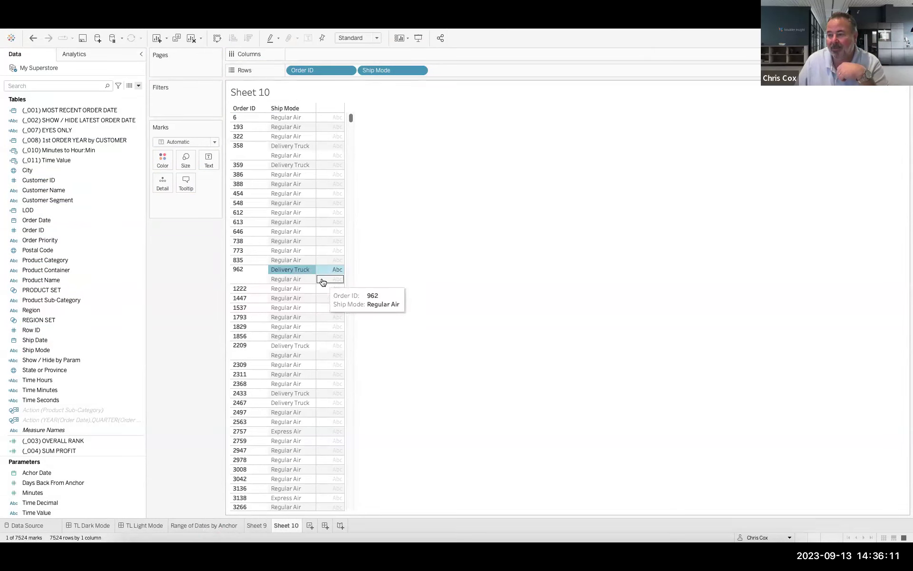
Remove Order ID from the rows and group the Express Air and Regular Air ship modes.
drag(321, 70, 110, 144)
click(243, 129)
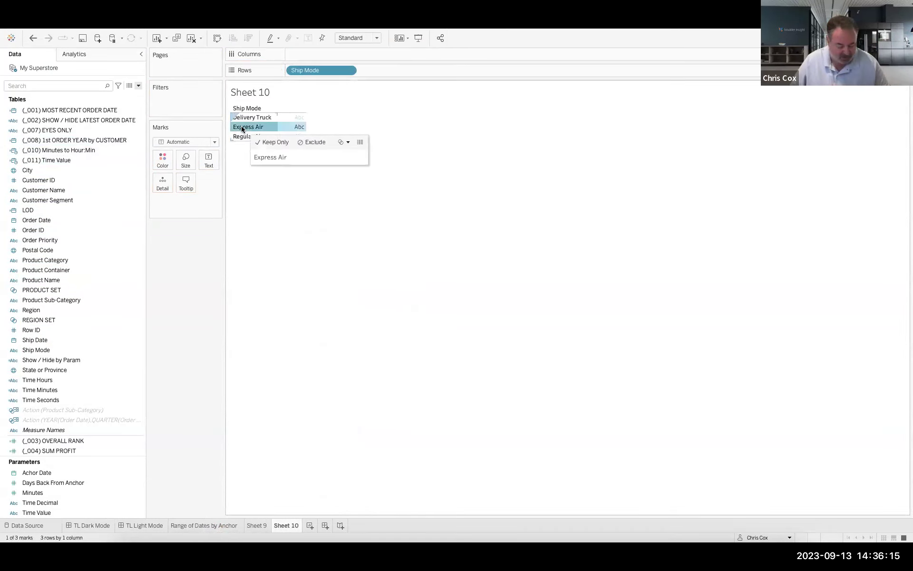
ctrl+click(245, 136)
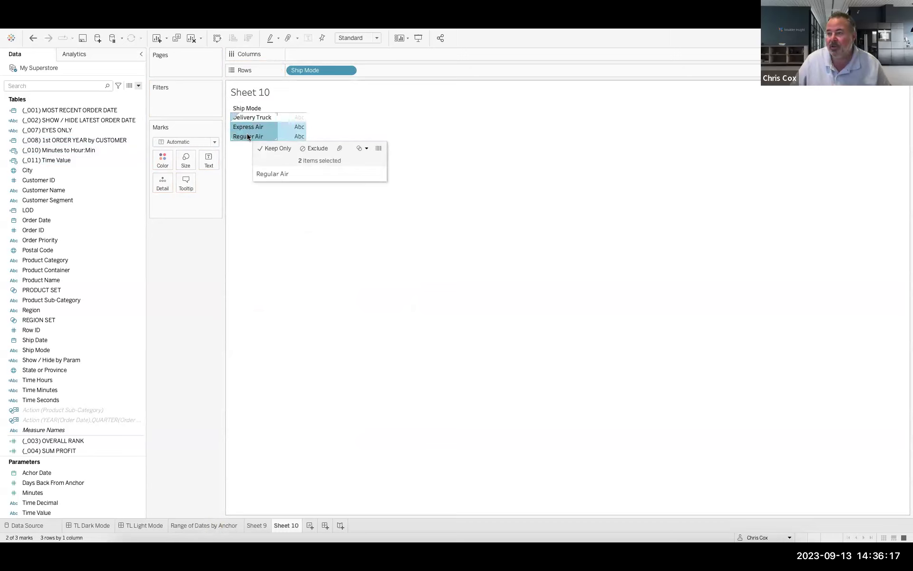
click(339, 149)
Set the alias of the combined Express Air and Regular Air group to LOST.
right_click(269, 127)
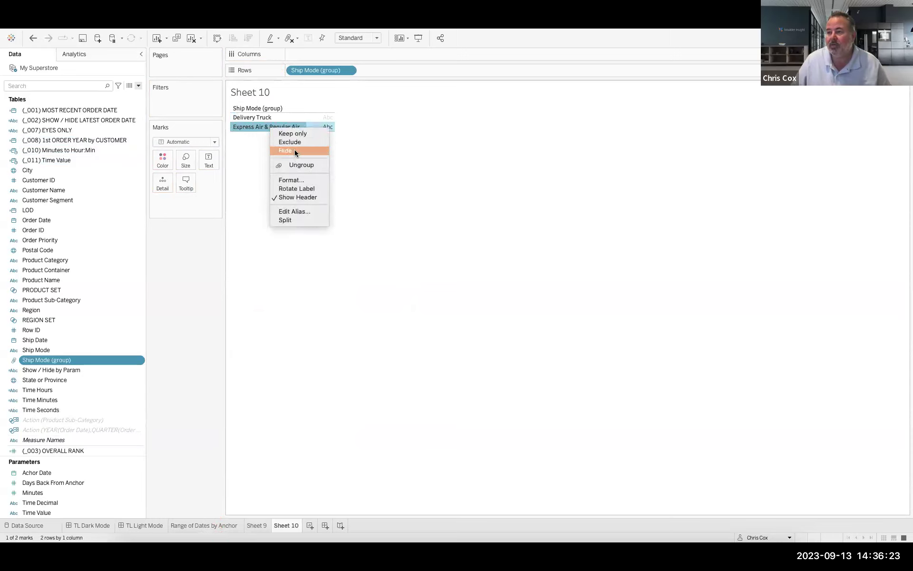
click(299, 211)
text(LOST)
click(527, 295)
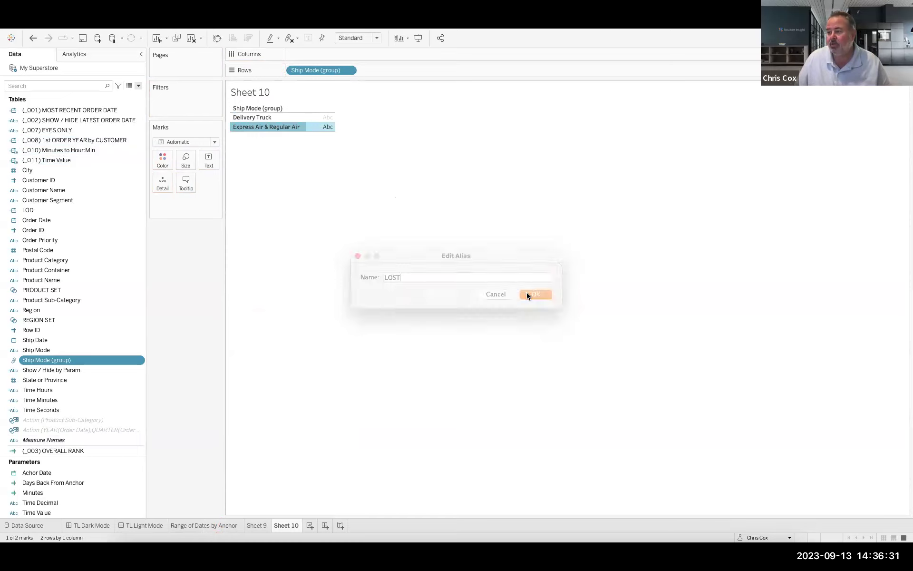
Set the alias of the Delivery Truck ship mode to WON.
right_click(250, 118)
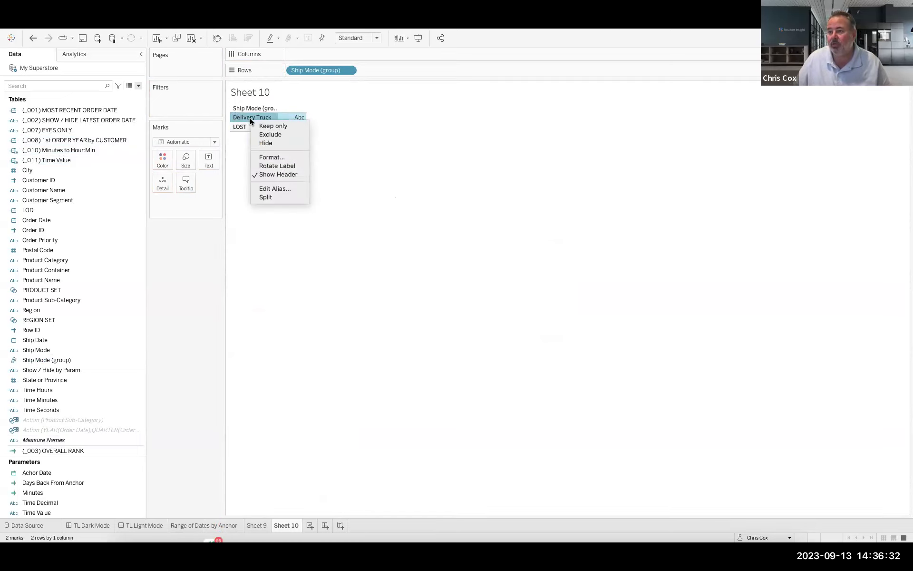
click(278, 188)
text(WON)
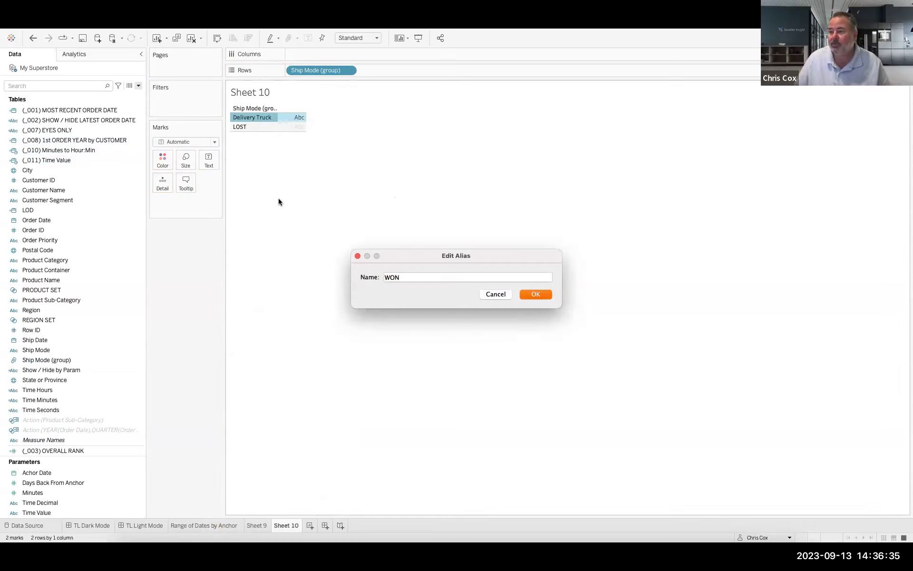
click(542, 294)
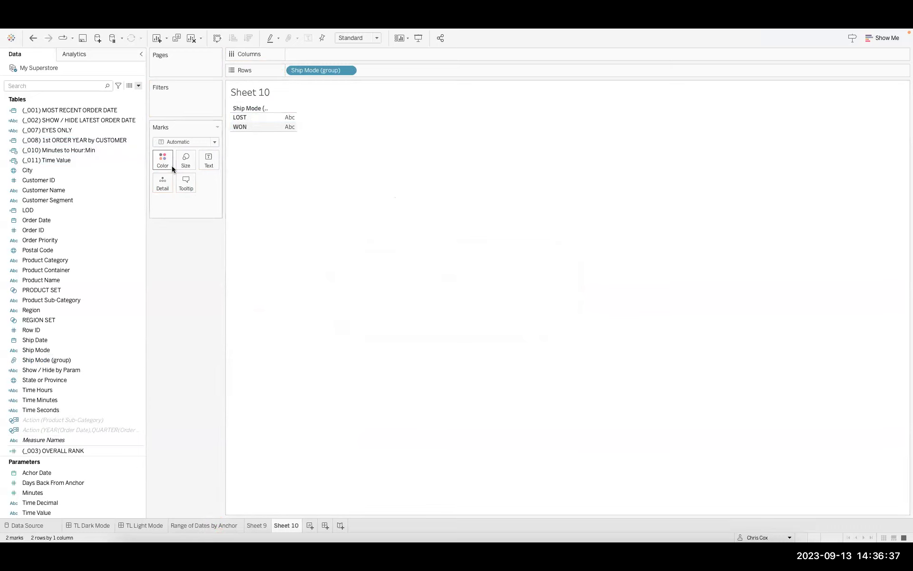
Place Order ID ahead of Ship Mode (group) on the rows, adding all members.
drag(58, 224, 293, 73)
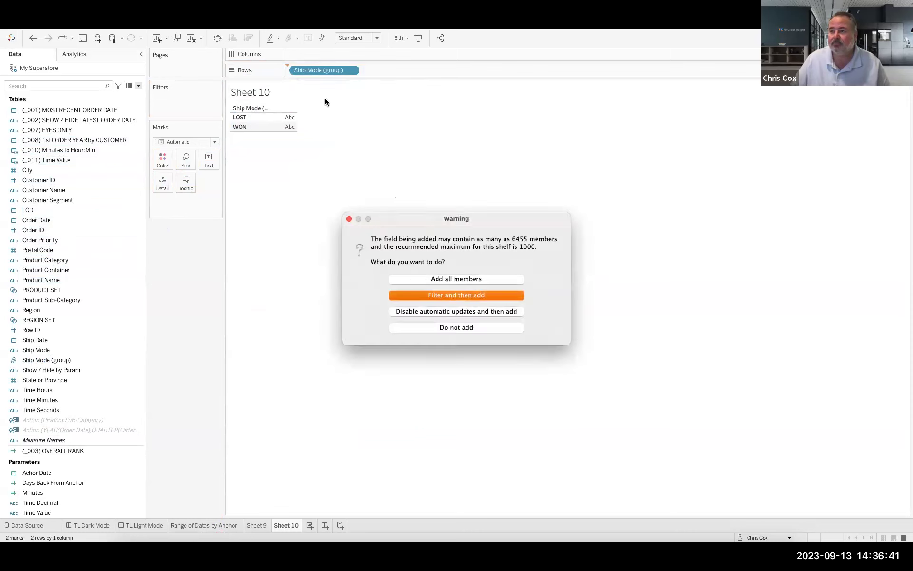
click(437, 279)
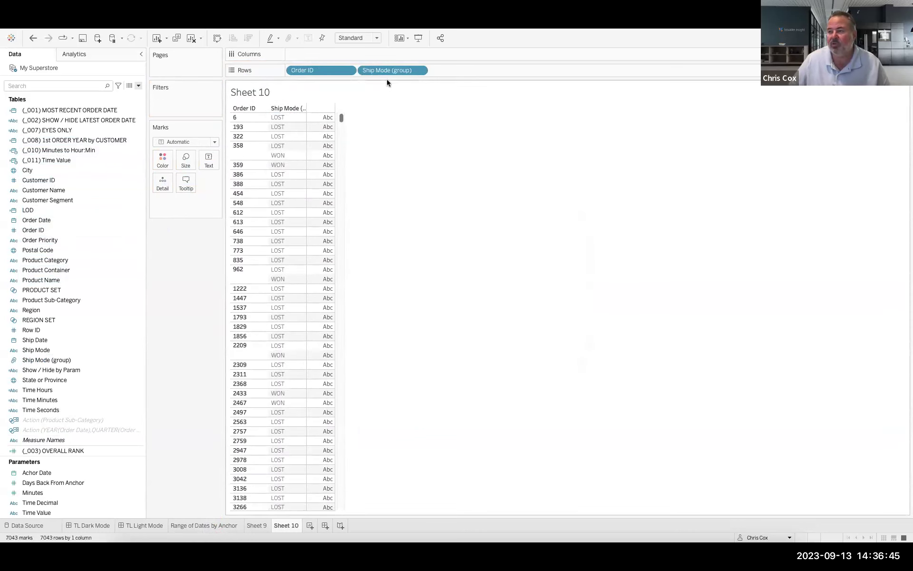
click(138, 85)
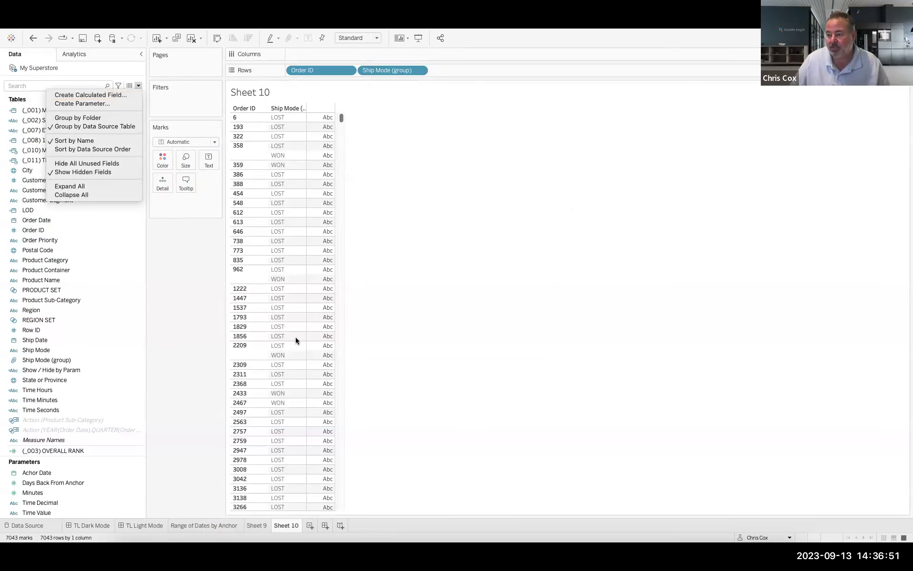
click(432, 252)
Remove Ship Mode (group) from the rows and add all Customer Name members ahead of Order ID.
drag(381, 71, 456, 114)
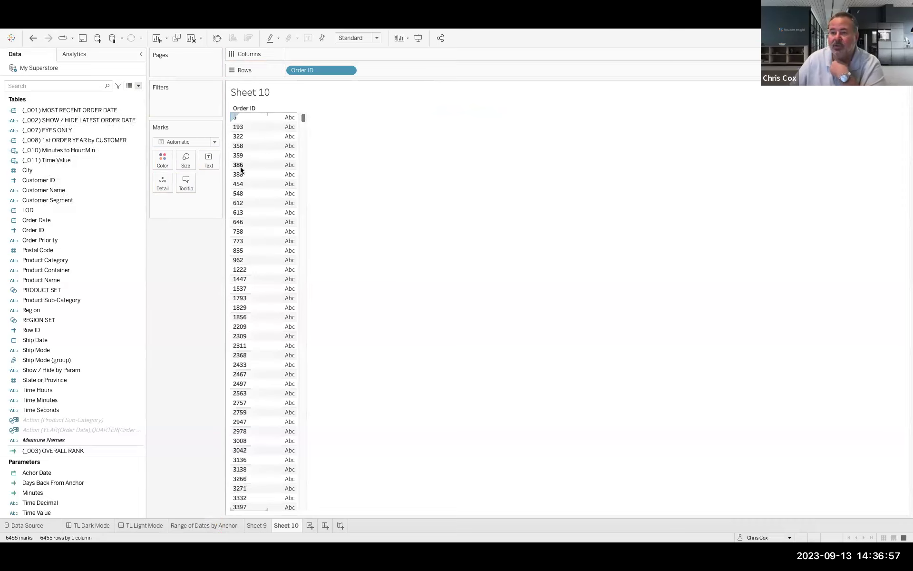
drag(71, 188, 292, 72)
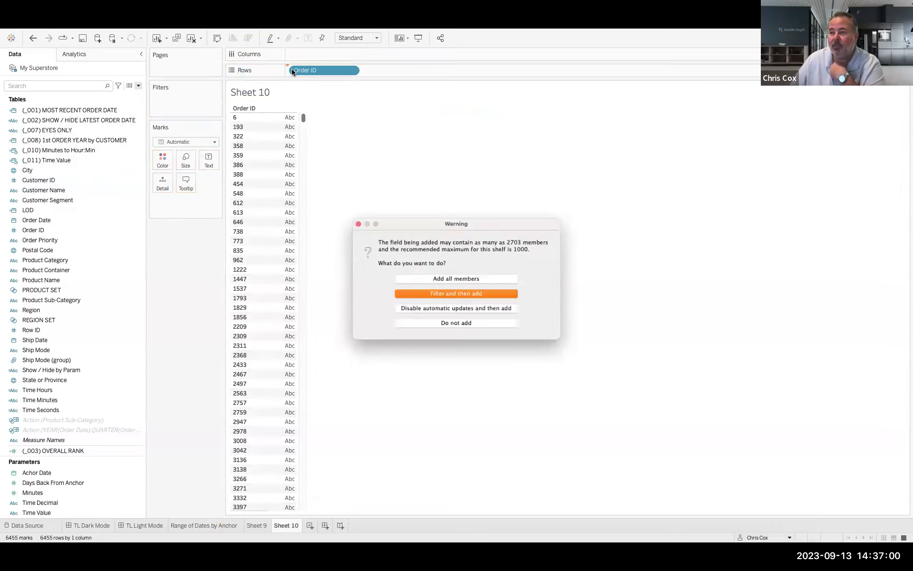
click(441, 279)
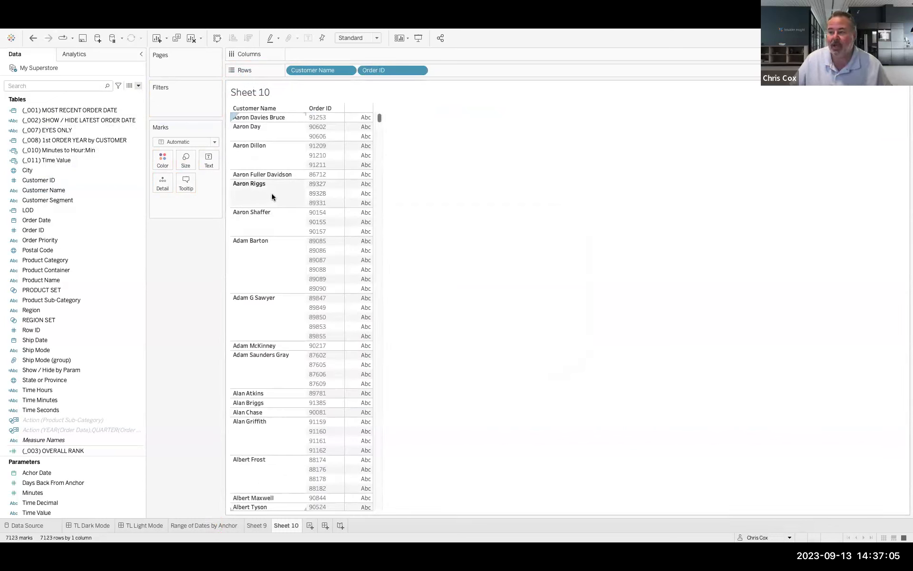
Create a calculated field named Total Deals by Person.
click(139, 86)
click(135, 94)
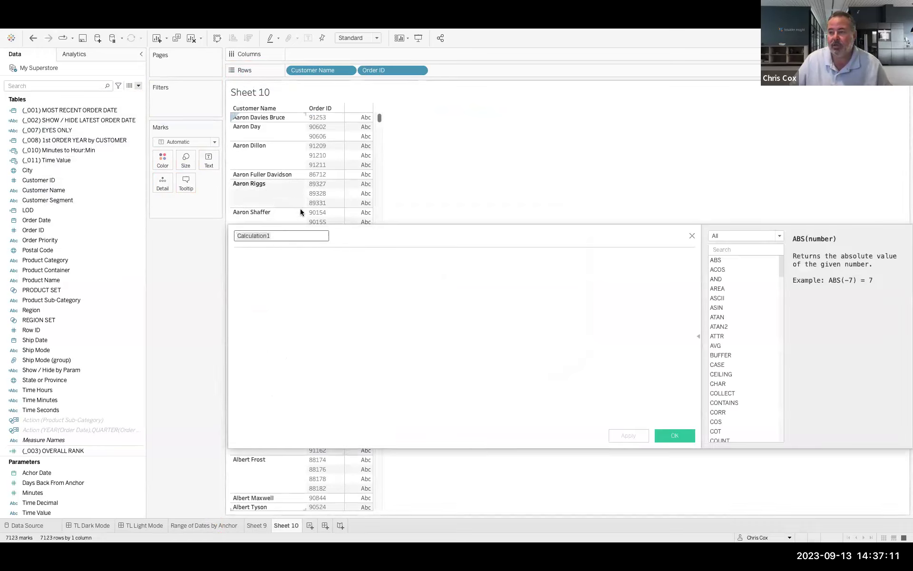
text(Tot)
text(al Order)
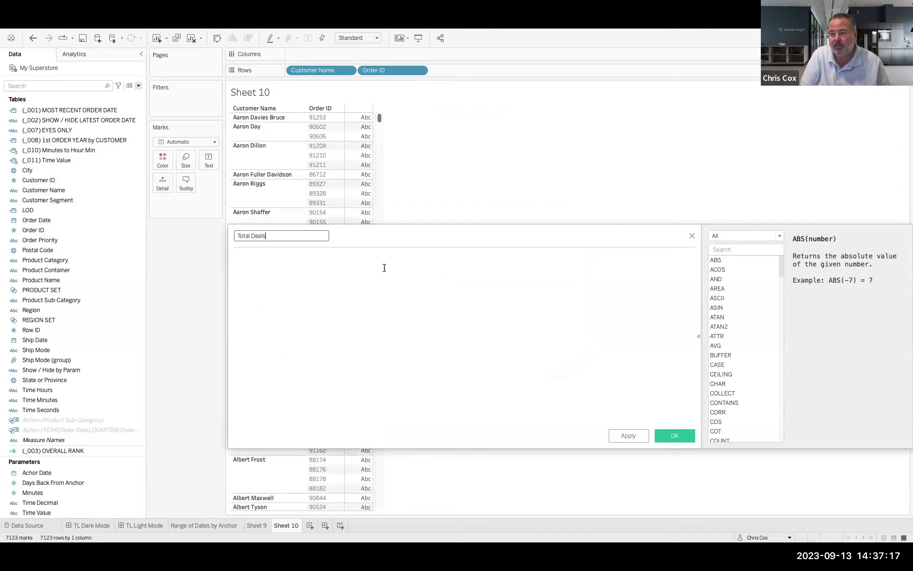
text(on)
click(385, 268)
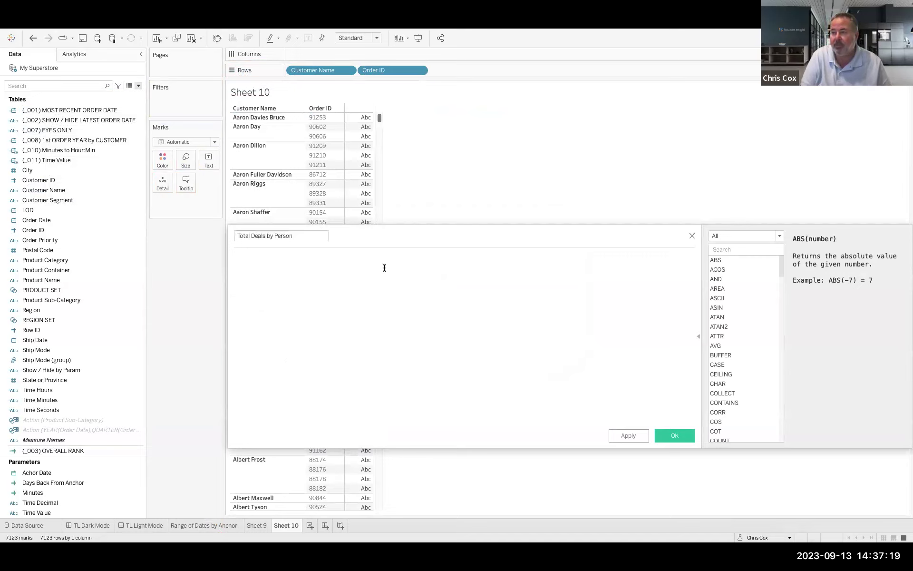
Begin the formula with { FIXED [Customer Name]: as its level of detail.
text({ FIXED )
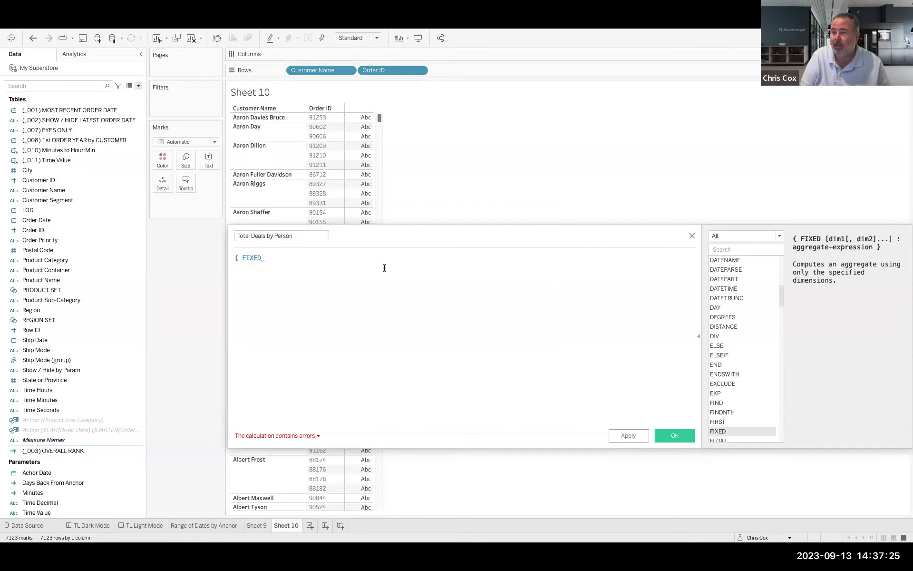
text(Cus)
key(Down)
key(Return)
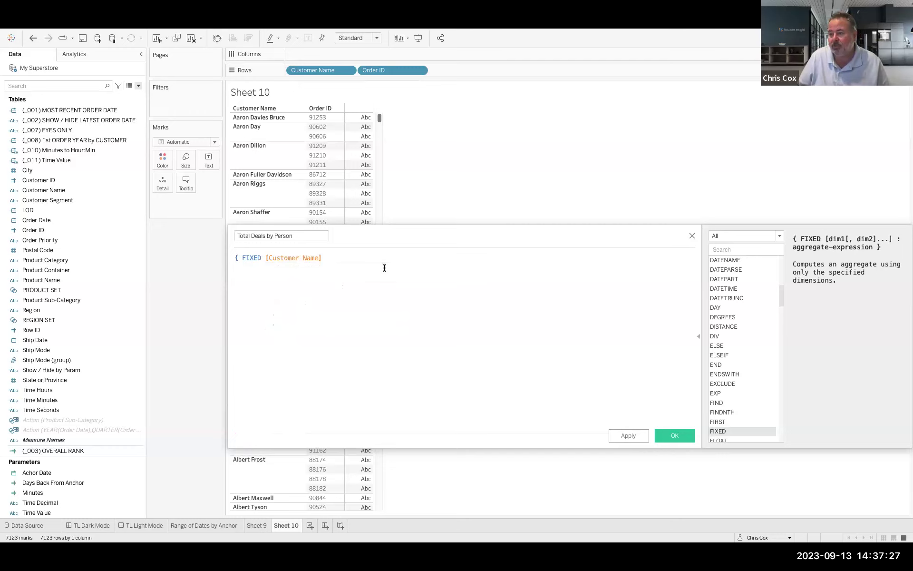
text(:)
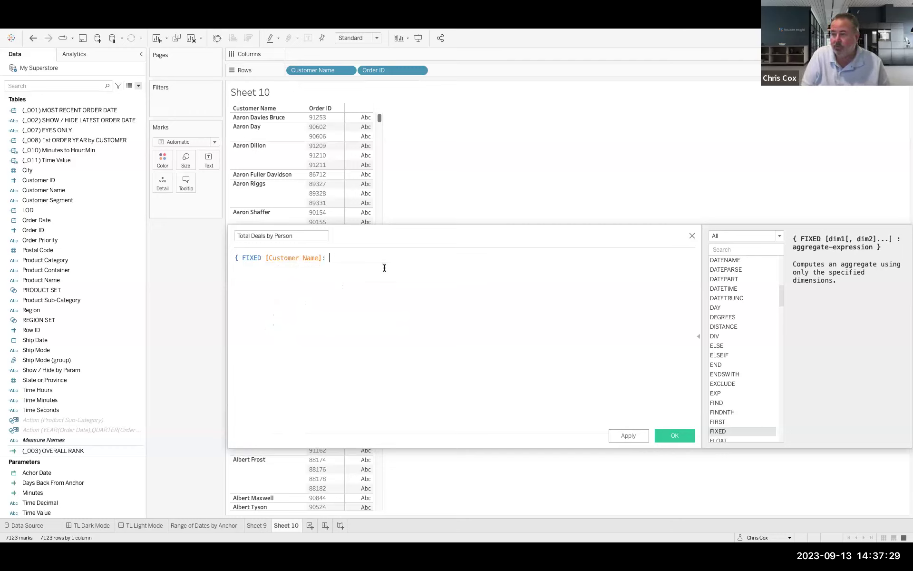
Complete the FIXED expression with countd([Order ID])} and save the calculated field.
text( countd()
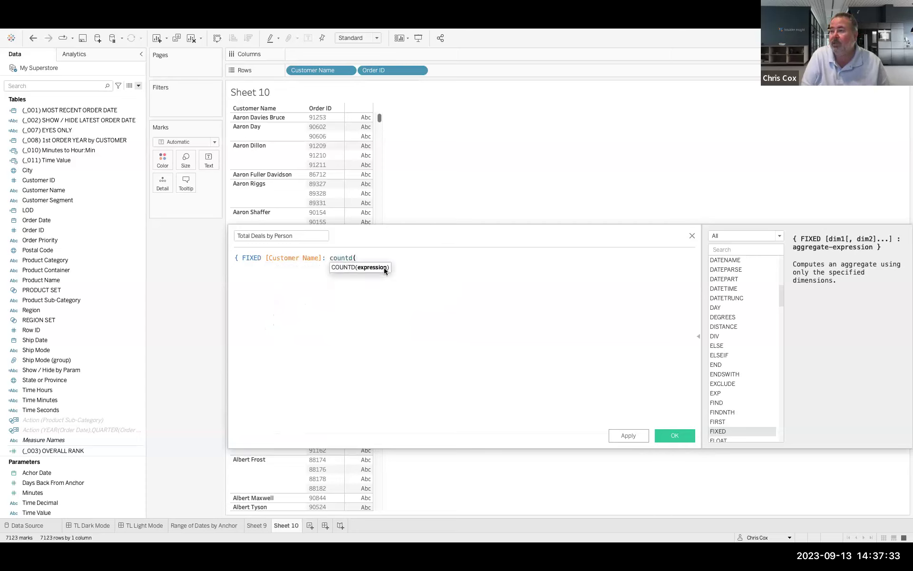
drag(380, 70, 413, 275)
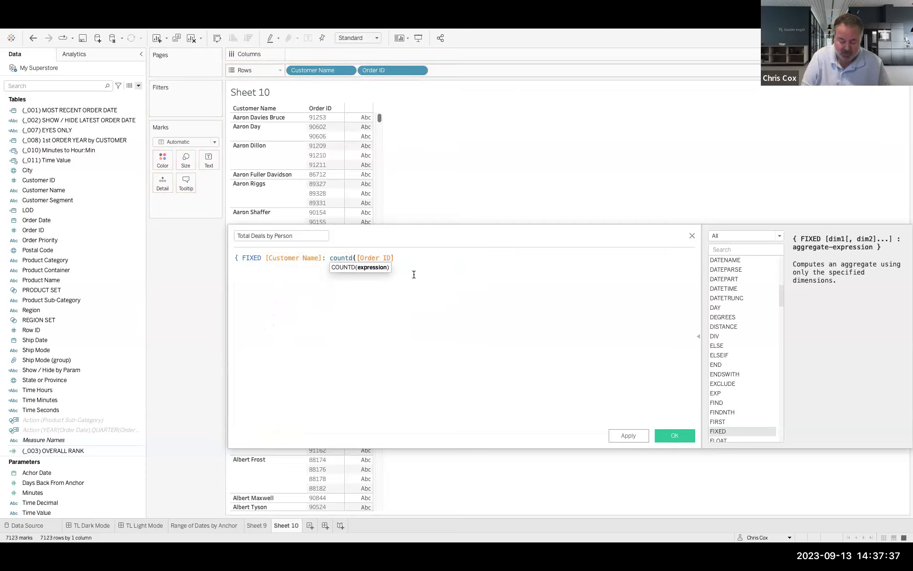
text()})
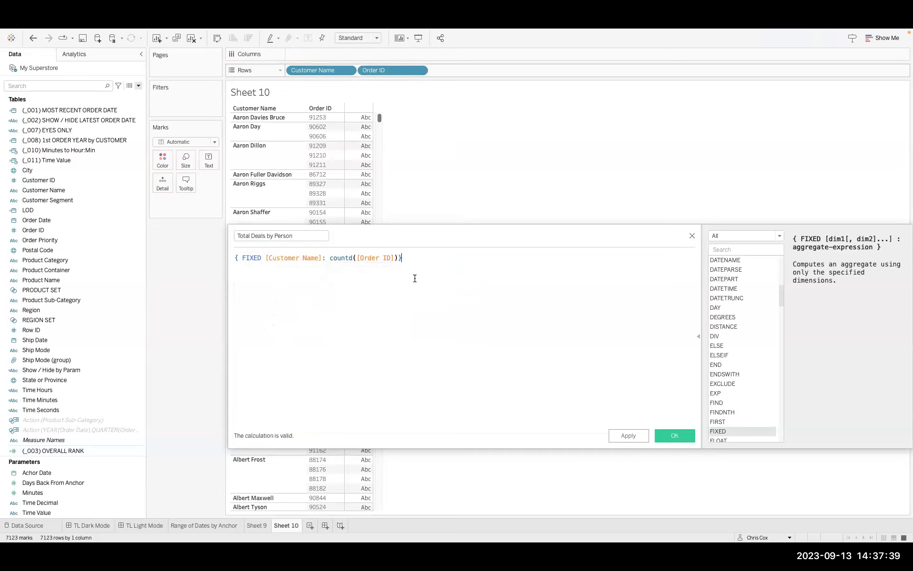
click(674, 436)
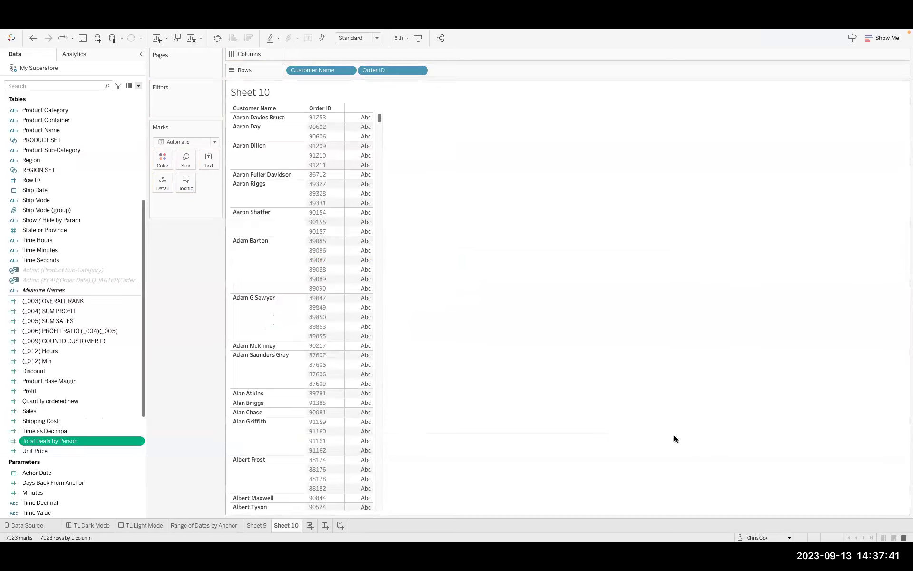
Add Total Deals by Person to the rows after Order ID and make it discrete.
drag(170, 398, 501, 75)
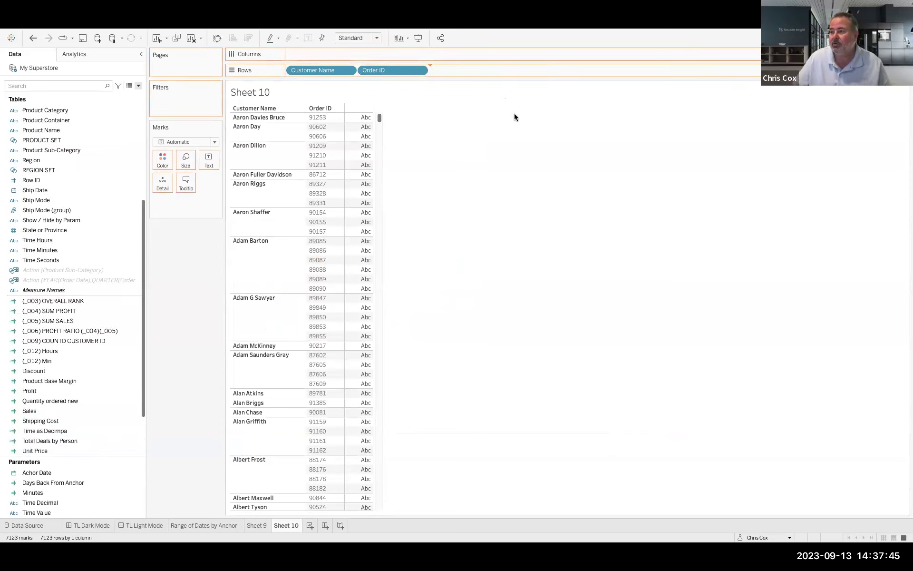
drag(514, 117, 504, 111)
click(491, 71)
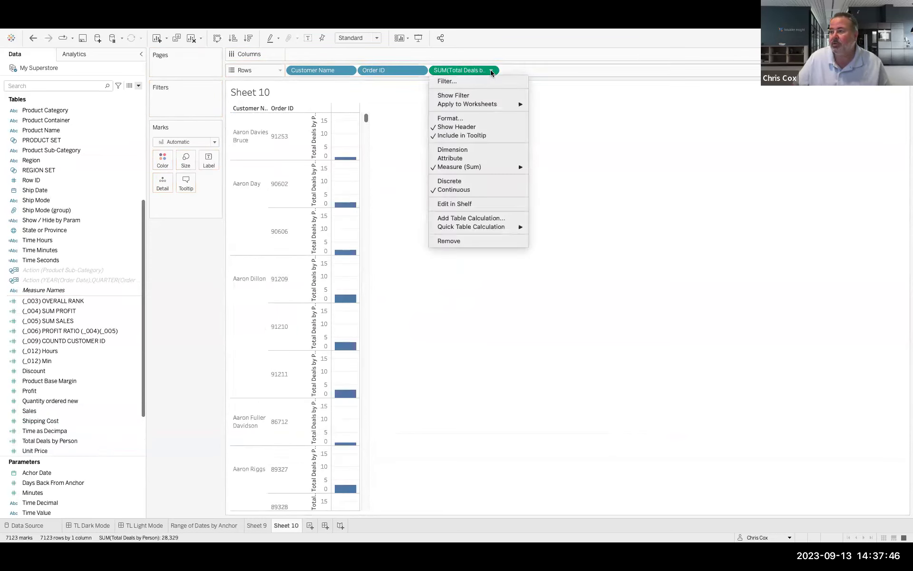
click(466, 182)
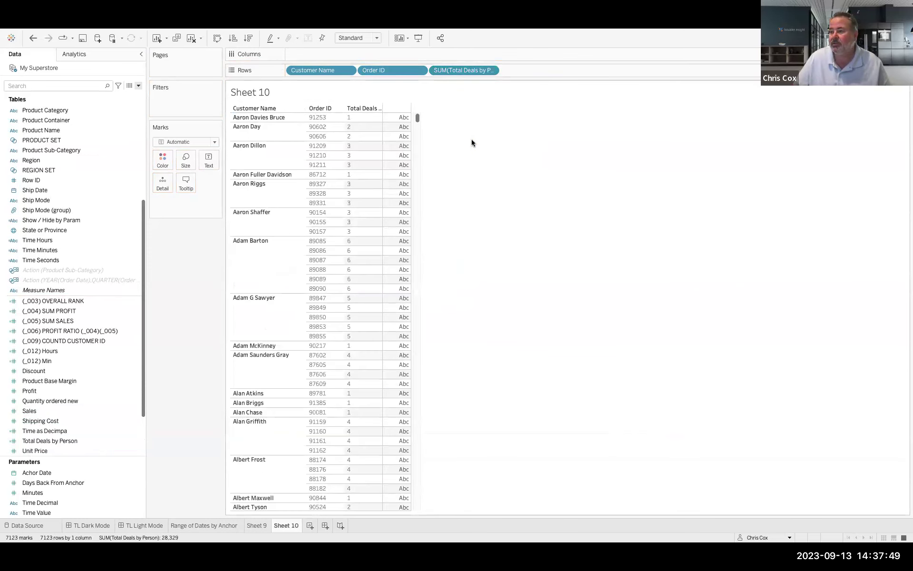
Check the repeated deal totals per customer and remove Order ID from the rows.
click(356, 174)
click(358, 241)
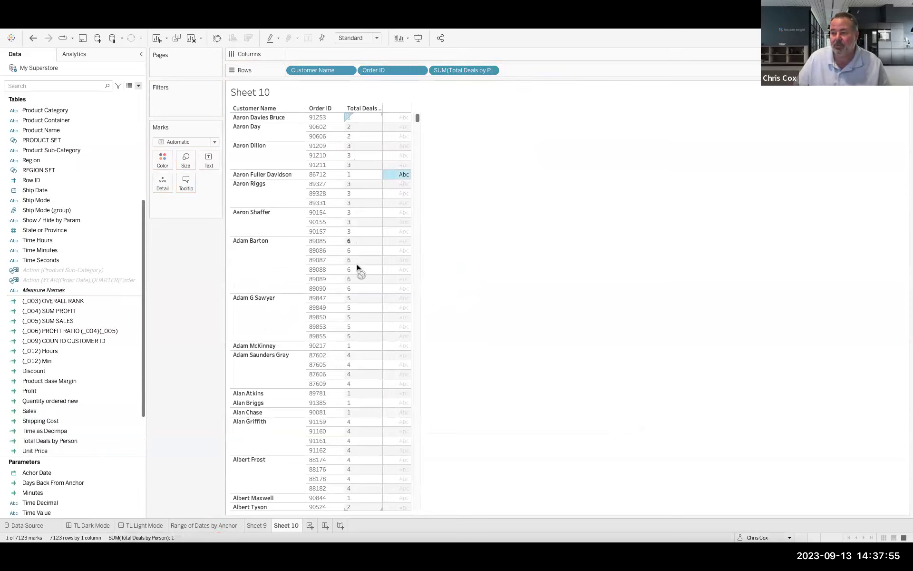
click(359, 240)
drag(382, 70, 99, 88)
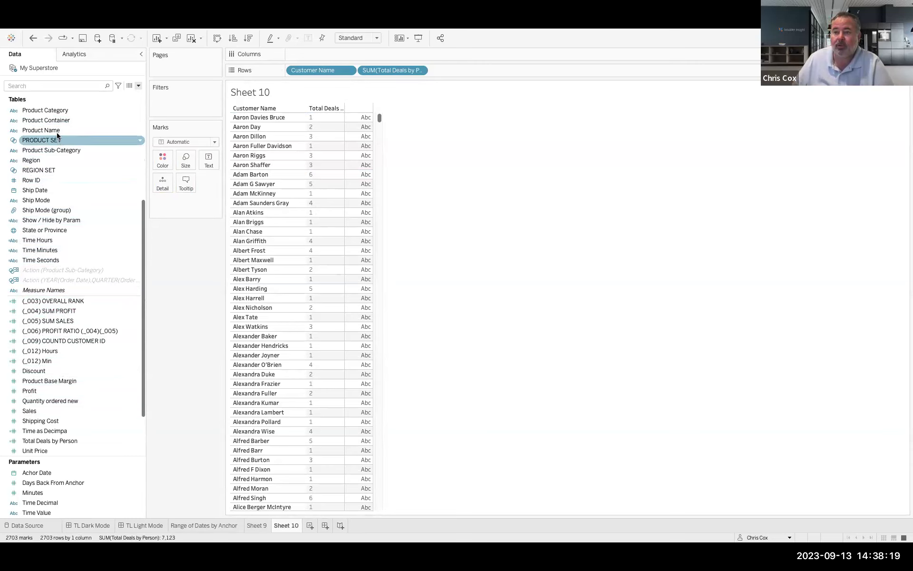
Place Ship Mode (group) on the columns and move the Total Deals by Person sum from the rows to the text marks.
drag(65, 211, 316, 55)
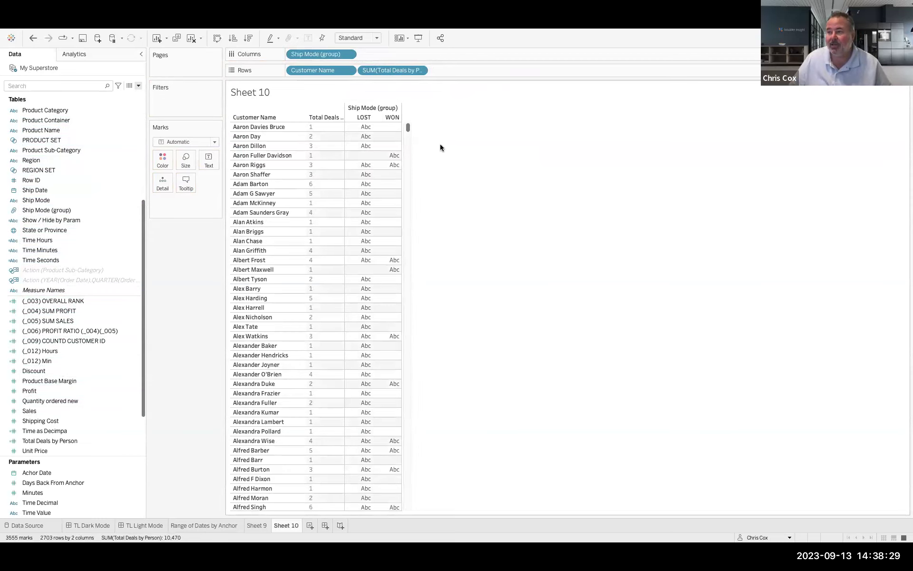
drag(394, 70, 216, 163)
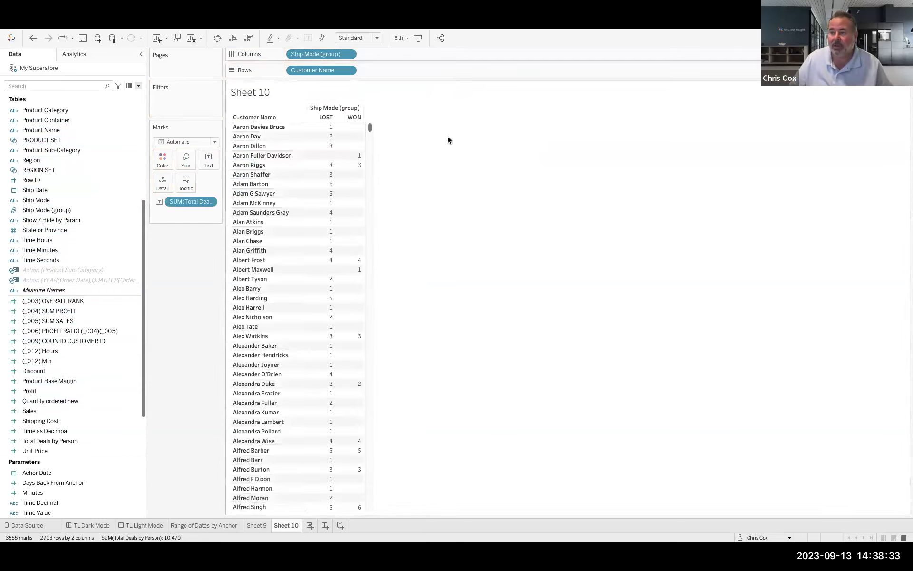
Apply a Percent of Total quick table calculation to the Total Deals by Person sum on the marks.
mouse_move(330, 129)
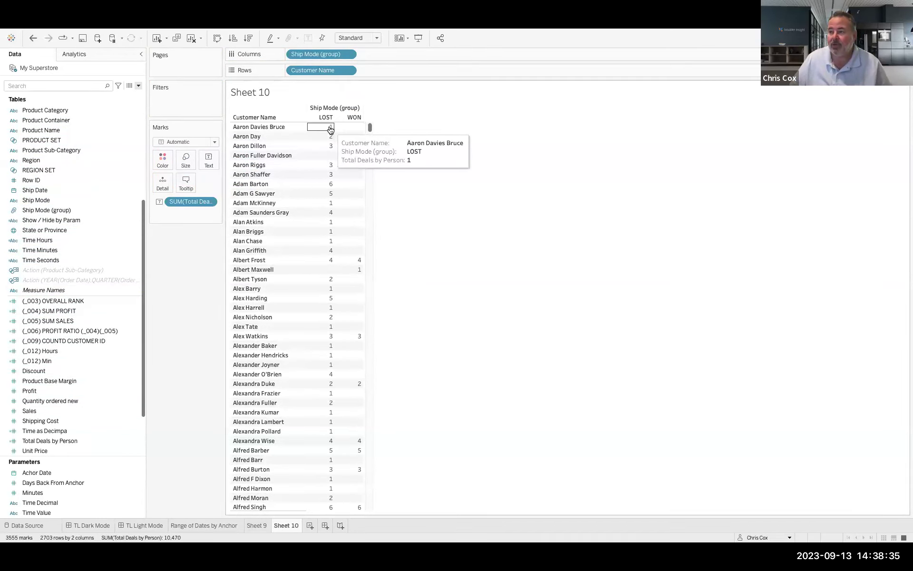
click(209, 202)
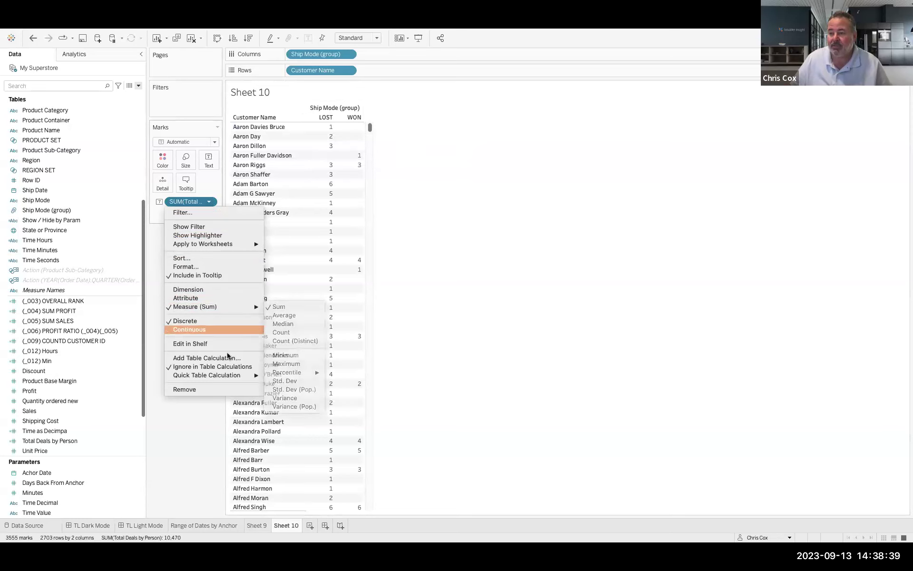
mouse_move(233, 374)
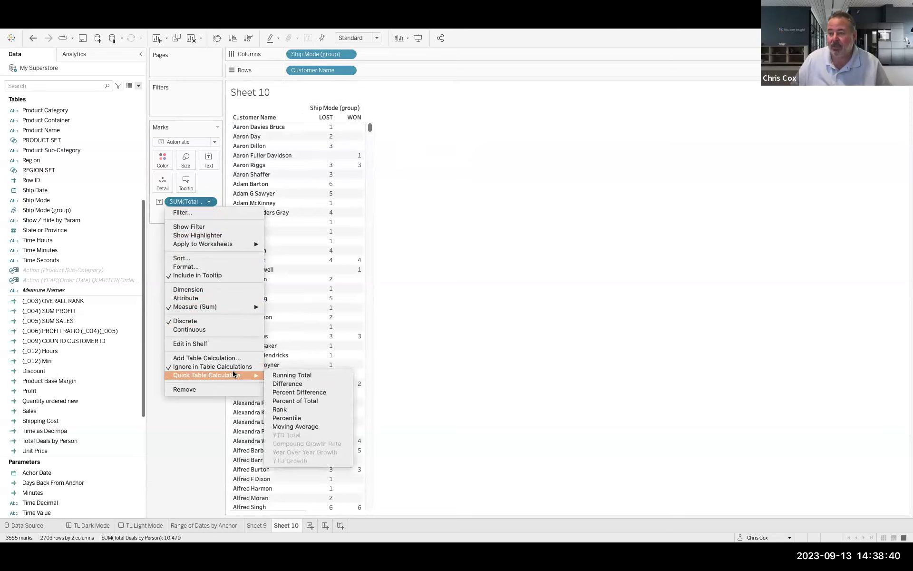
click(309, 400)
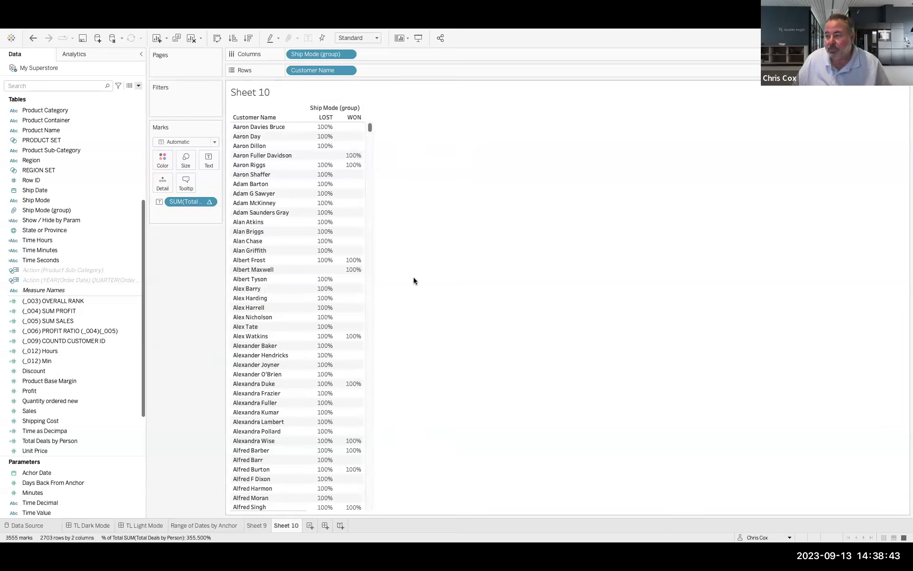
Compute the percent of total using Table (across) and make the Total Deals by Person sum continuous.
click(209, 202)
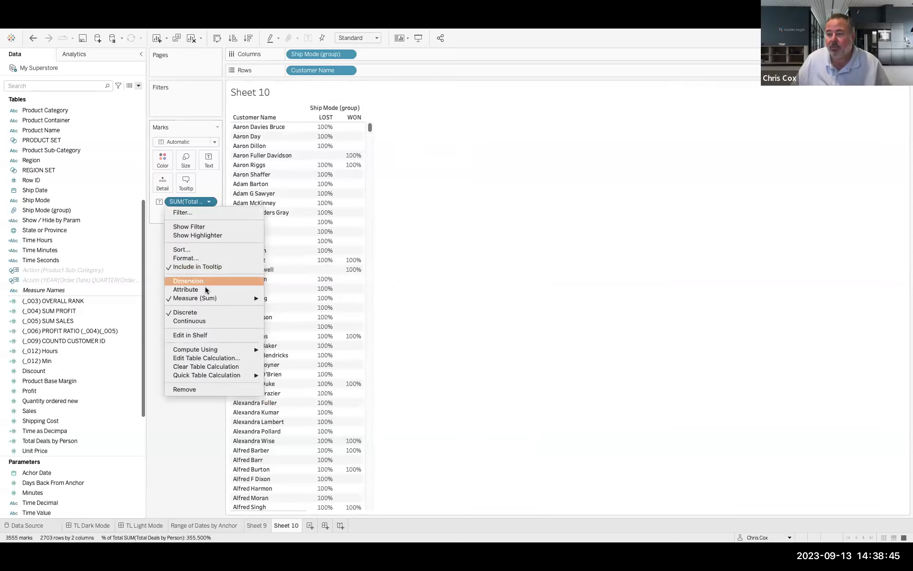
mouse_move(218, 349)
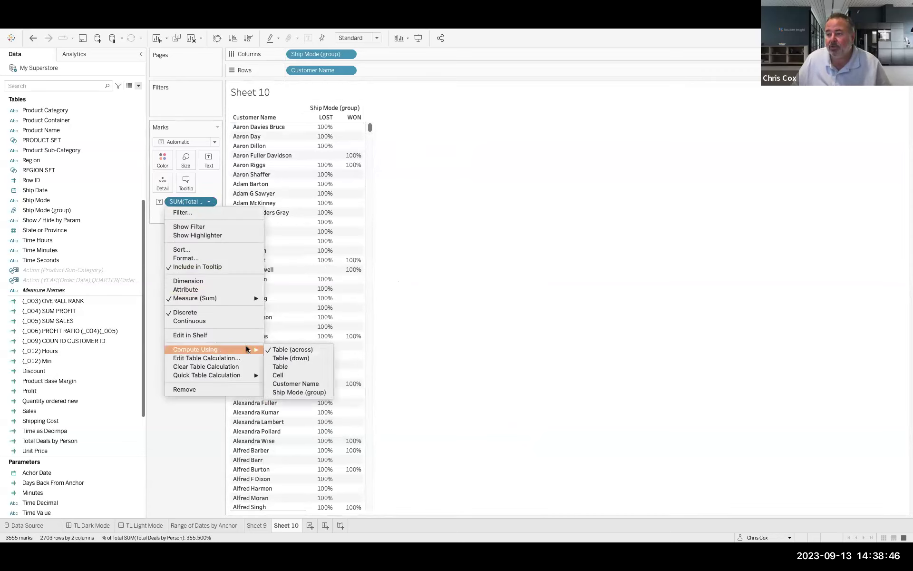
click(284, 347)
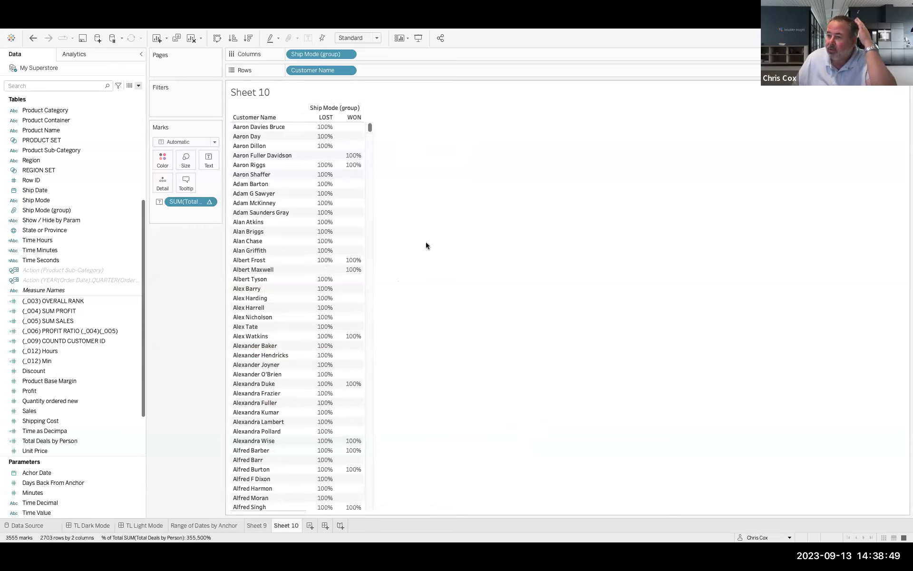
click(210, 203)
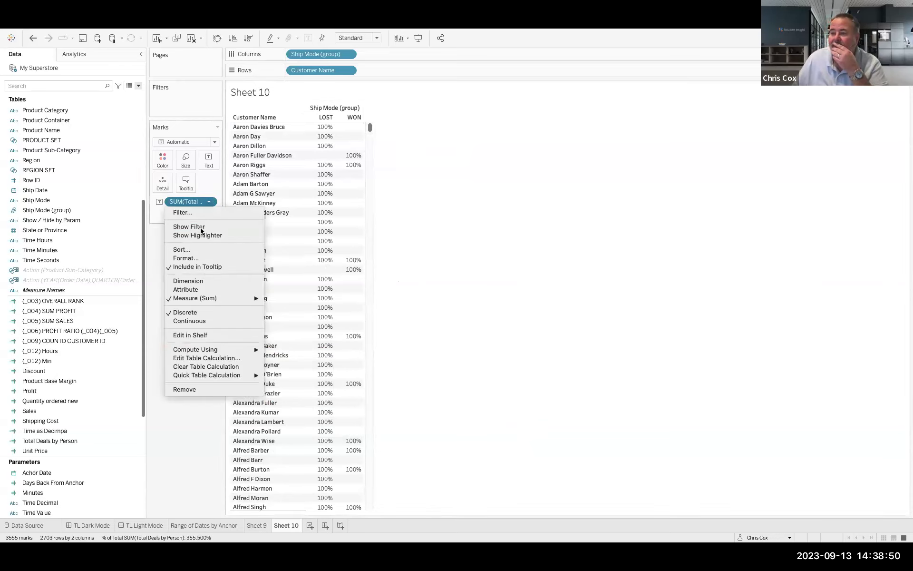
click(204, 321)
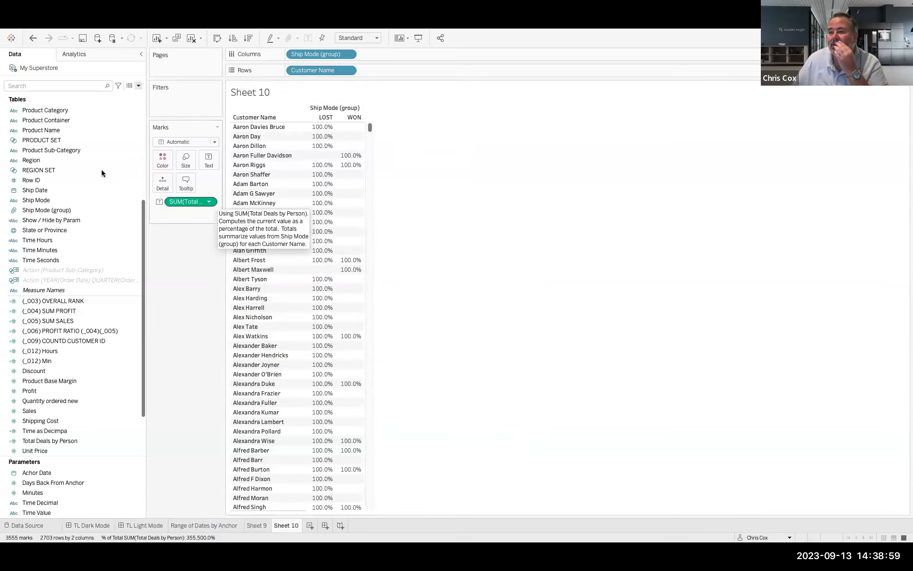
Edit Total Deals by Person to add [Ship Mode (group)] as a second FIXED dimension after [Customer Name] and save the calculation.
click(66, 88)
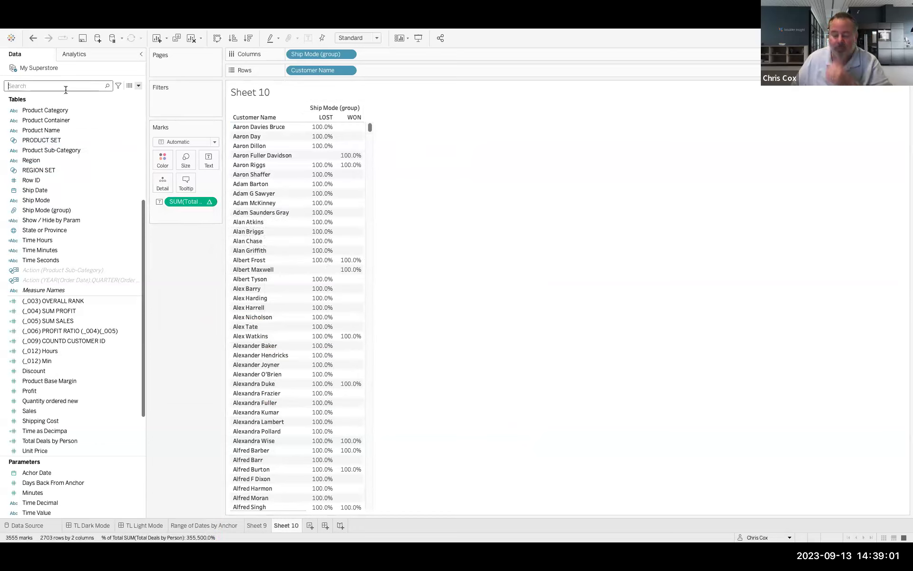
text(tota)
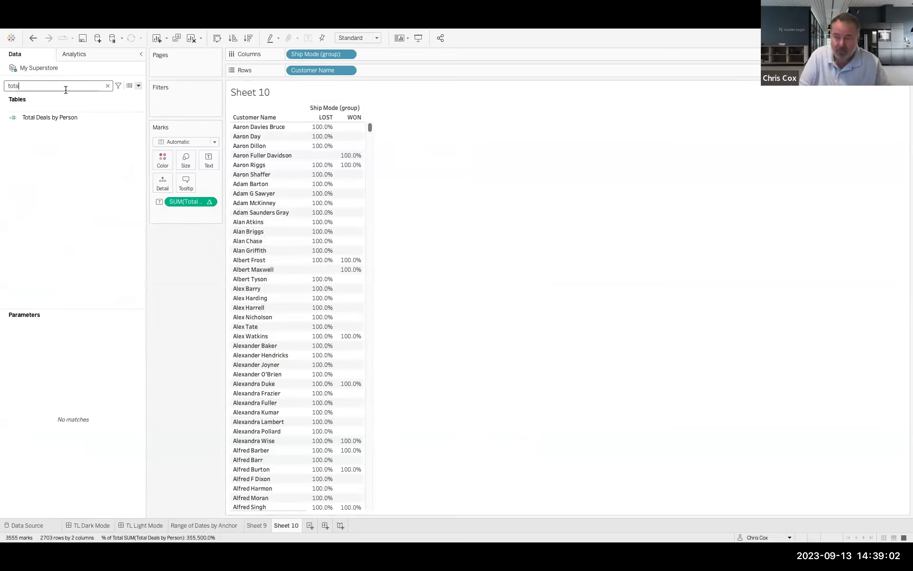
right_click(74, 115)
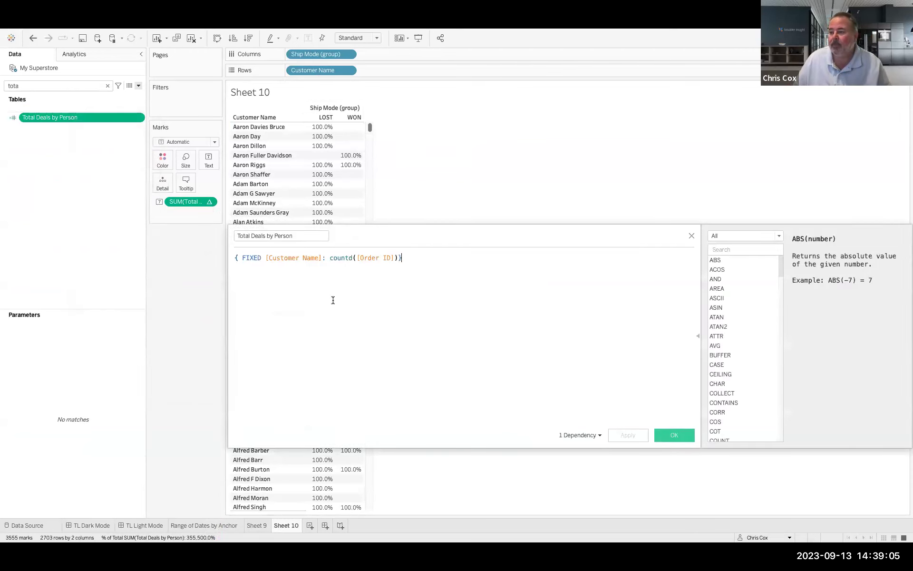
text(, shi)
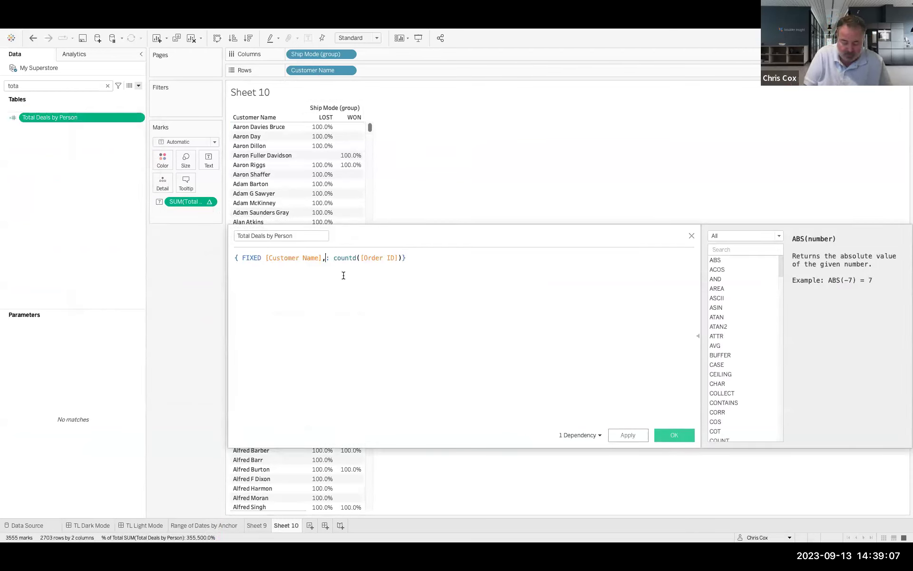
double_click(354, 287)
click(624, 436)
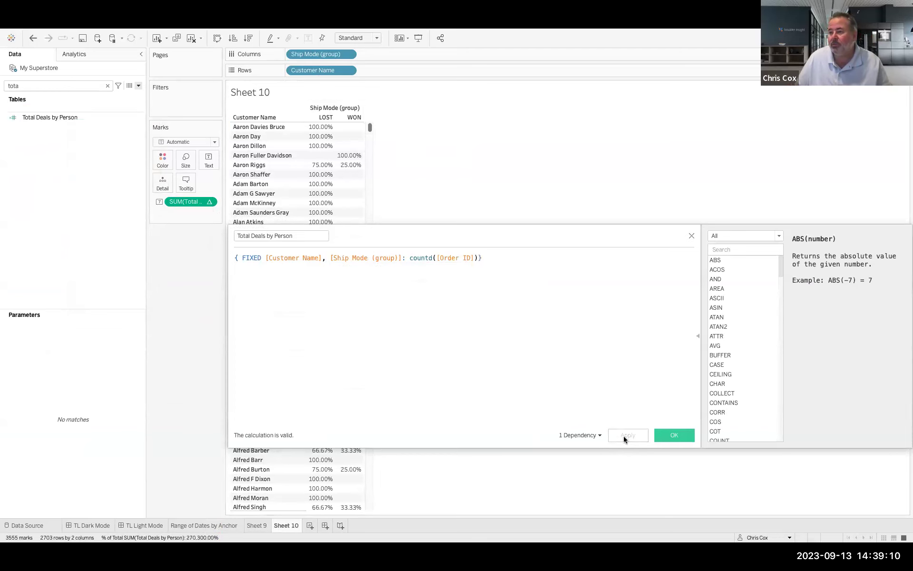
click(670, 435)
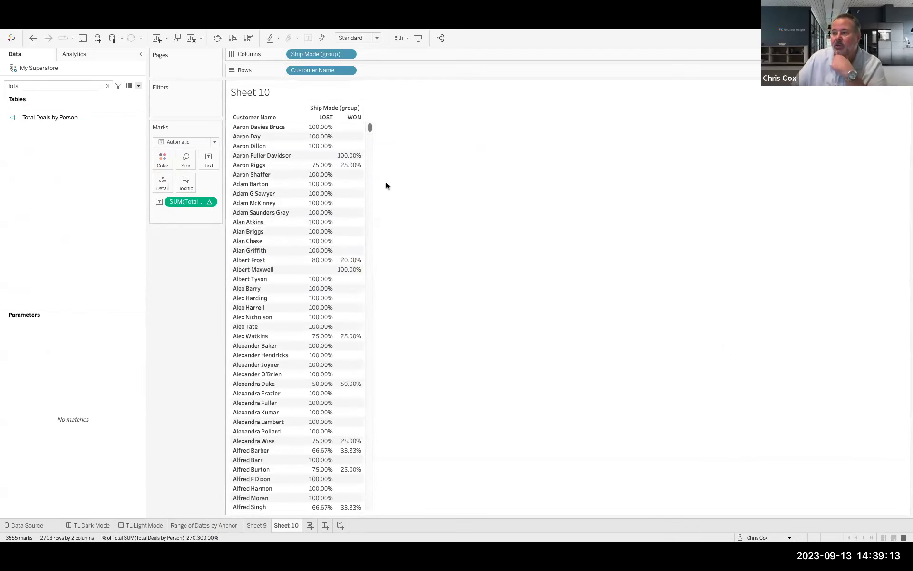
Inspect one customer's WON percentage, remove Customer Name from the rows to view the overall split, and undo the removal.
click(336, 165)
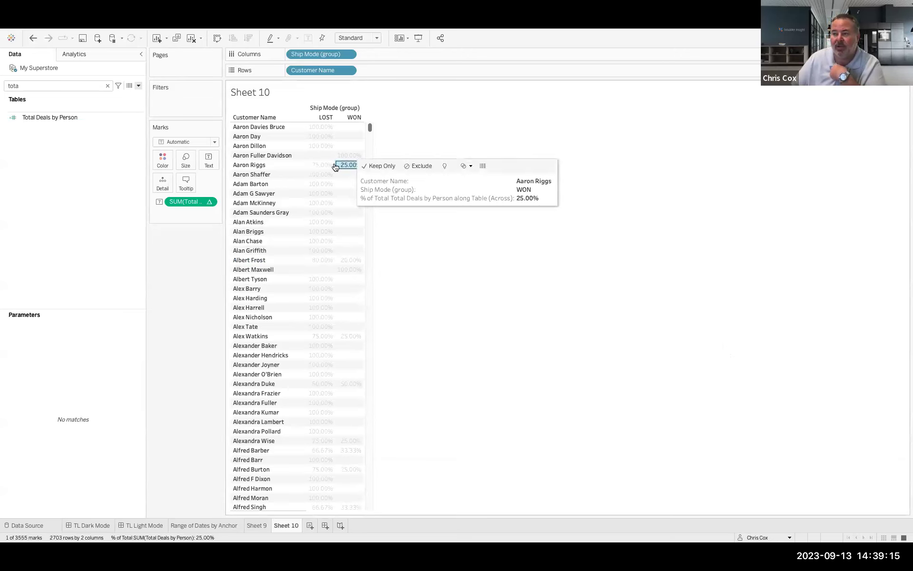
click(448, 157)
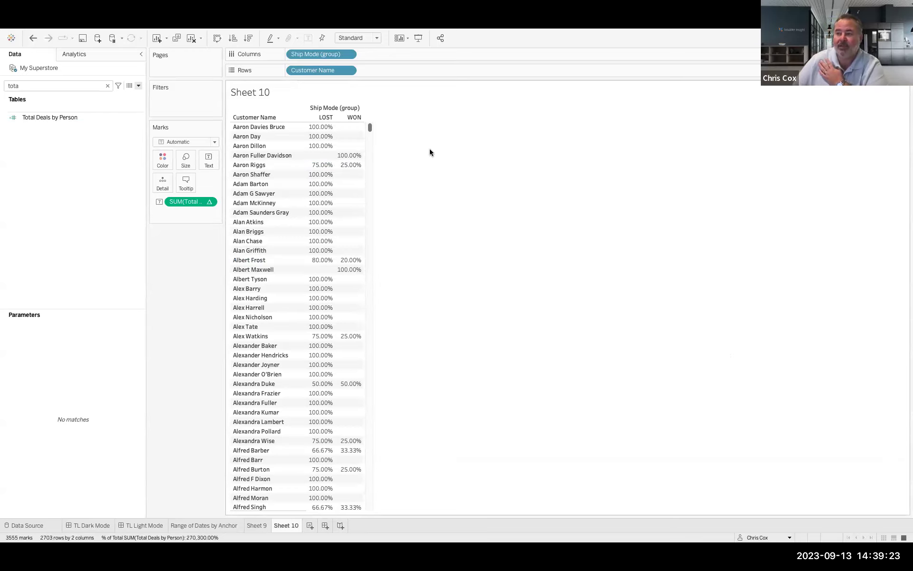
drag(307, 72, 75, 176)
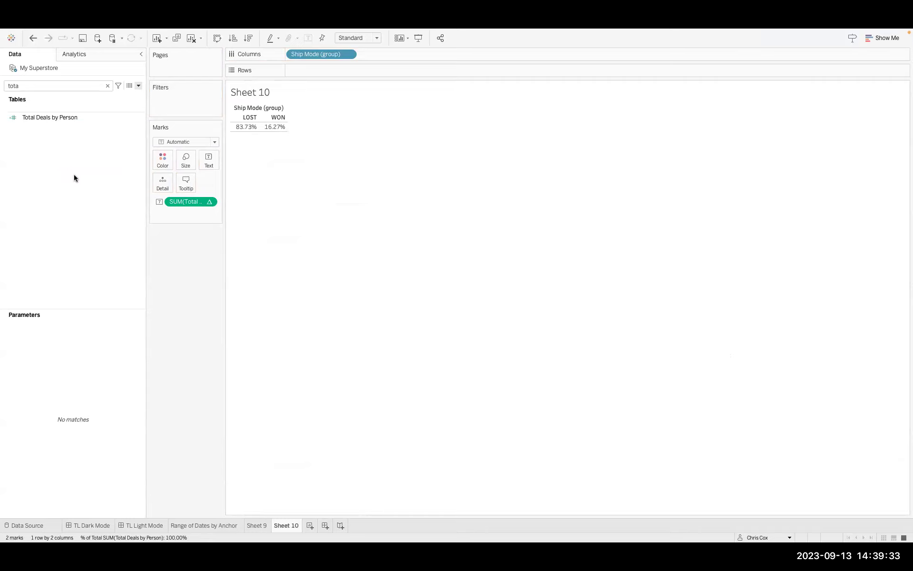
key(ctrl+z)
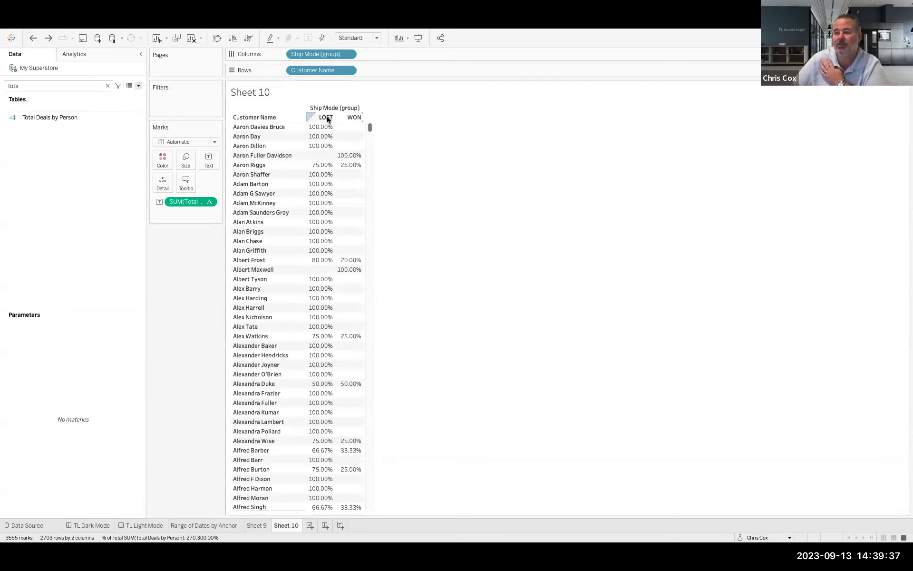
Review the [Ship Mode (group)] reference in the Total Deals by Person formula and close the calculation unchanged.
right_click(60, 118)
click(84, 168)
double_click(375, 258)
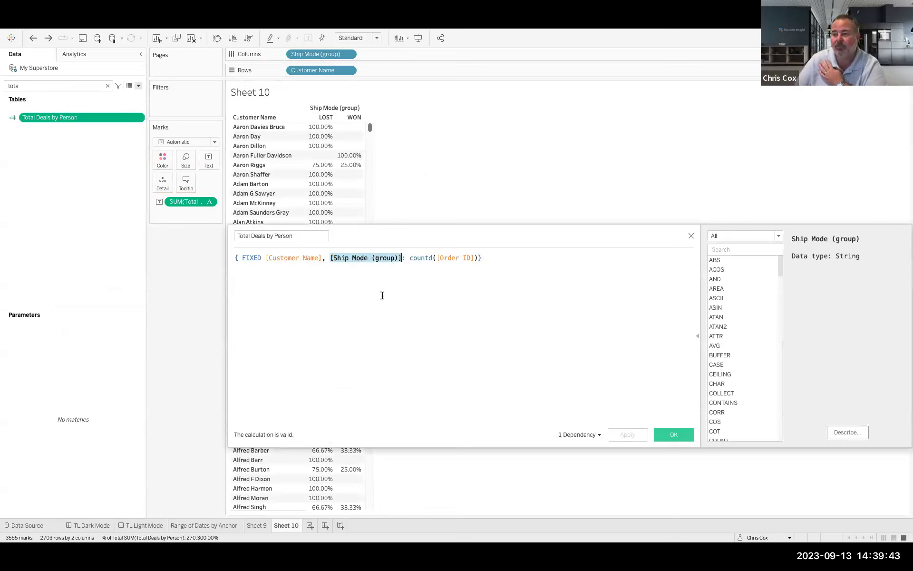
click(691, 235)
Find the Ship Mode (group) field and rename it WON / LOST.
double_click(82, 85)
text(Ship)
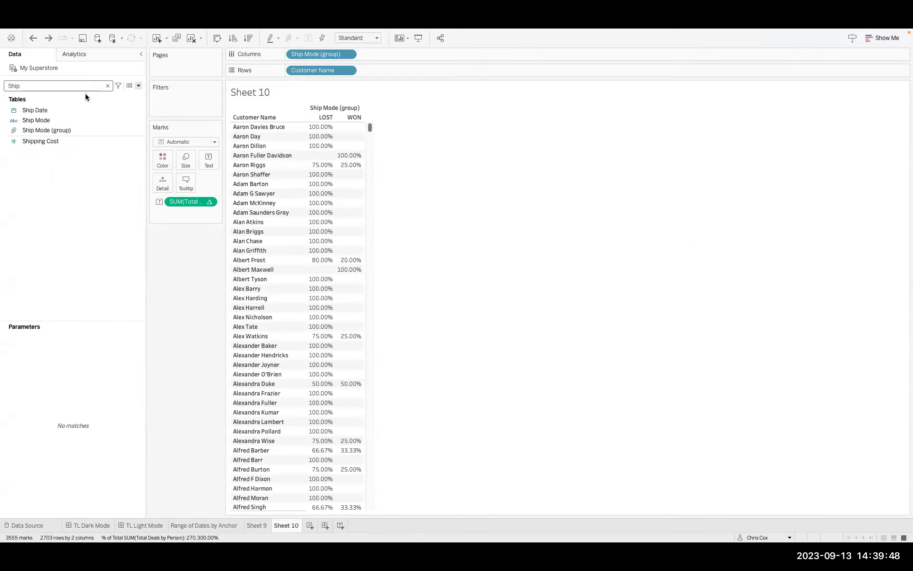
right_click(70, 130)
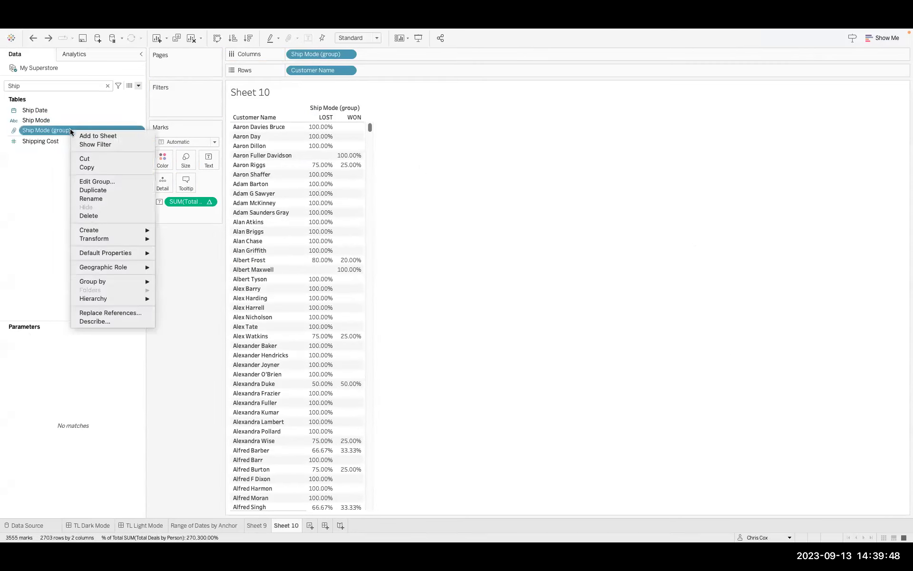
click(98, 195)
text(WON / LOST)
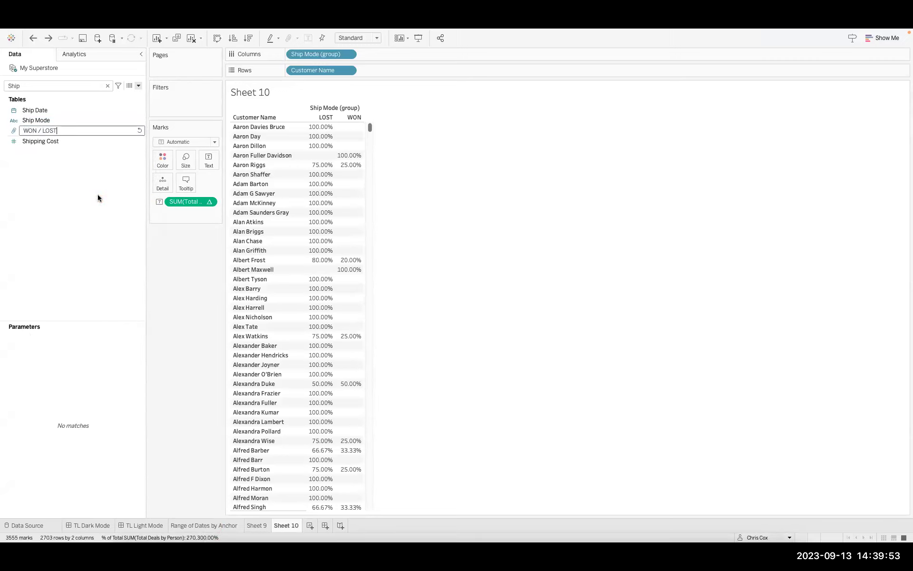
key(Return)
Check how the Total Deals by Person formula references the renamed WON / LOST field and close it.
double_click(41, 84)
text(Tota)
right_click(66, 117)
click(85, 167)
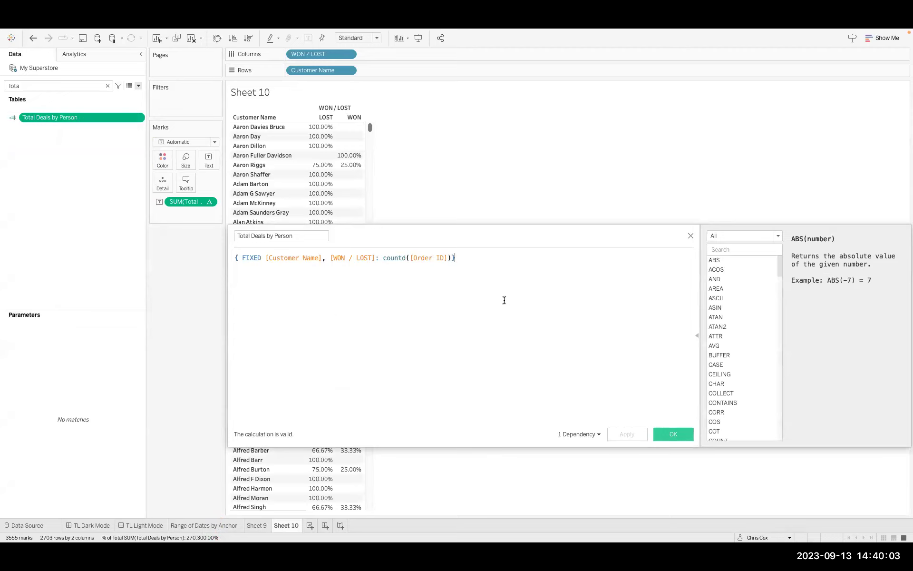
click(691, 235)
Add Region to the rows and remove Customer Name from them.
click(97, 84)
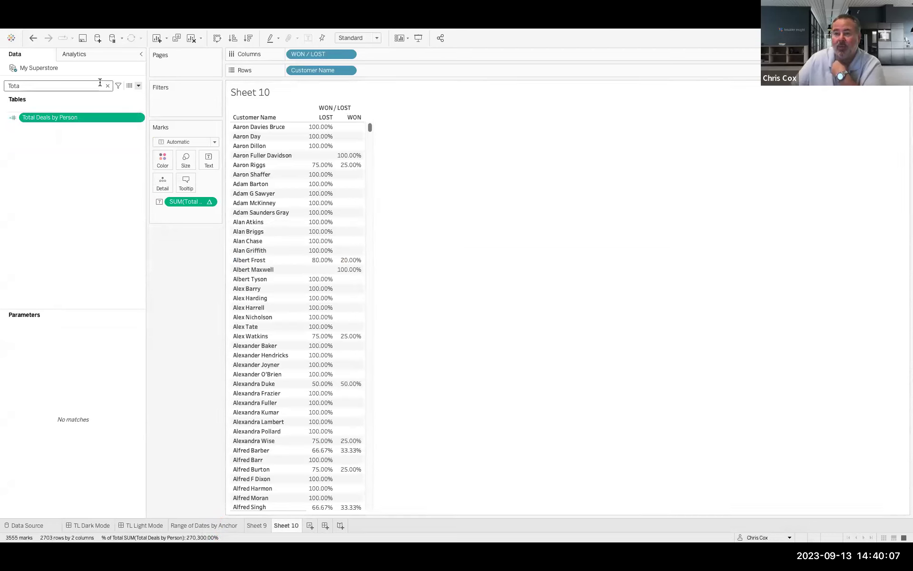
text(Regi)
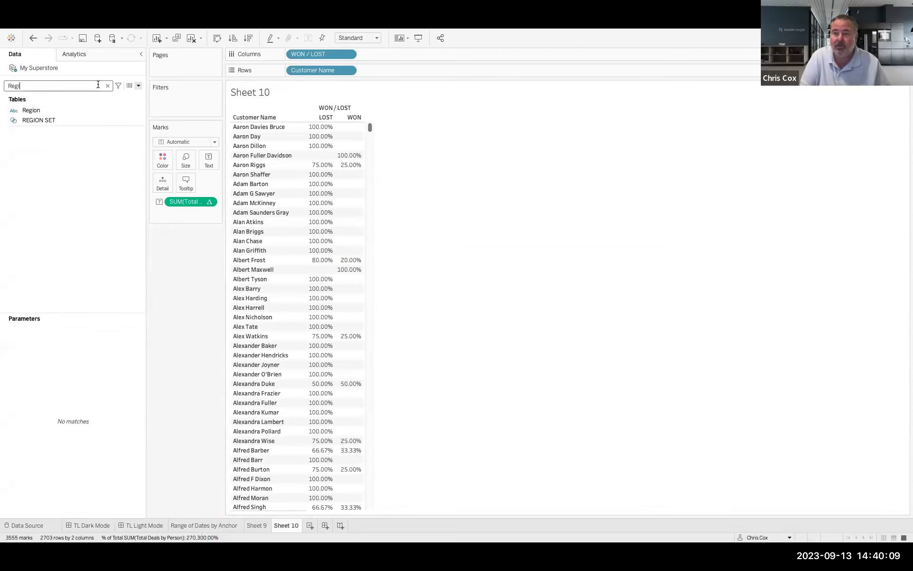
drag(67, 112, 497, 179)
drag(392, 70, 25, 250)
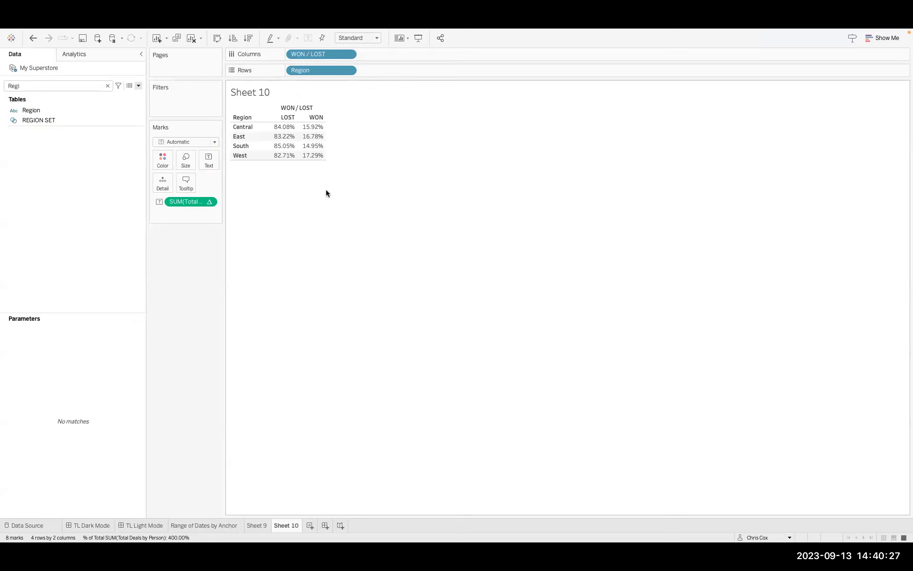
Find Total Deals by Person and review its FIXED expression against the regional WON and LOST percentages.
right_click(59, 112)
click(39, 84)
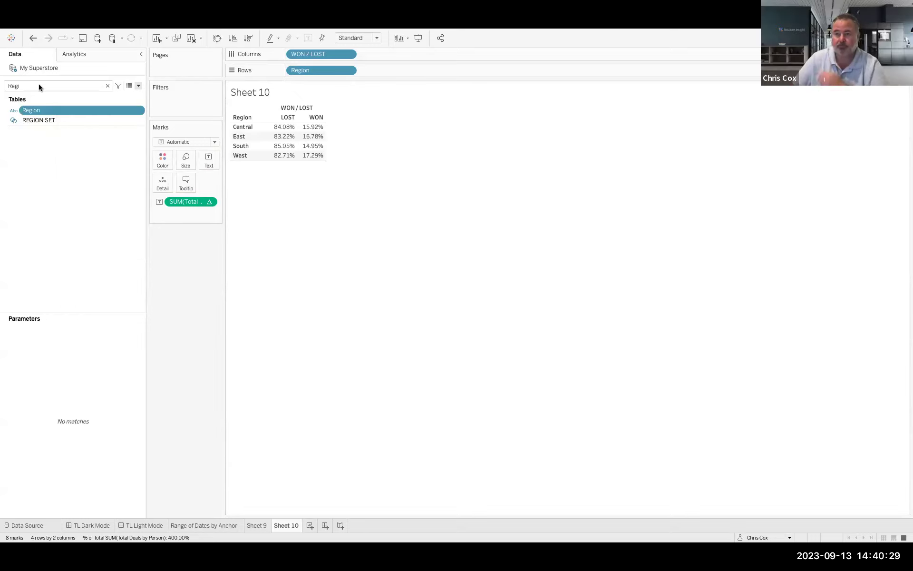
text(Regi)
key(BackSpace)
key(BackSpace)
key(BackSpace)
key(BackSpace)
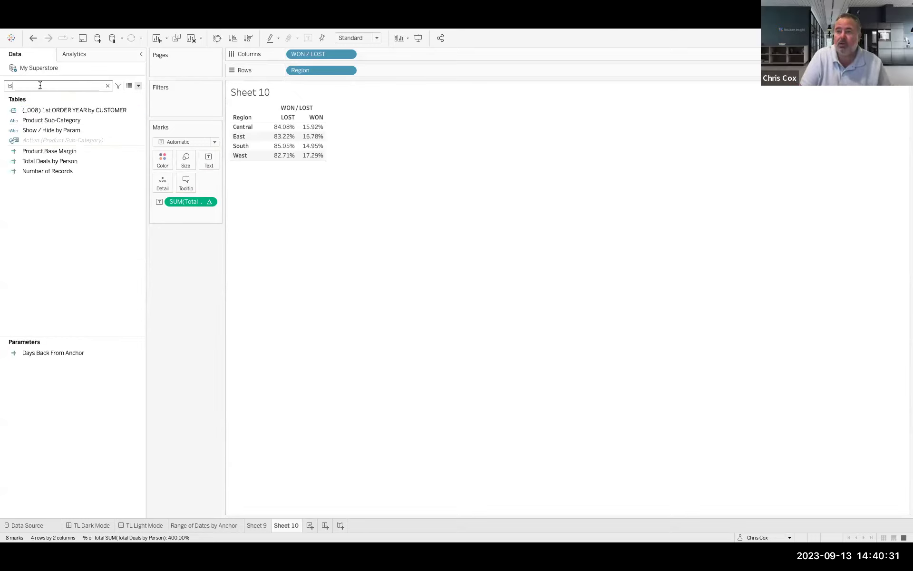
text(Total)
key(BackSpace)
right_click(79, 117)
key(Return)
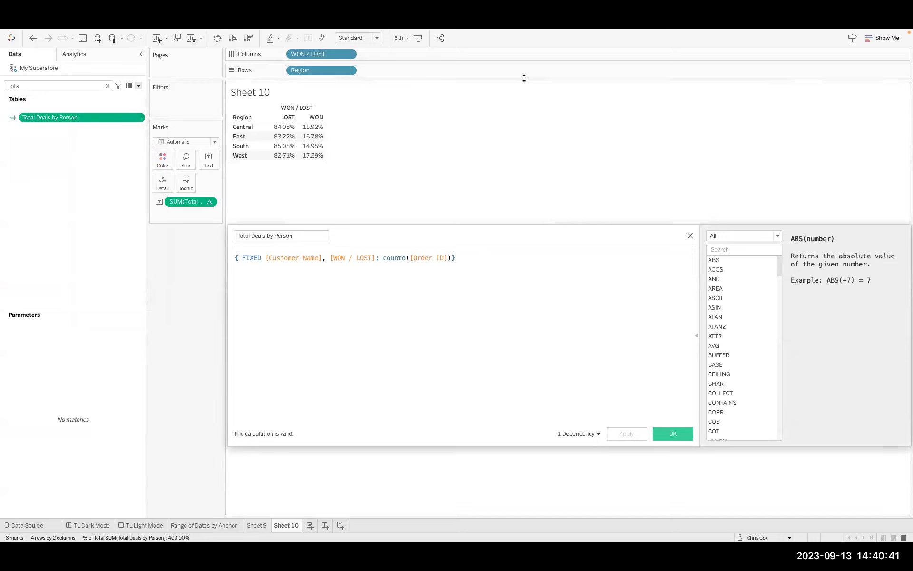
click(690, 236)
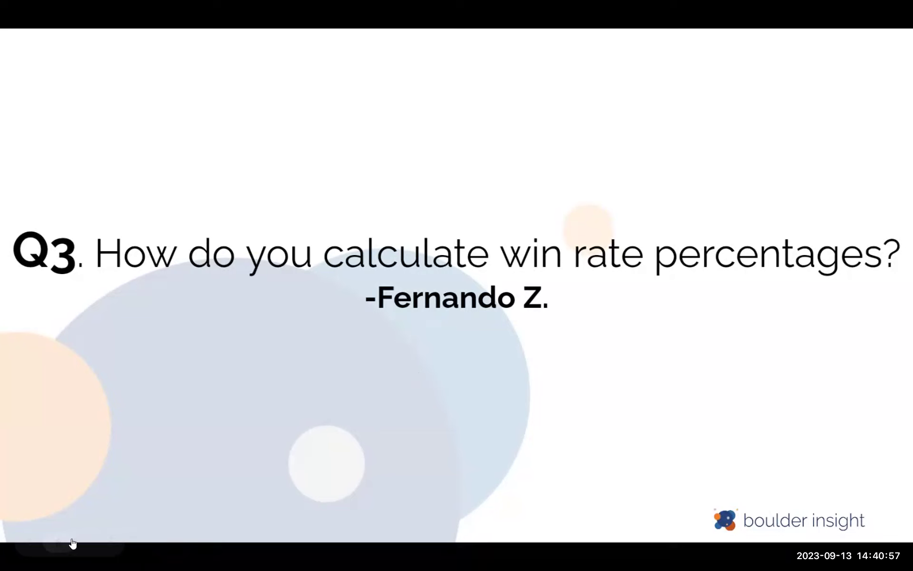
click(87, 543)
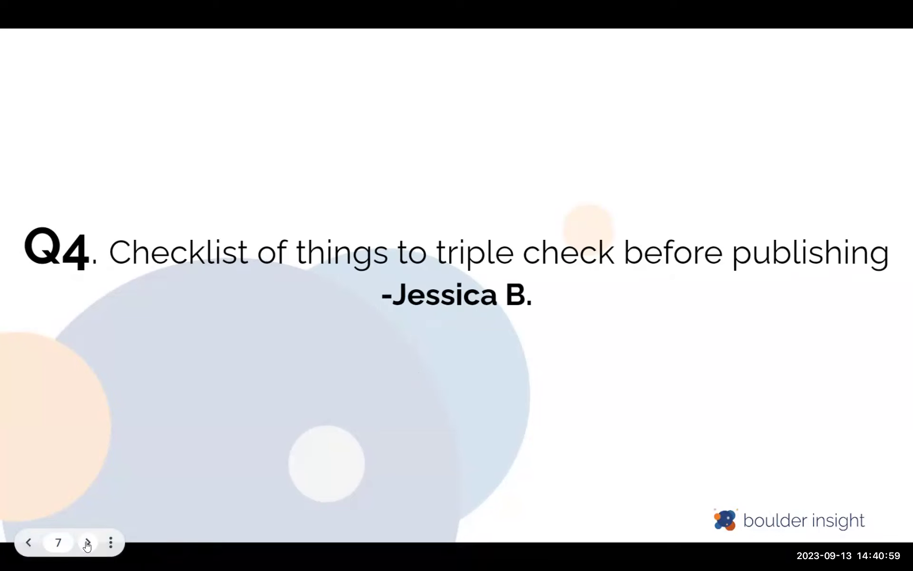